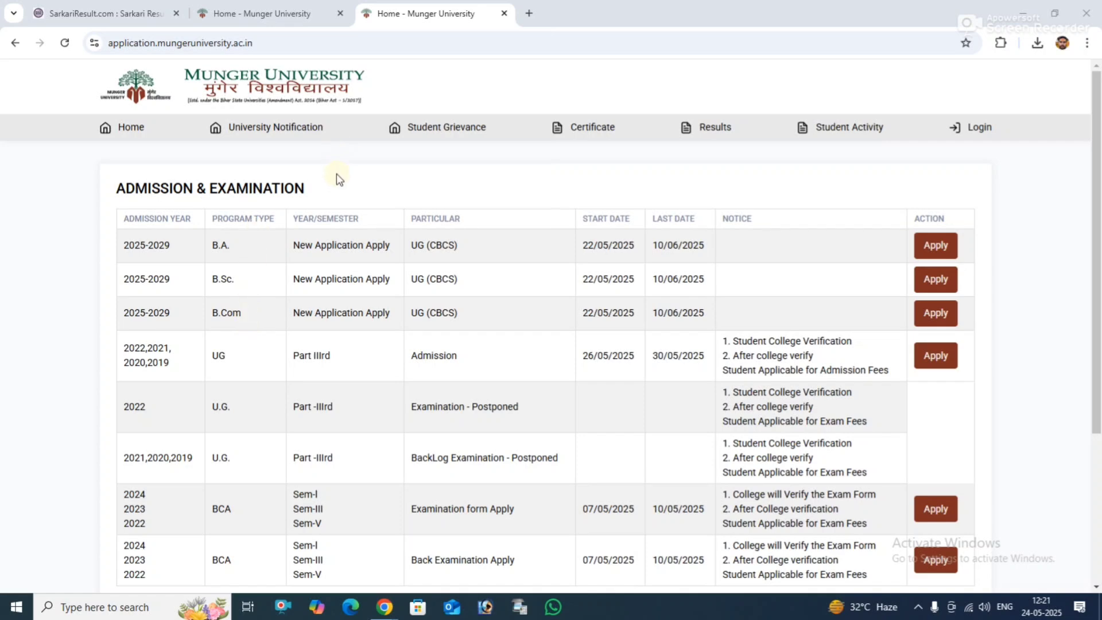
# - Search Google for munger university in a new browser tab and open the Munger University home page
pyautogui.click(533, 15)
pyautogui.click(533, 15)
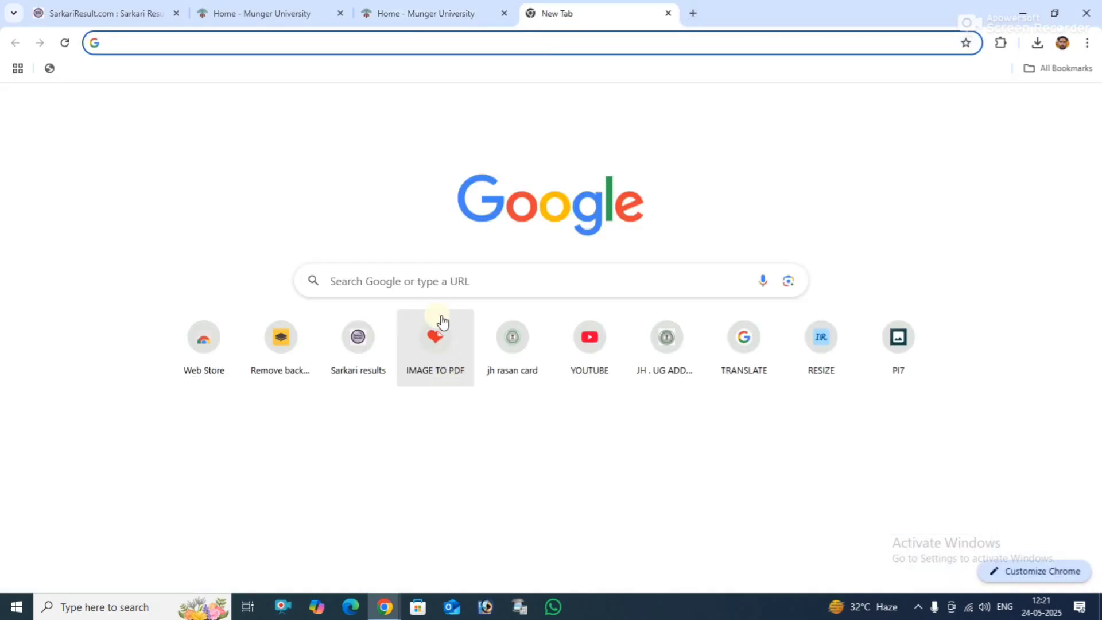
pyautogui.click(442, 284)
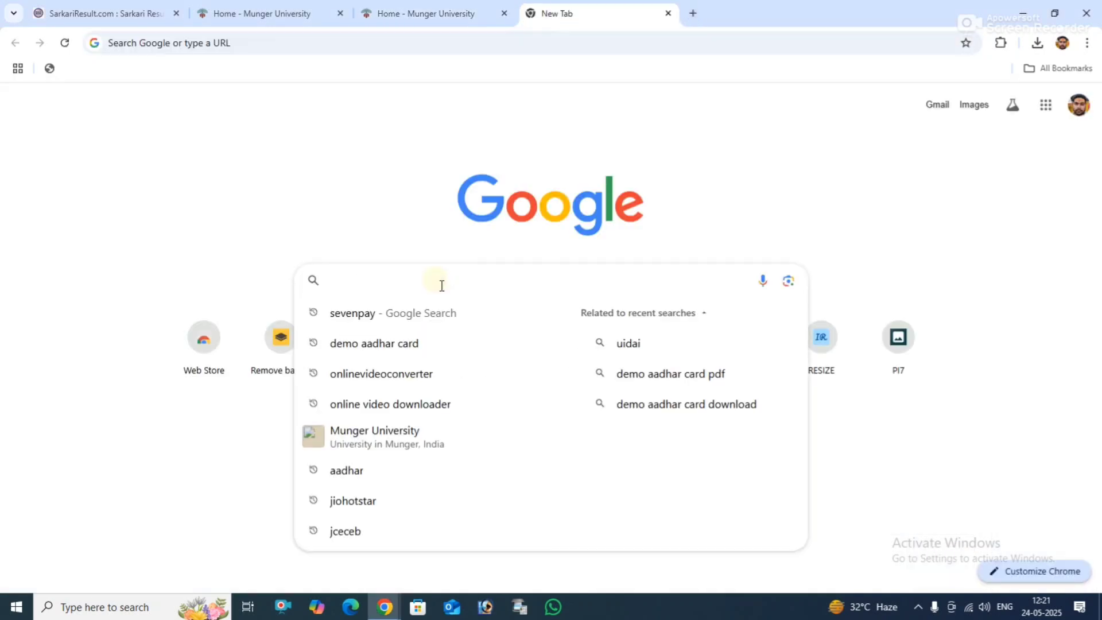
pyautogui.write('MUN')
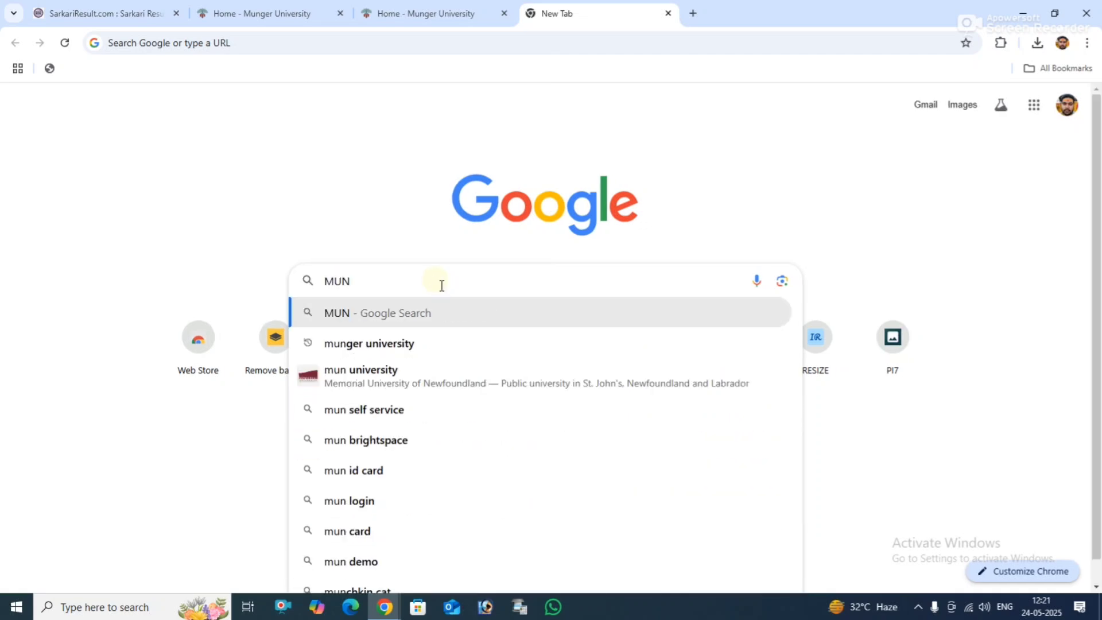
pyautogui.click(438, 343)
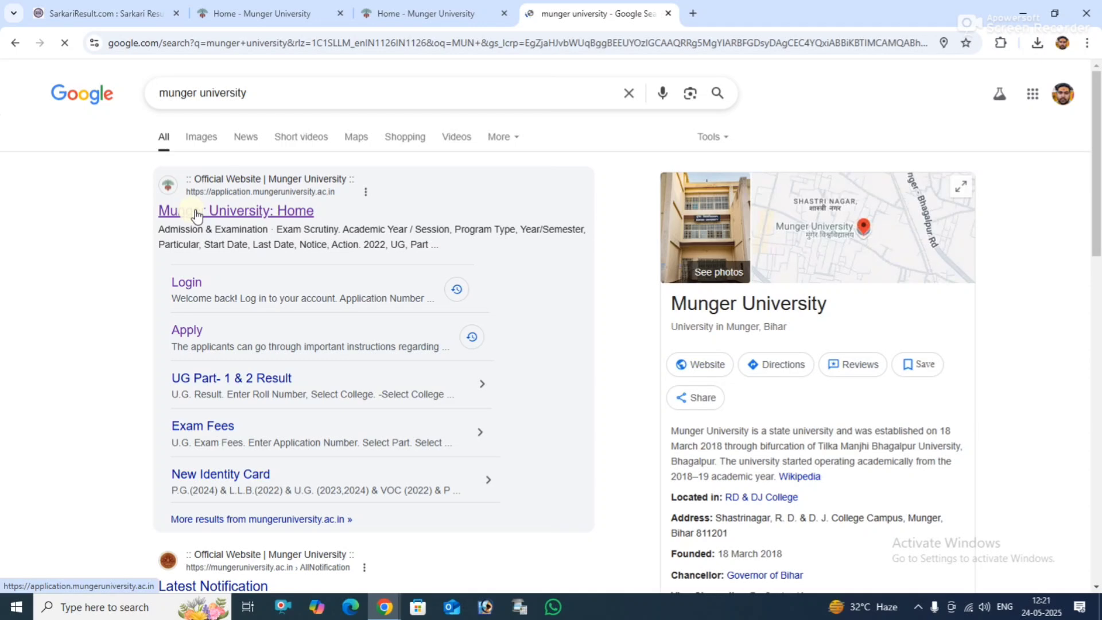
pyautogui.click(243, 215)
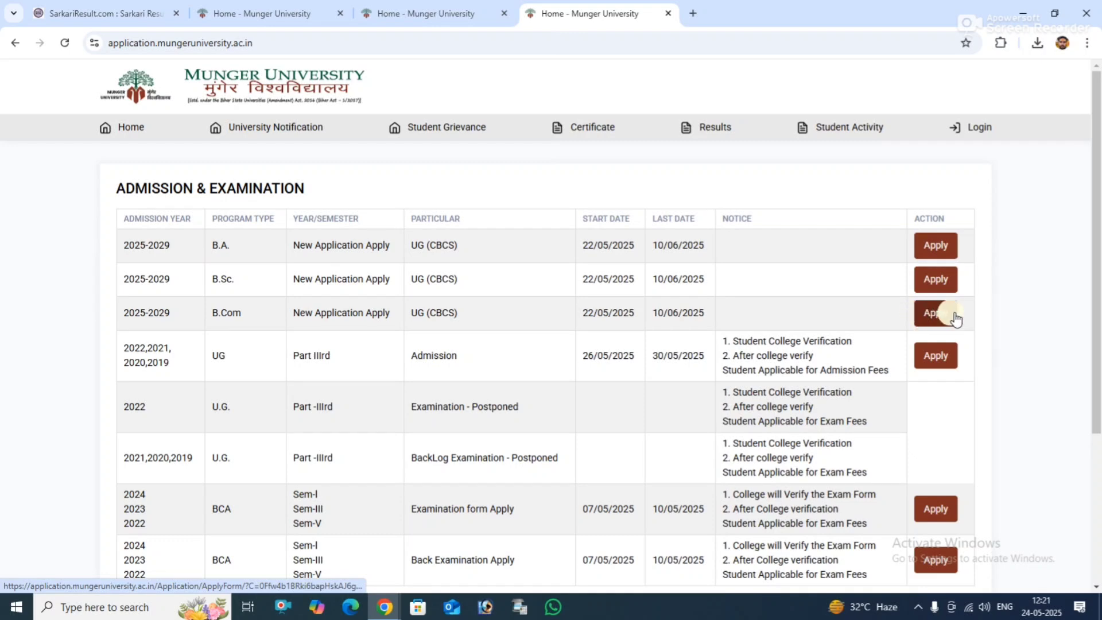
# - Start the new 2025-2029 B.A. UG (CBCS) application and accept the application form guidelines
pyautogui.click(934, 251)
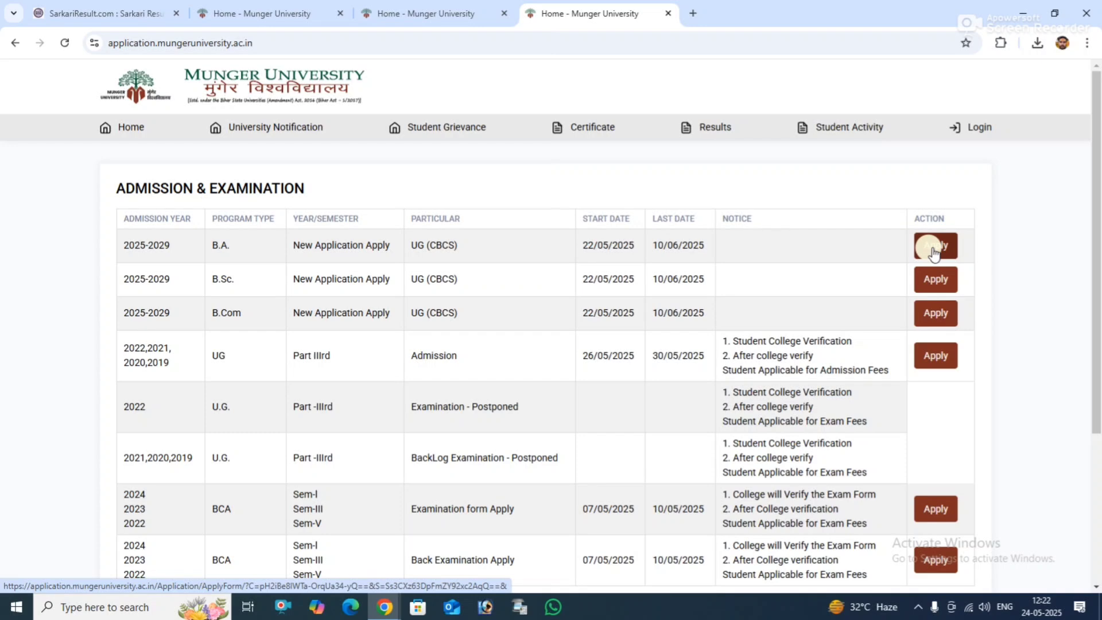
pyautogui.click(934, 252)
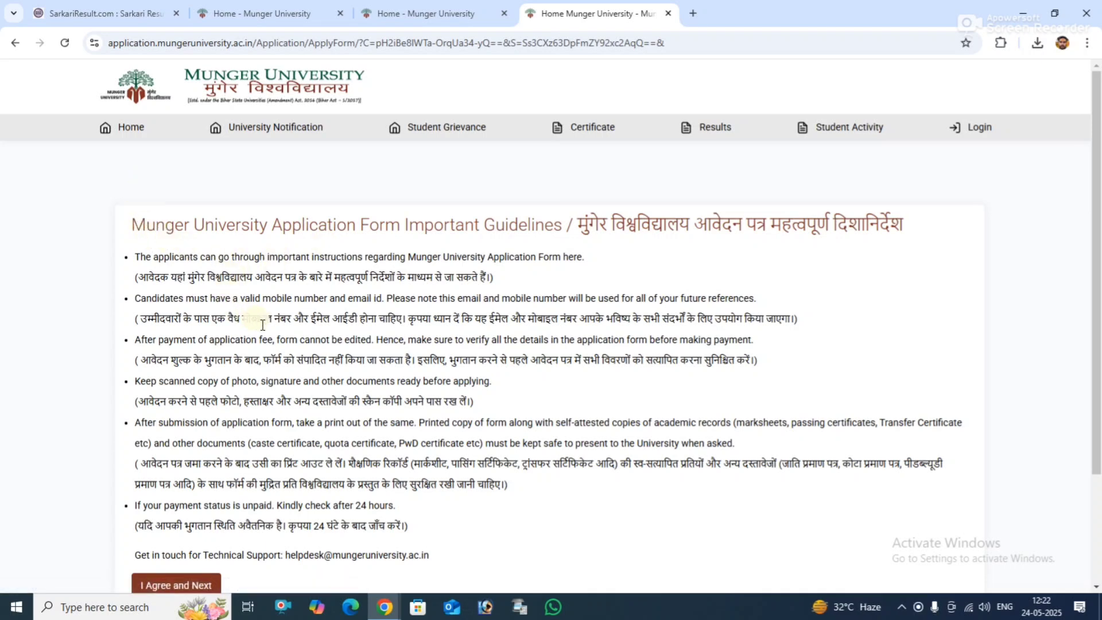
pyautogui.scroll(-3, 267, 328)
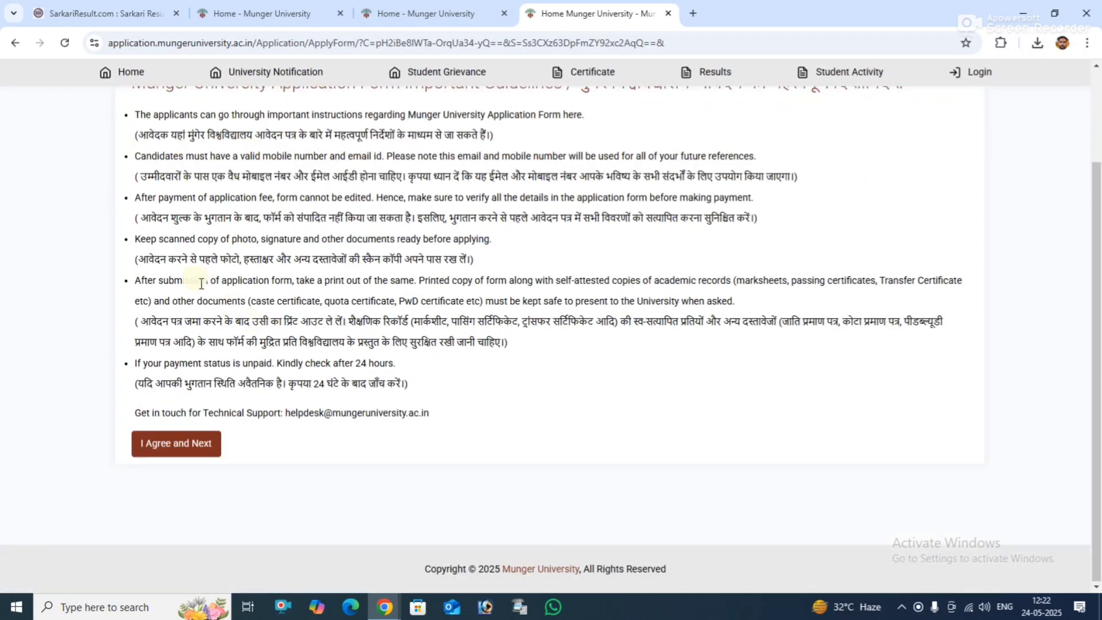
pyautogui.click(198, 445)
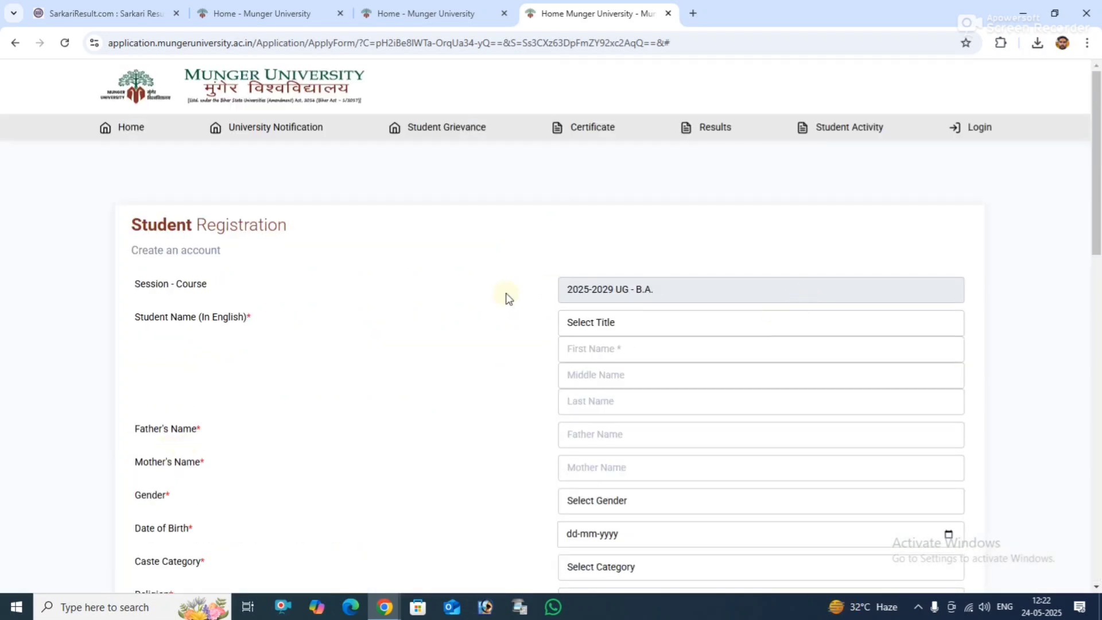
# - Set the student's title to Mr. and enter the student's first and last name, leaving the middle name empty
pyautogui.click(618, 323)
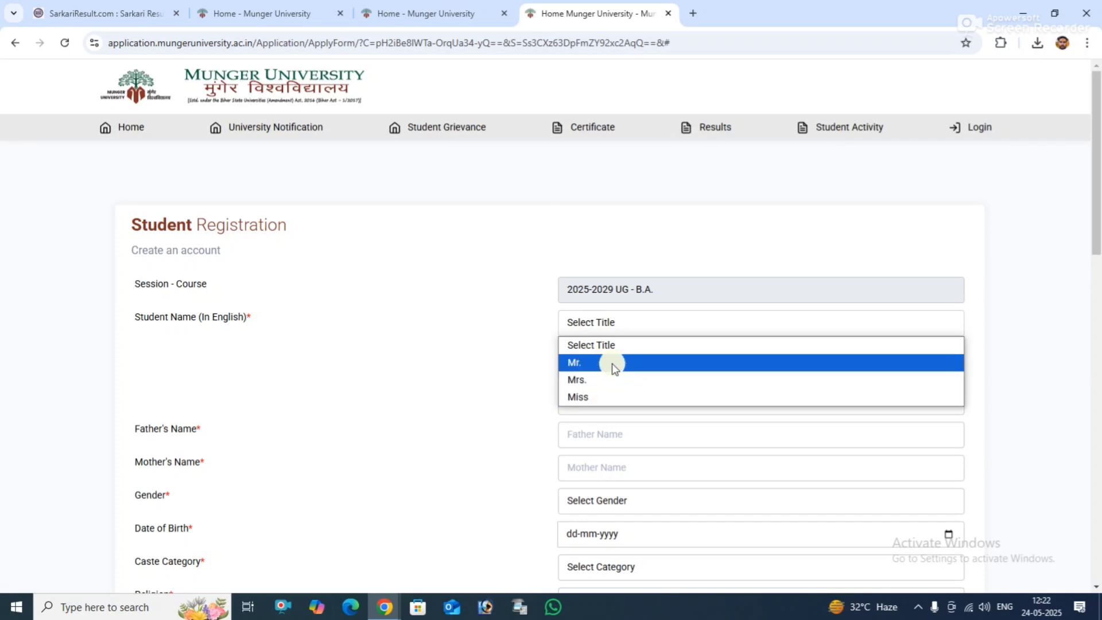
pyautogui.click(614, 365)
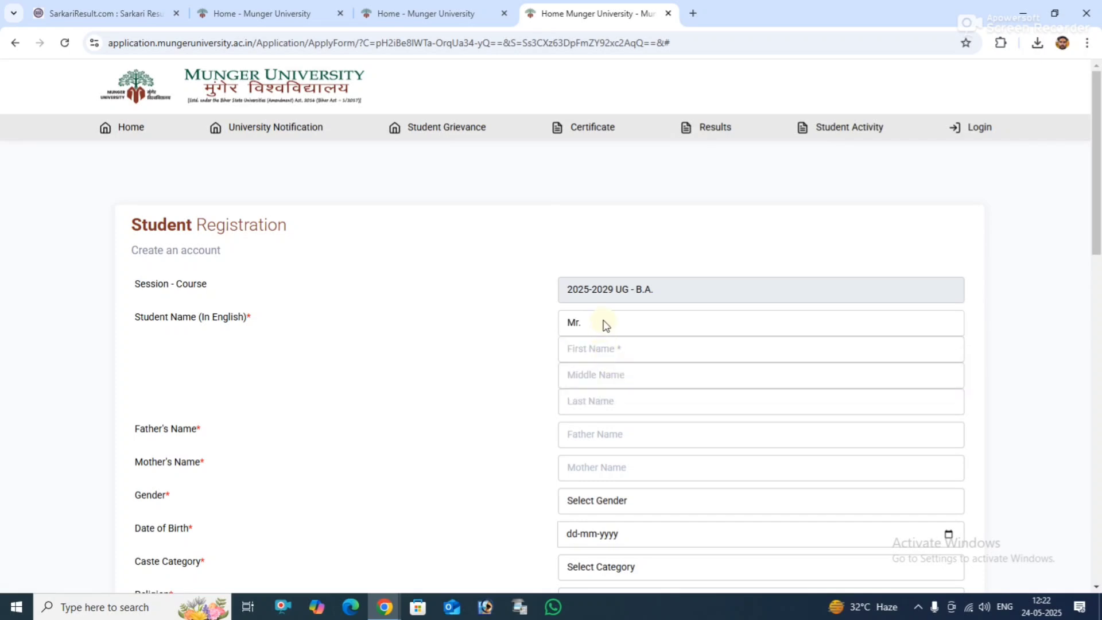
pyautogui.scroll(-3, 494, 369)
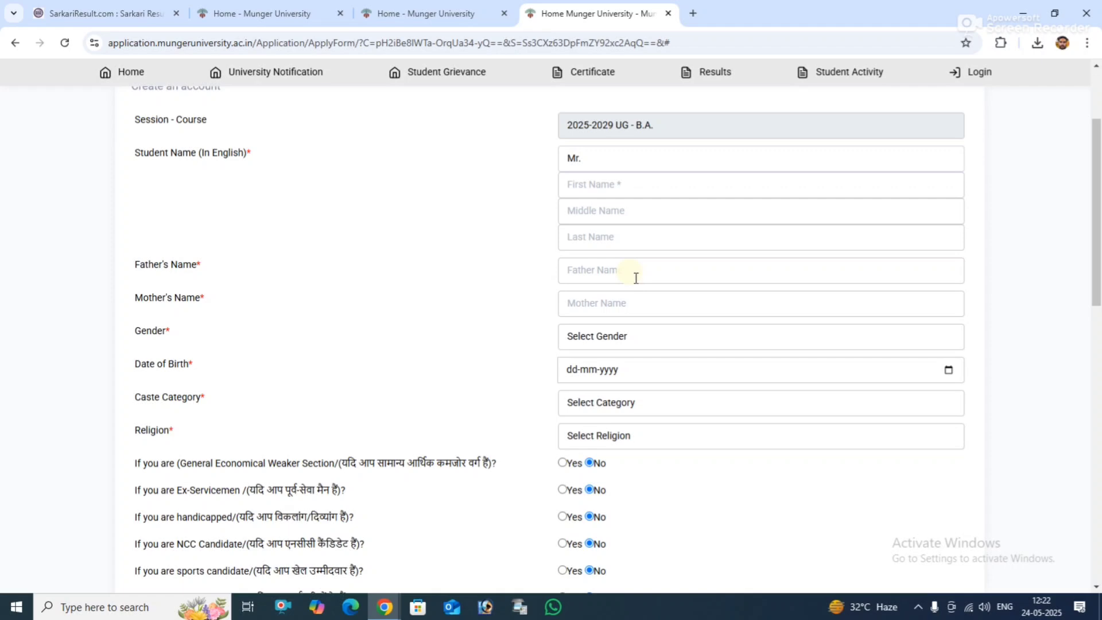
pyautogui.click(617, 190)
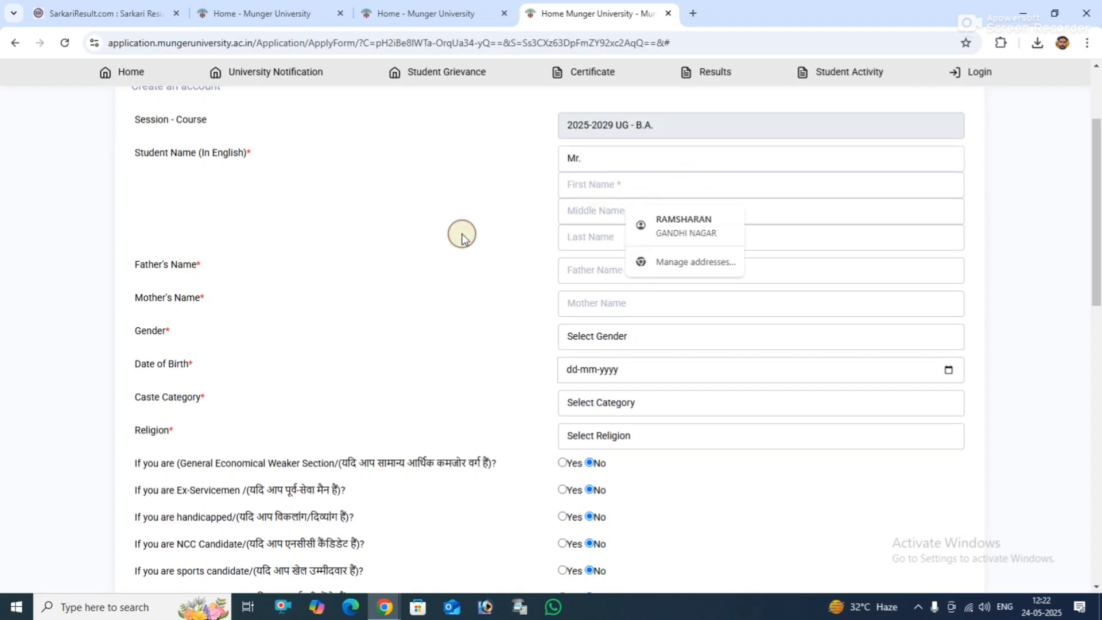
pyautogui.click(459, 234)
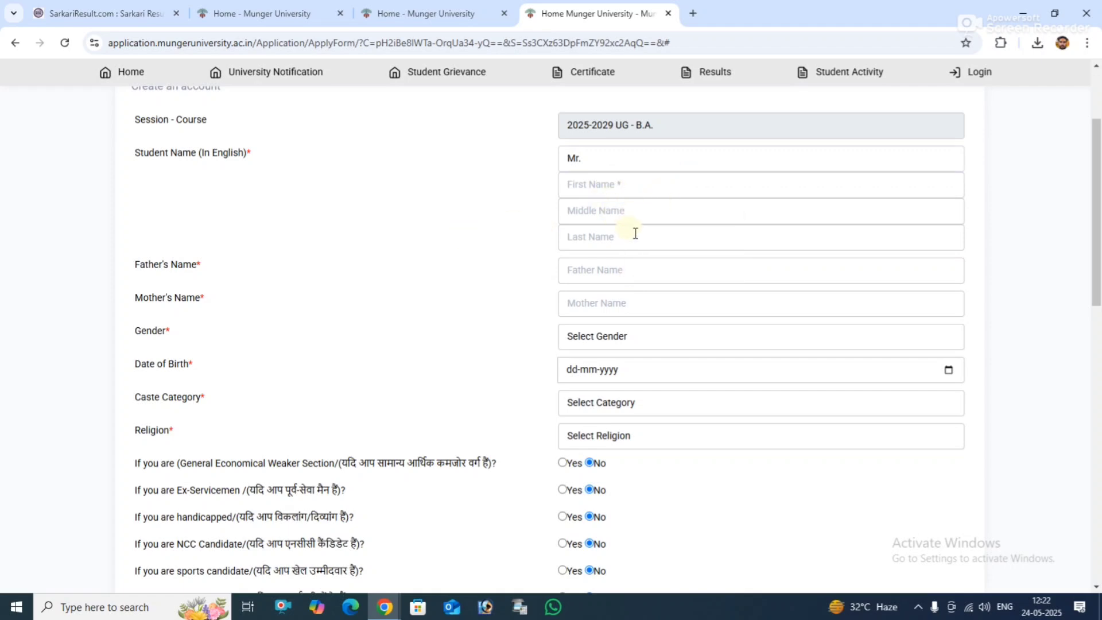
pyautogui.click(626, 187)
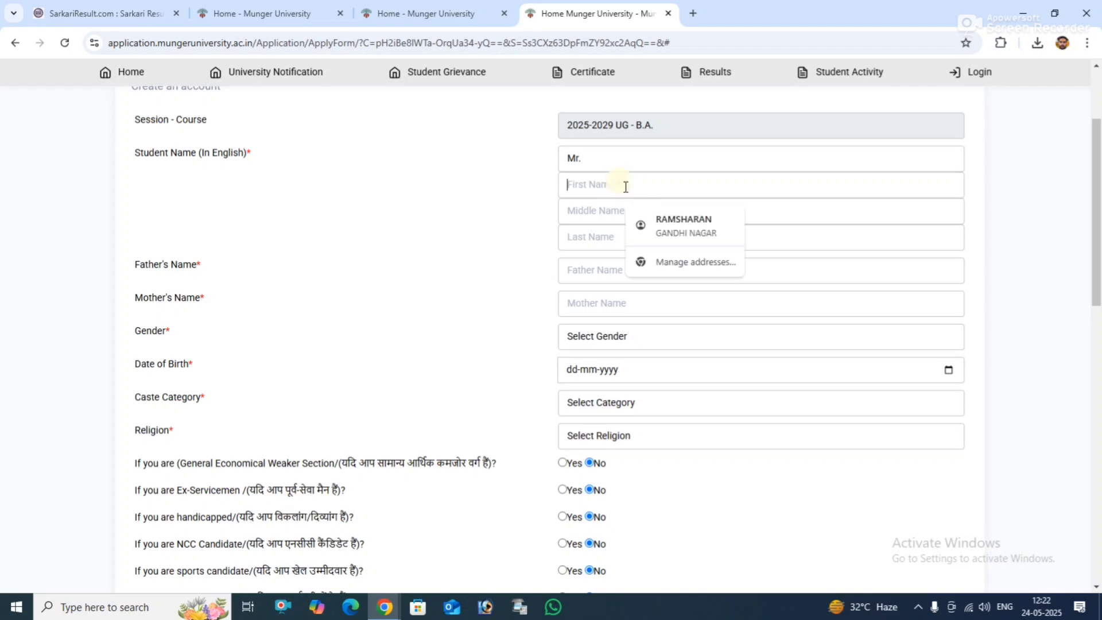
pyautogui.write('RAM')
pyautogui.click(606, 242)
pyautogui.write('KU')
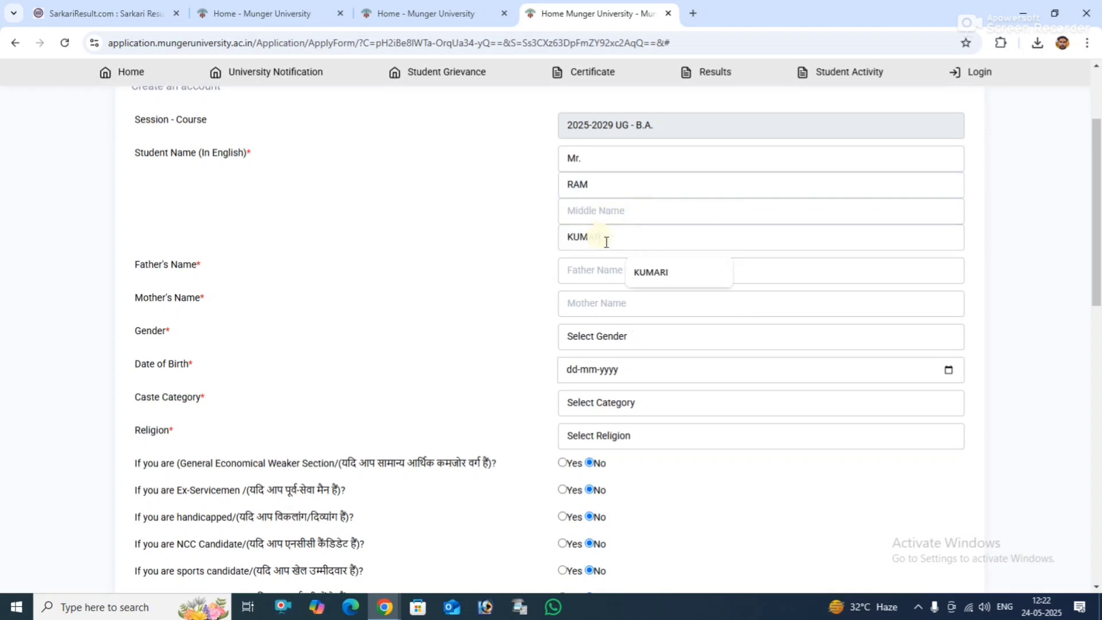
pyautogui.click(607, 211)
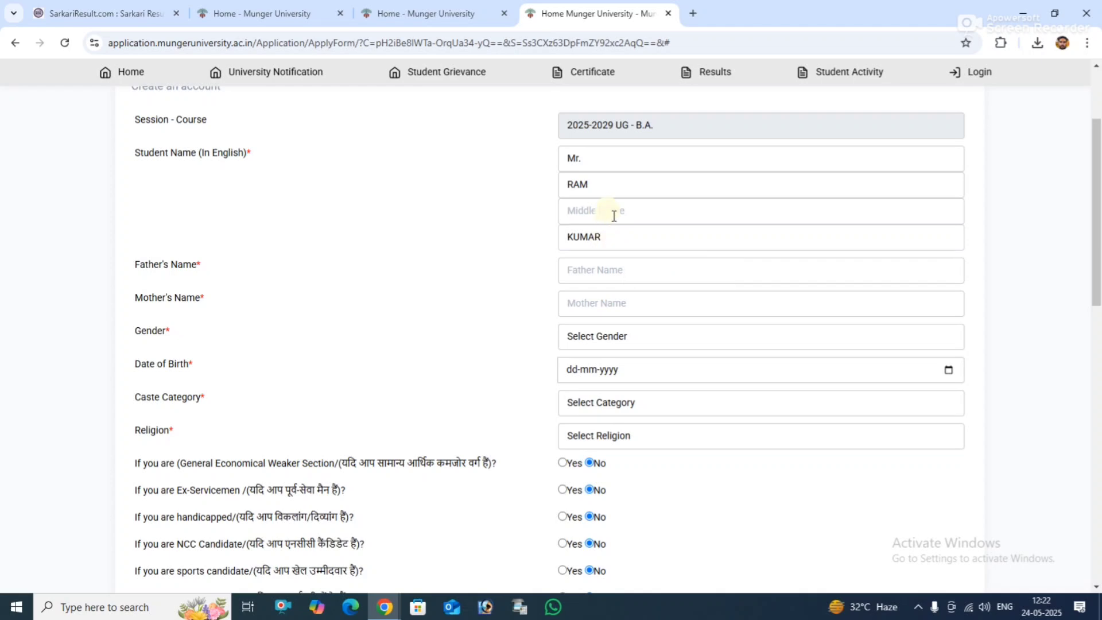
# - Leave the parents' name fields empty and set the student's gender to Male
pyautogui.click(611, 275)
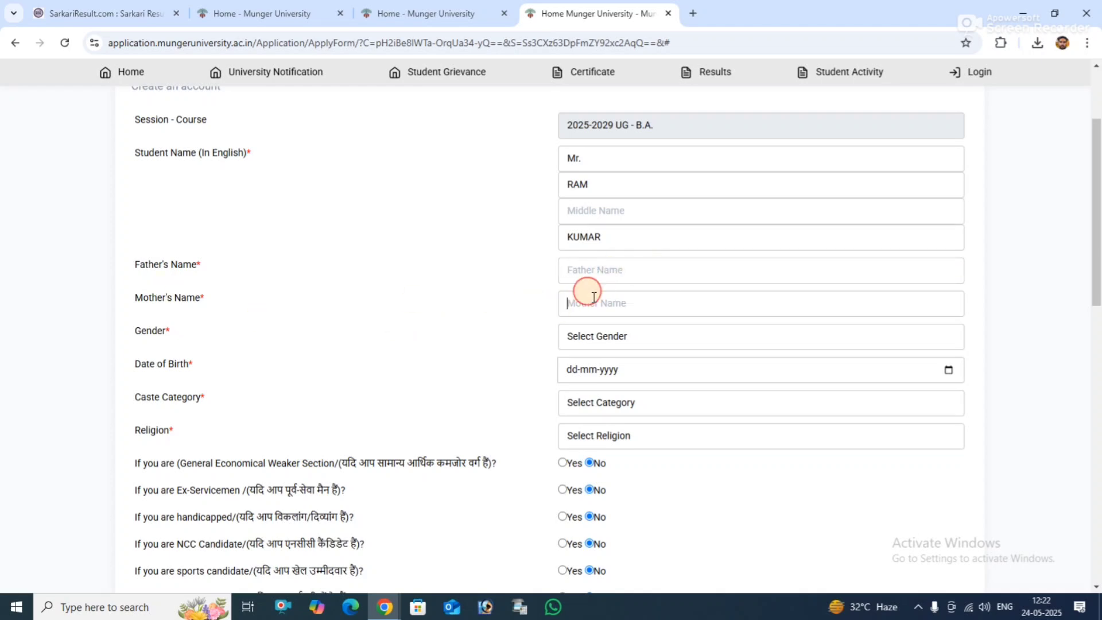
pyautogui.click(641, 341)
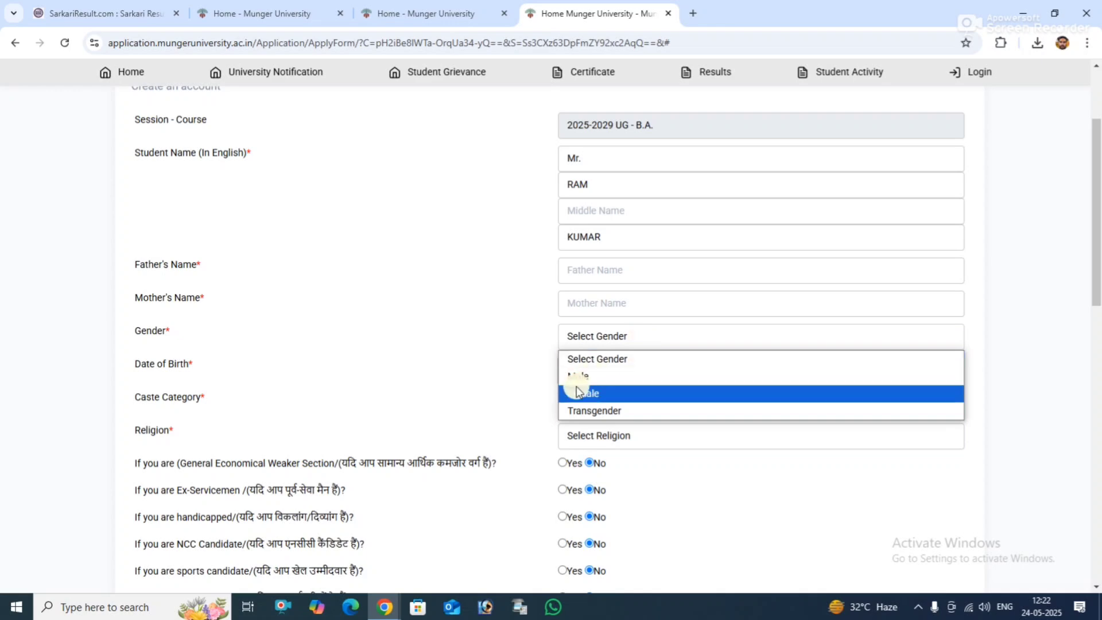
pyautogui.click(609, 378)
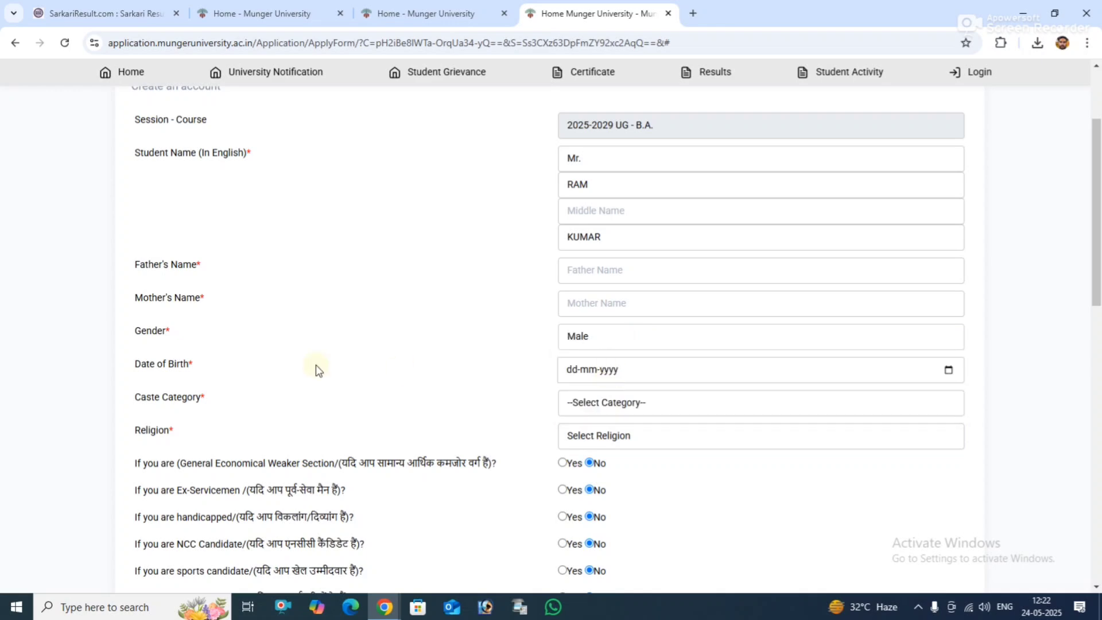
# - Enter the student's date of birth using the calendar's year, month and day choices
pyautogui.click(676, 370)
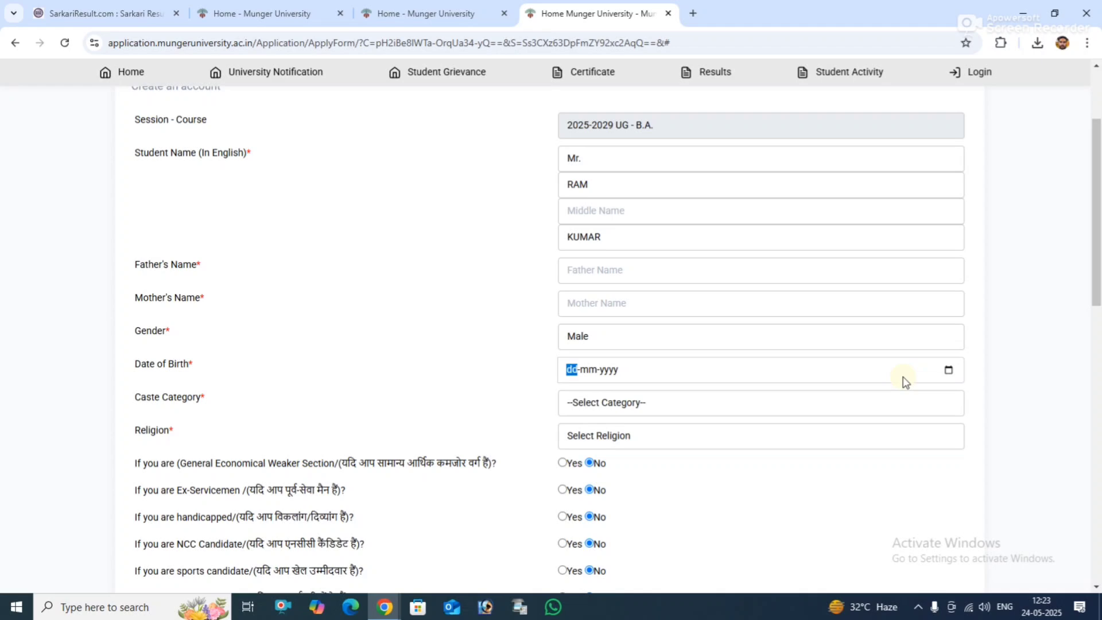
pyautogui.click(946, 369)
pyautogui.click(599, 400)
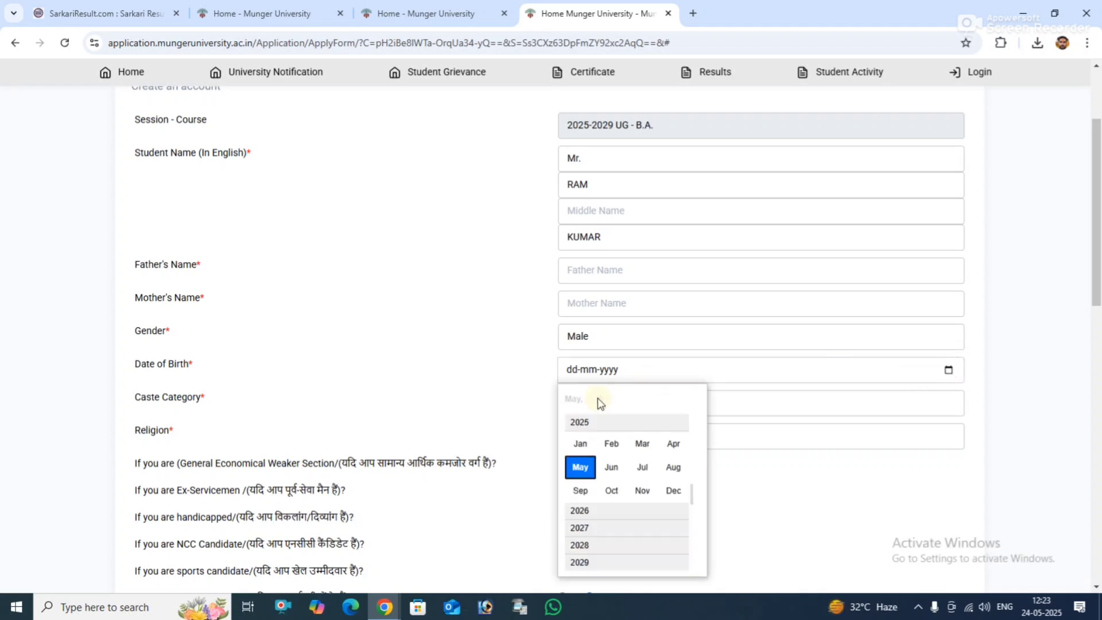
pyautogui.scroll(1, 584, 436)
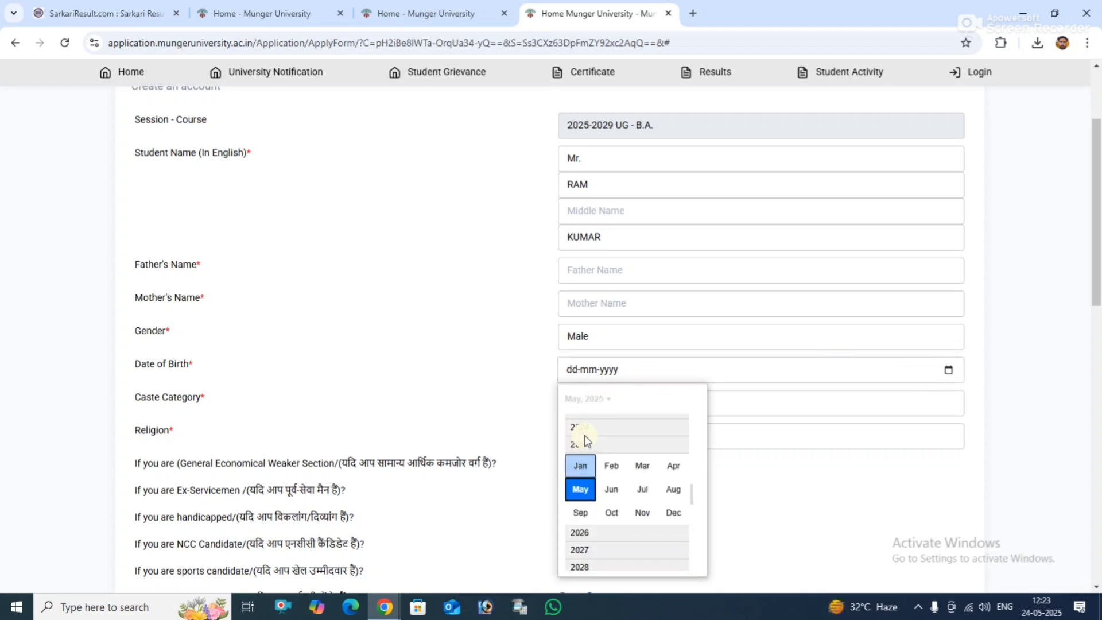
pyautogui.scroll(5, 584, 435)
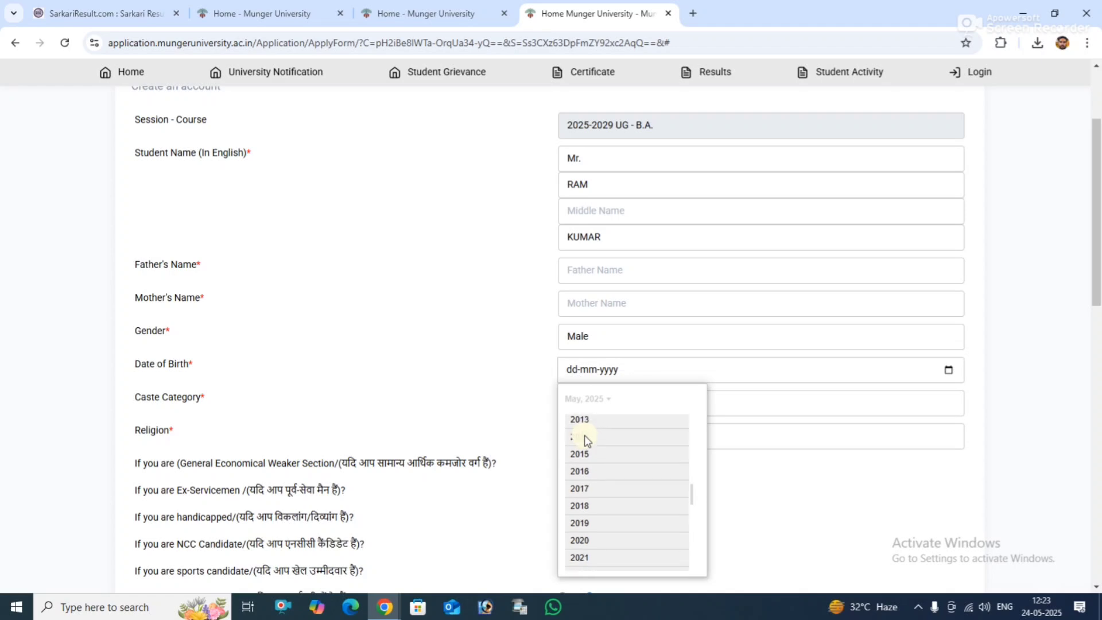
pyautogui.scroll(5, 584, 435)
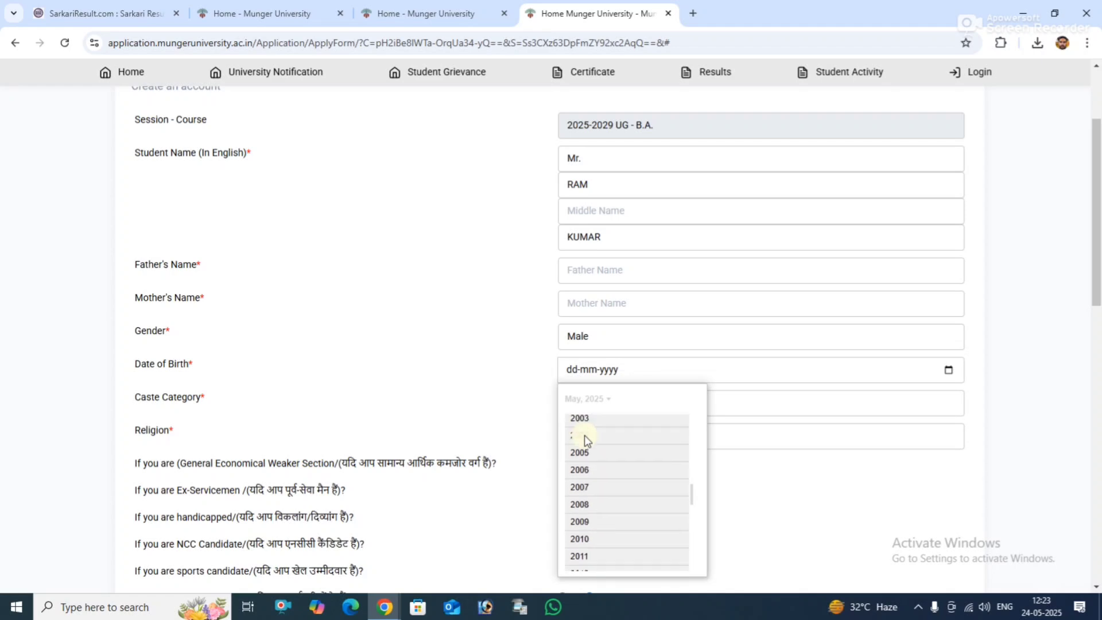
pyautogui.scroll(1, 584, 435)
pyautogui.click(581, 427)
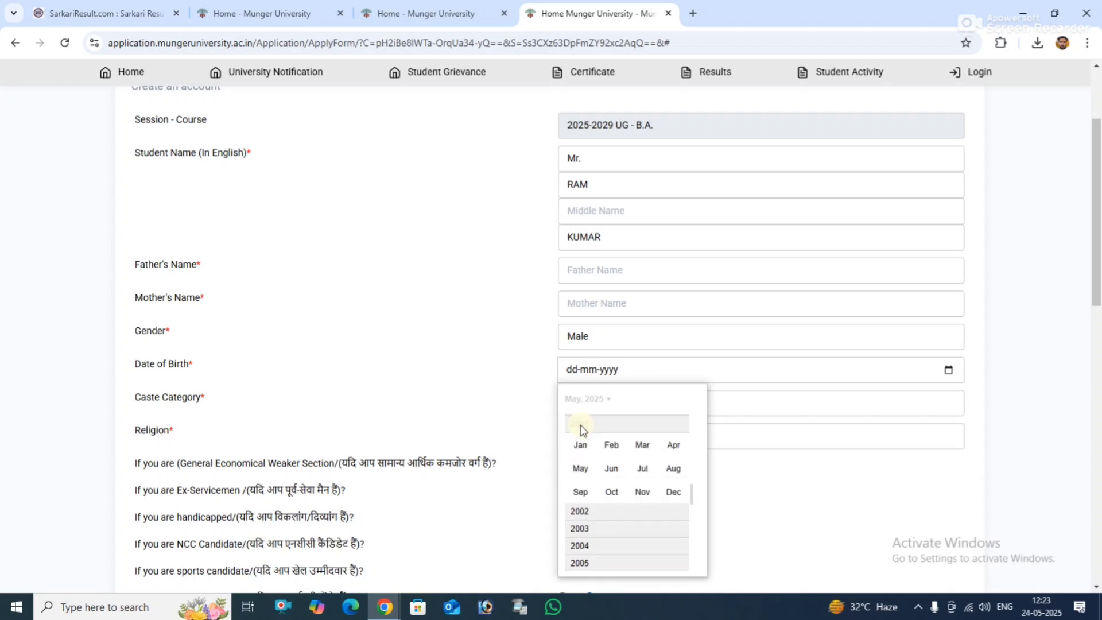
pyautogui.click(580, 450)
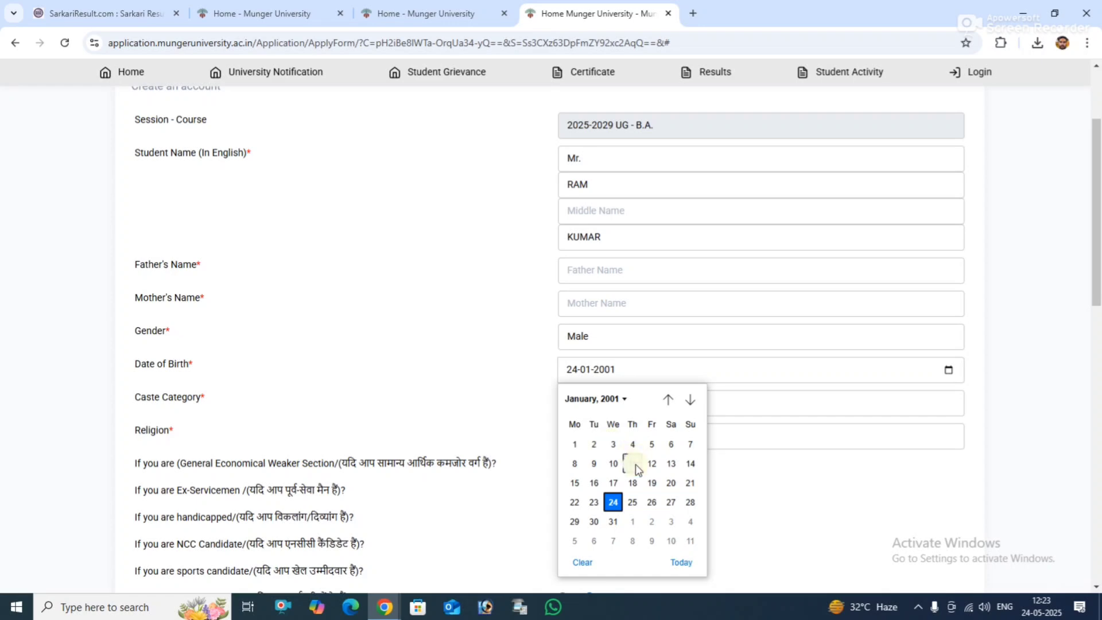
pyautogui.click(574, 444)
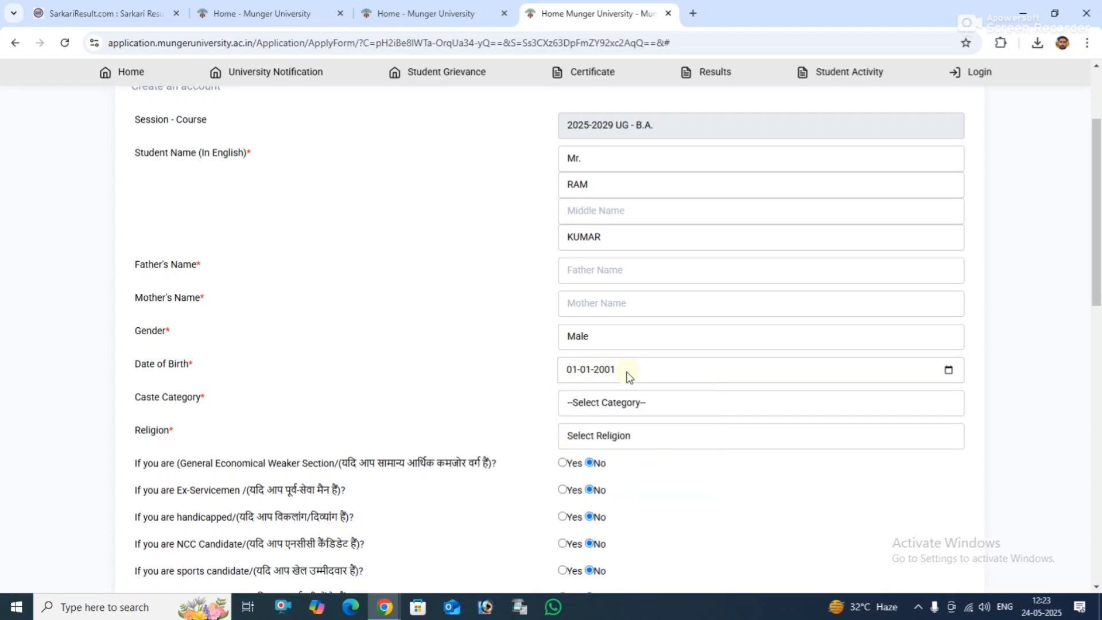
# - Set the caste category to SC and answer No to the economically weaker section and handicapped questions
pyautogui.scroll(-2, 629, 373)
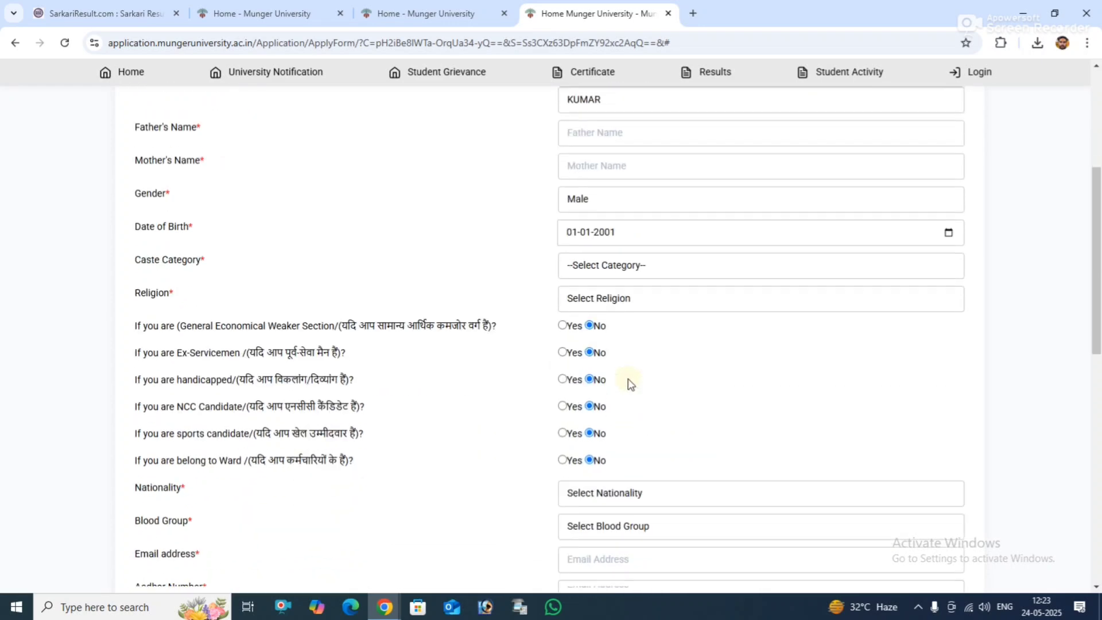
pyautogui.click(659, 261)
pyautogui.click(587, 323)
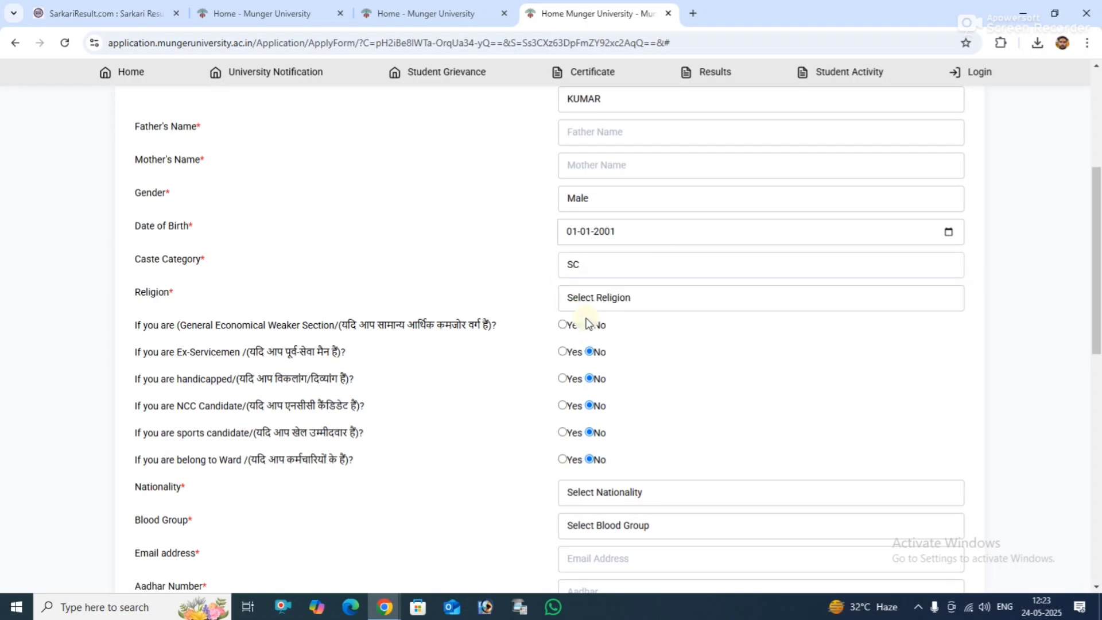
pyautogui.click(611, 274)
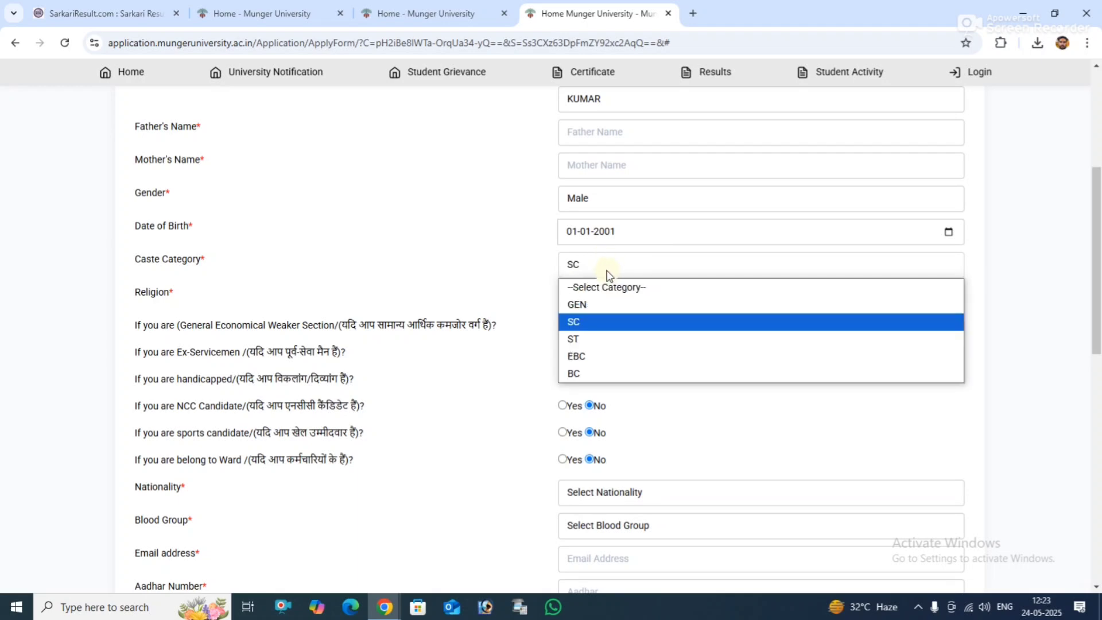
pyautogui.click(599, 321)
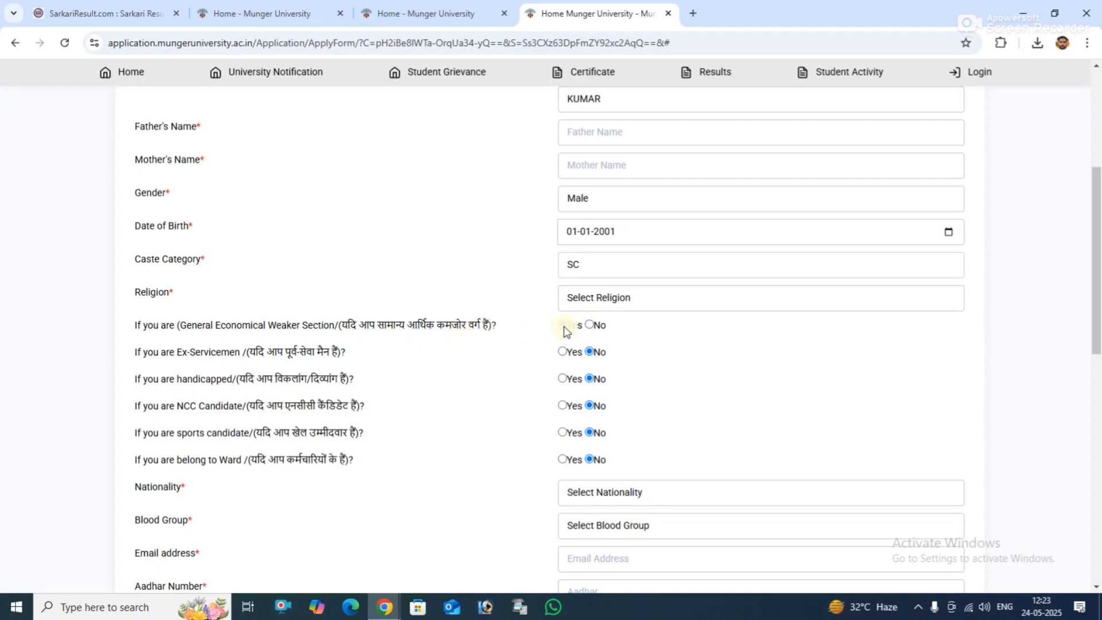
pyautogui.click(588, 325)
pyautogui.click(589, 379)
# - Set the nationality to INDIAN and the blood group to A+ in the registration form
pyautogui.scroll(-3, 299, 466)
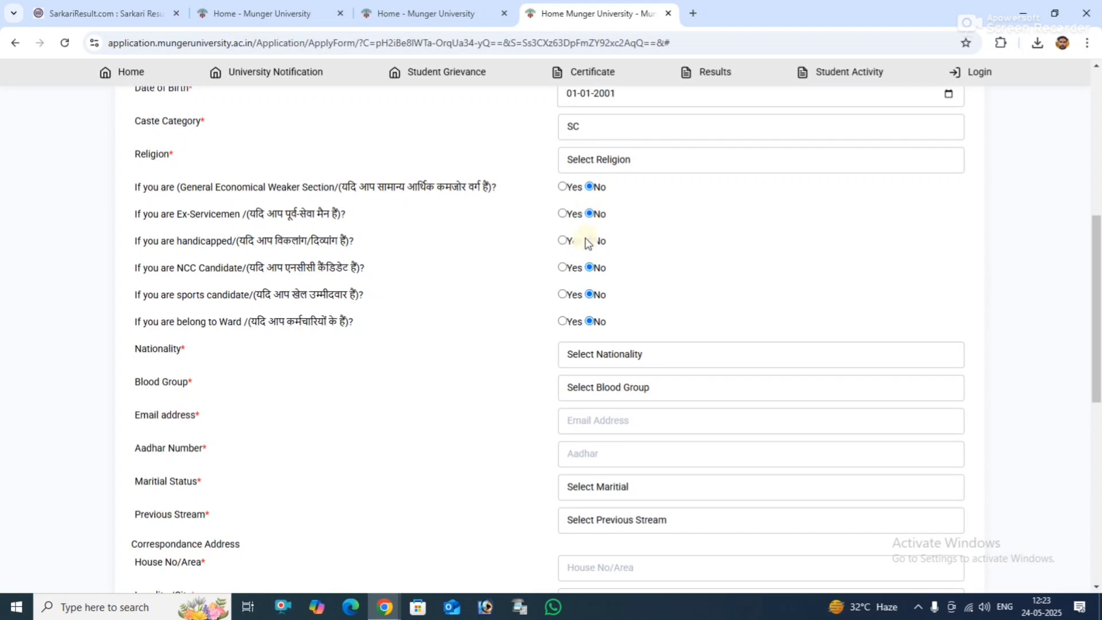
pyautogui.scroll(-1, 378, 367)
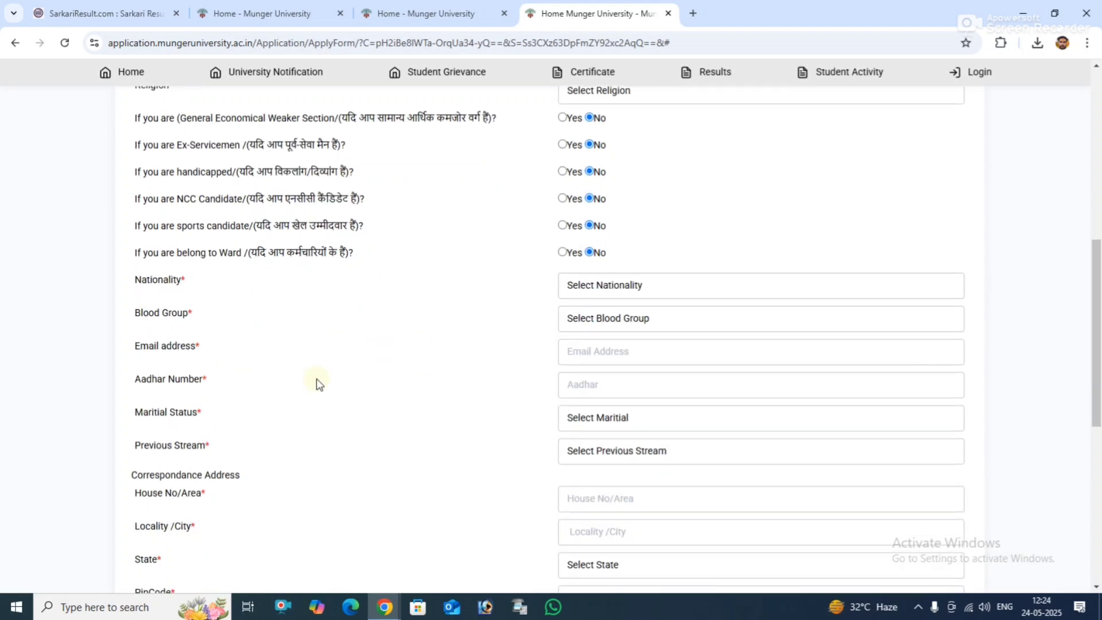
pyautogui.click(624, 289)
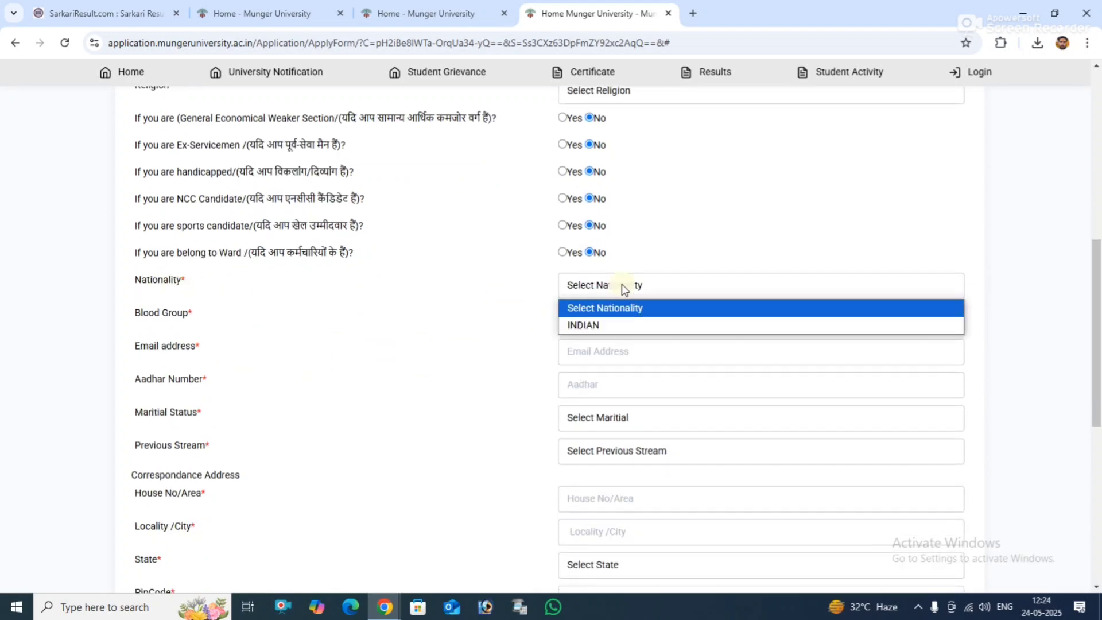
pyautogui.click(603, 320)
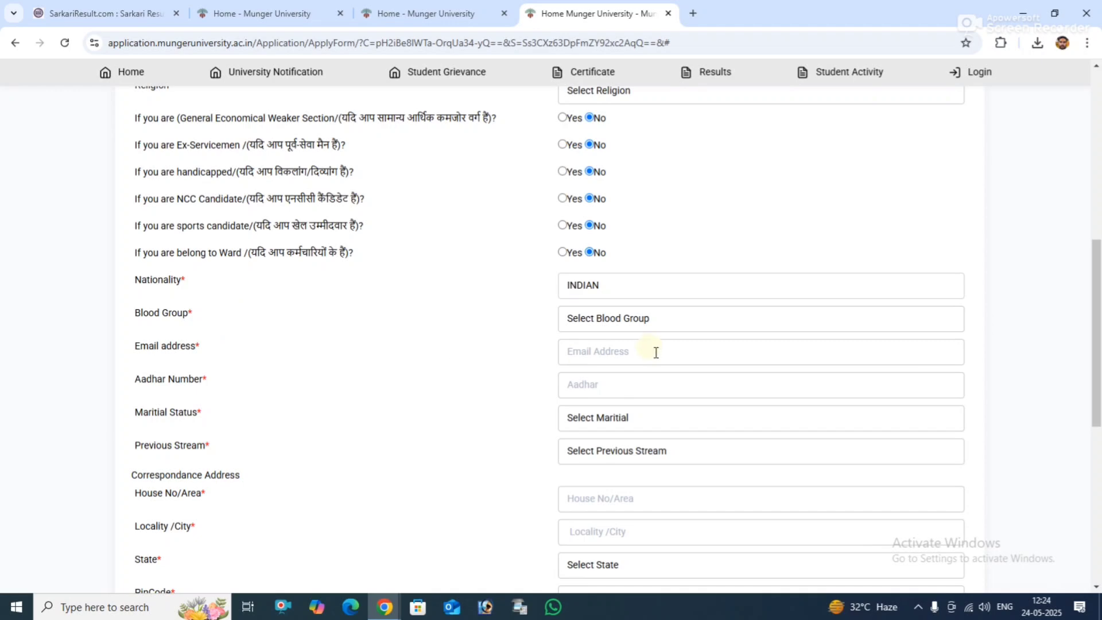
pyautogui.click(641, 321)
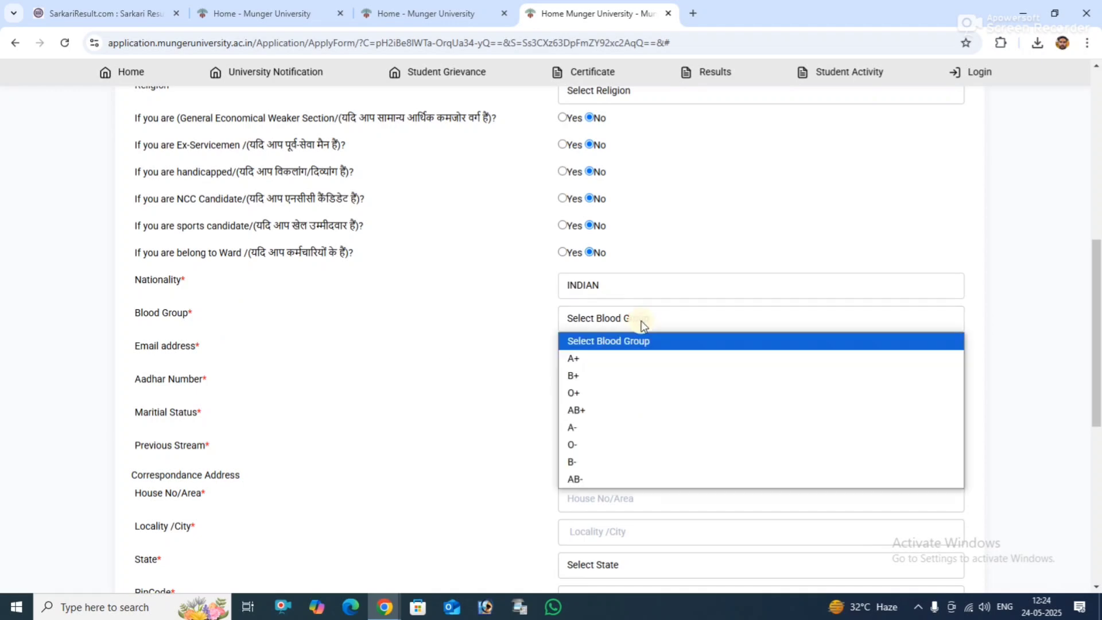
pyautogui.click(583, 360)
pyautogui.click(585, 363)
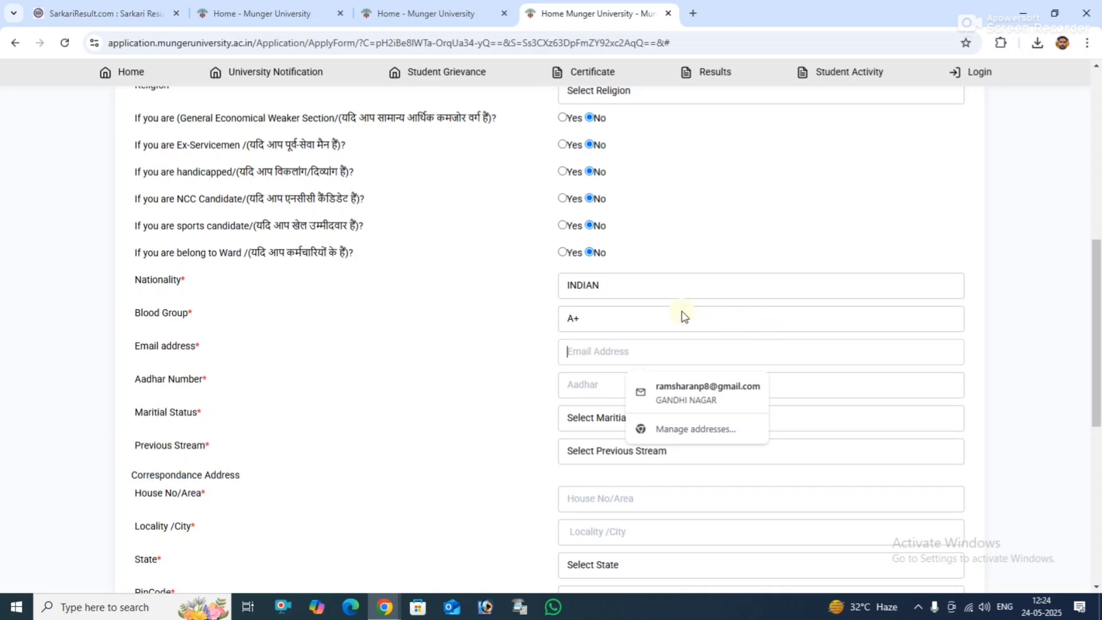
# - Leave the email address and Aadhar number empty and set the marital status to Unmarried
pyautogui.scroll(7, 591, 345)
pyautogui.scroll(-7, 595, 345)
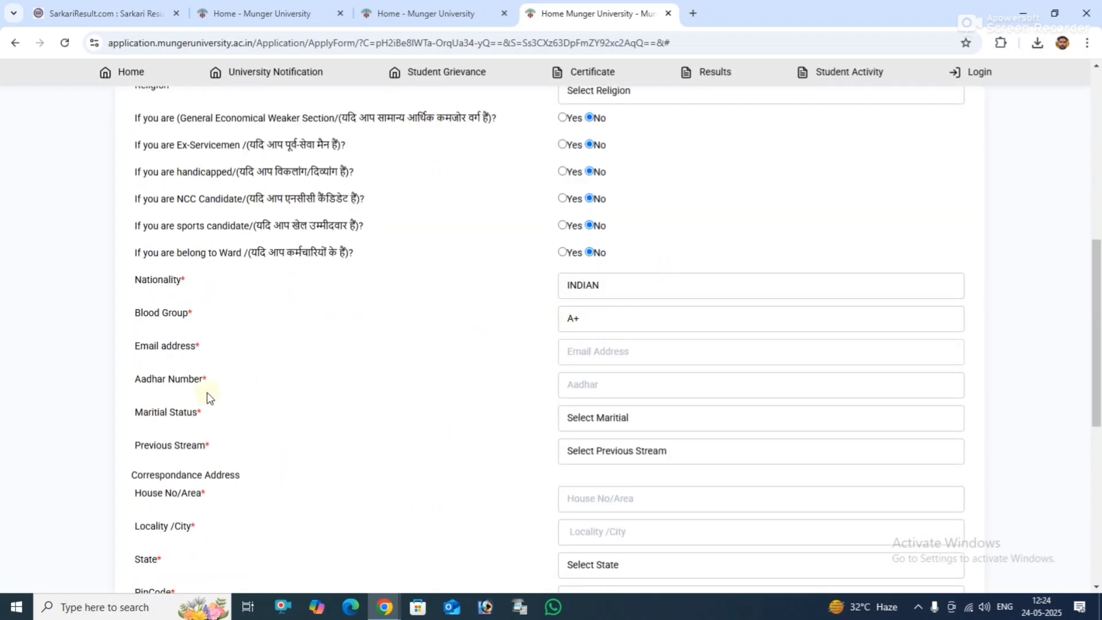
pyautogui.click(601, 353)
pyautogui.click(635, 420)
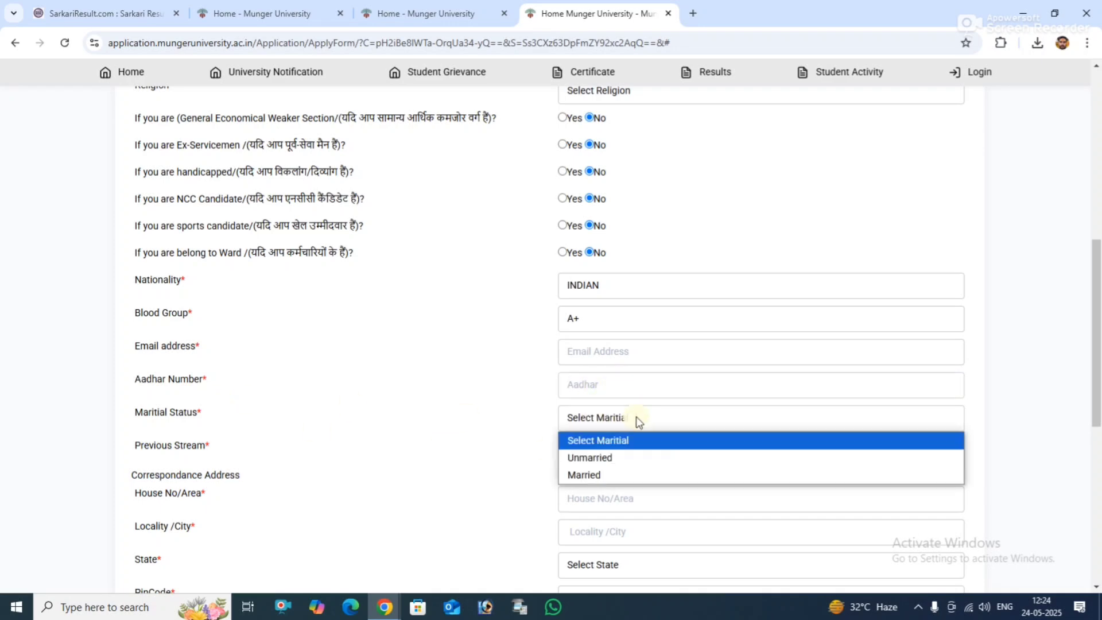
pyautogui.click(612, 457)
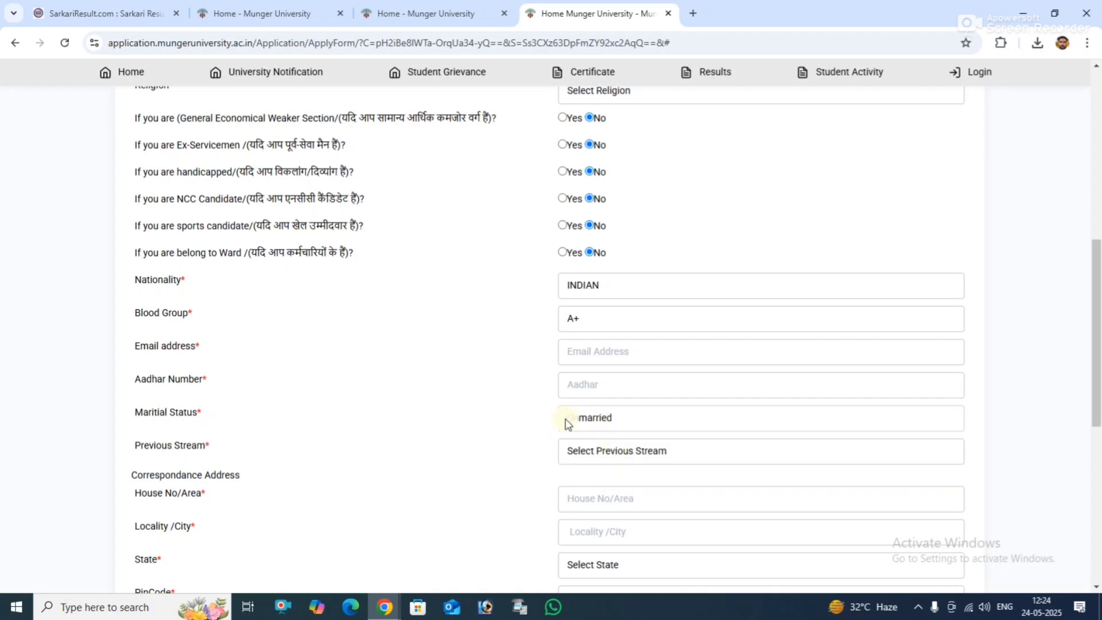
# - Set the previous stream to 12th- Art Stream
pyautogui.scroll(-1, 499, 453)
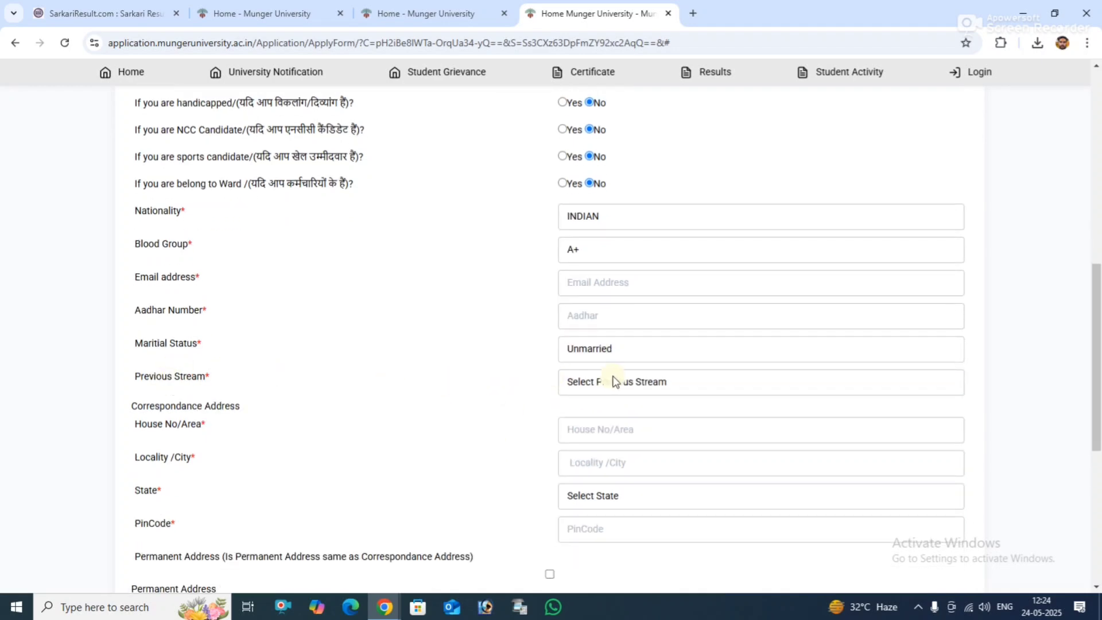
pyautogui.click(615, 381)
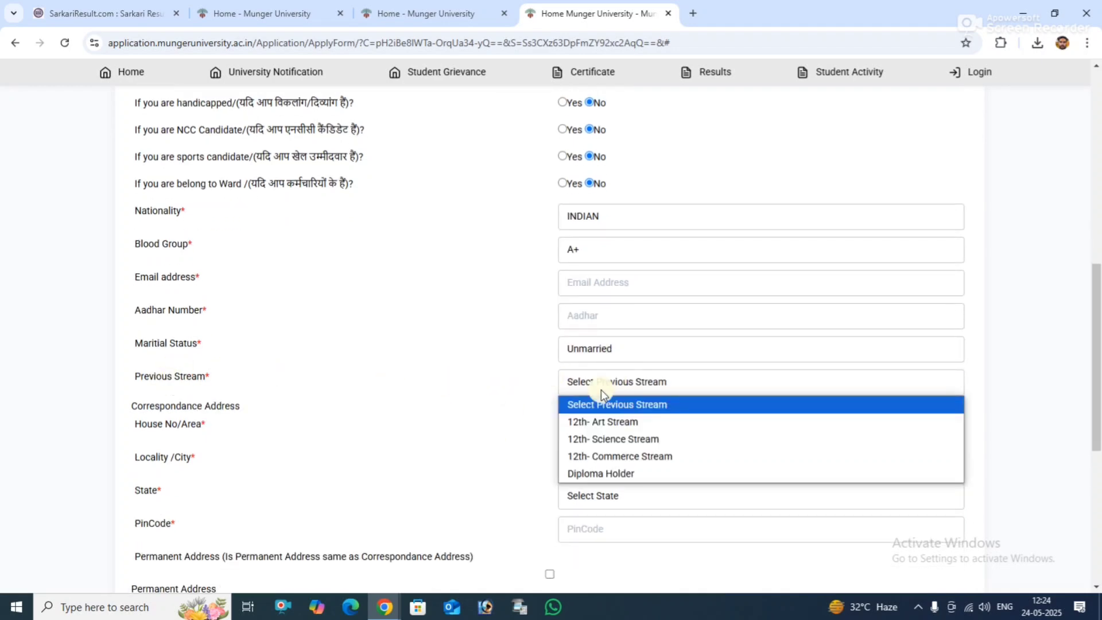
pyautogui.click(645, 429)
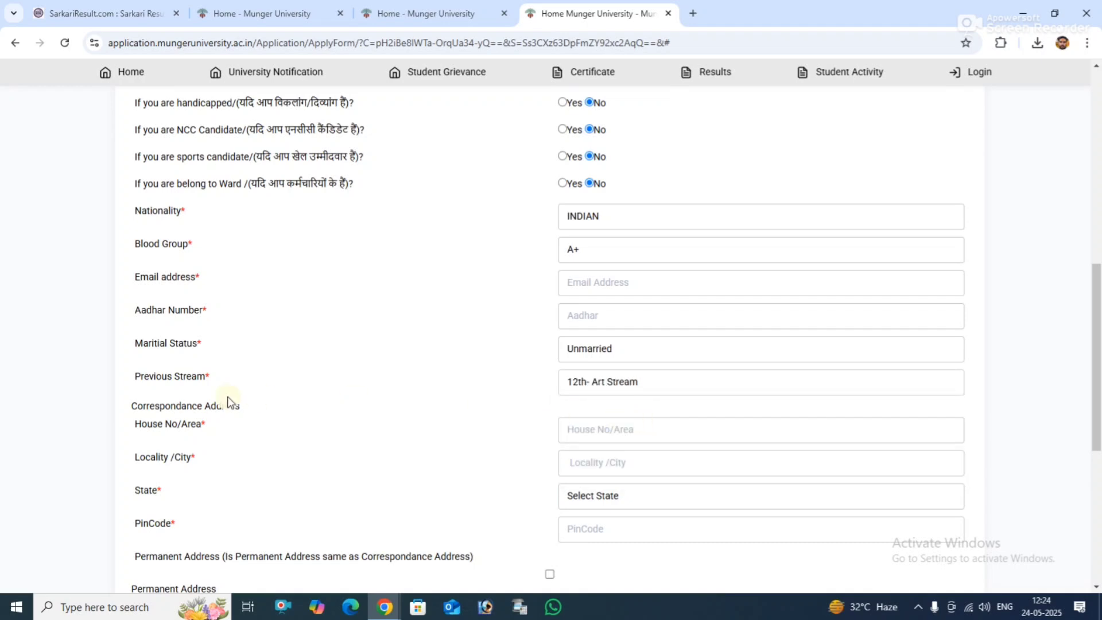
# - Enter VILL- as the house number or area of the correspondence address
pyautogui.click(596, 428)
pyautogui.scroll(-2, 597, 428)
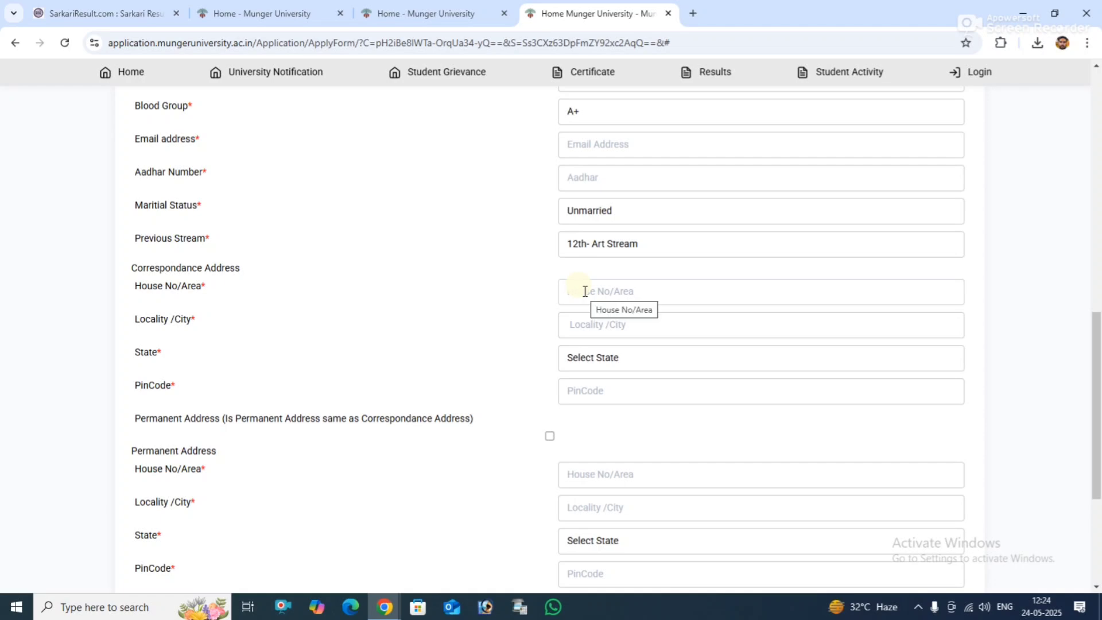
pyautogui.write('V')
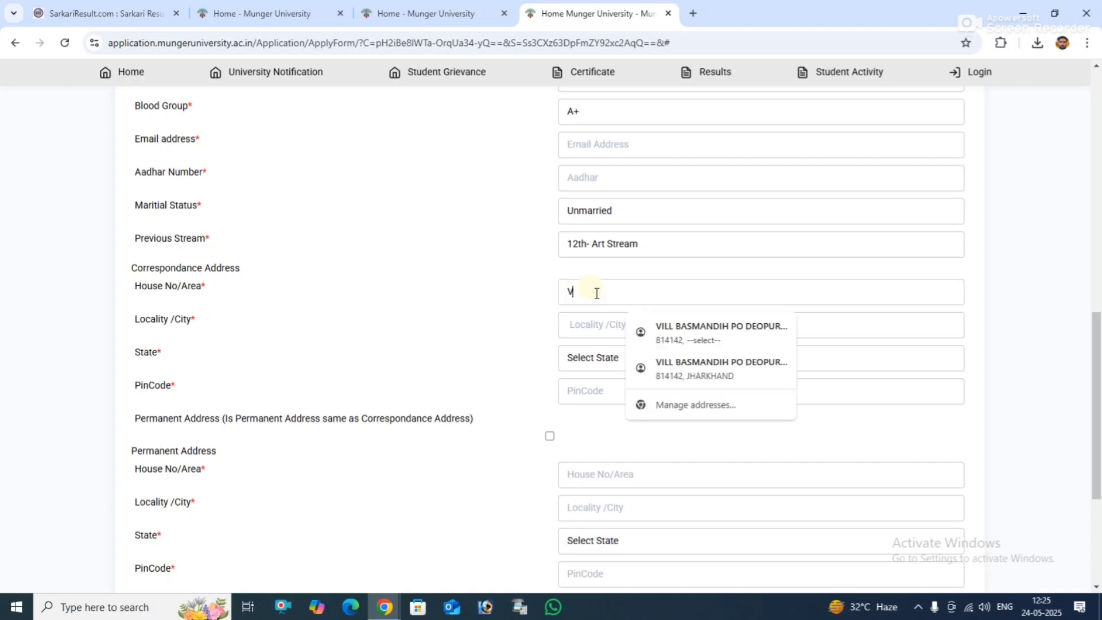
pyautogui.write('ILL-')
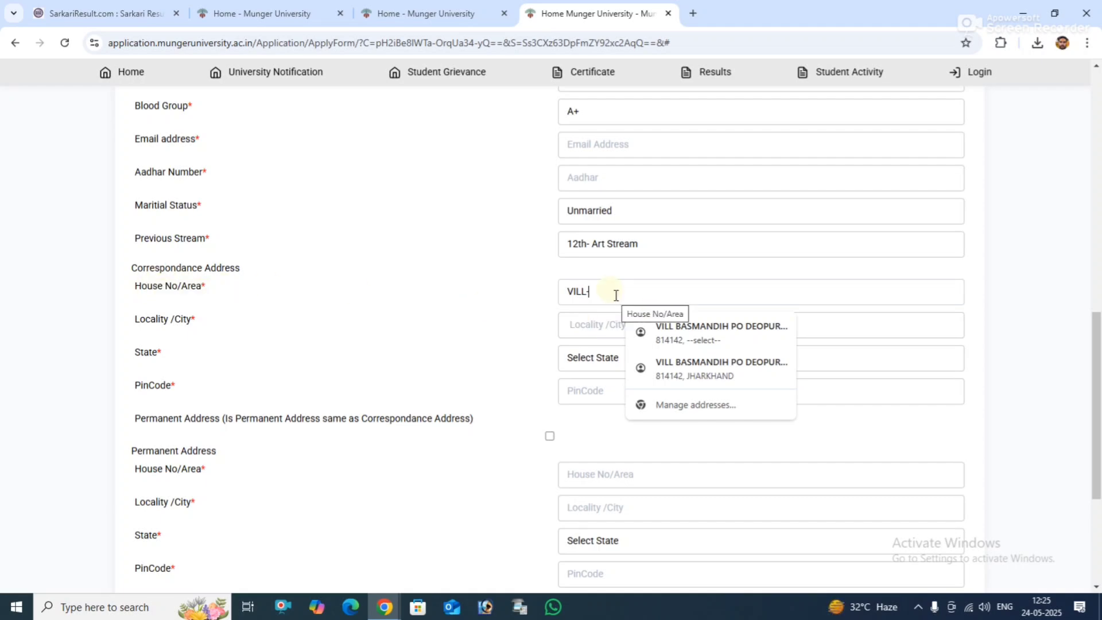
# - Set the correspondence address state to Bihar, leaving its locality and PIN code empty
pyautogui.click(602, 330)
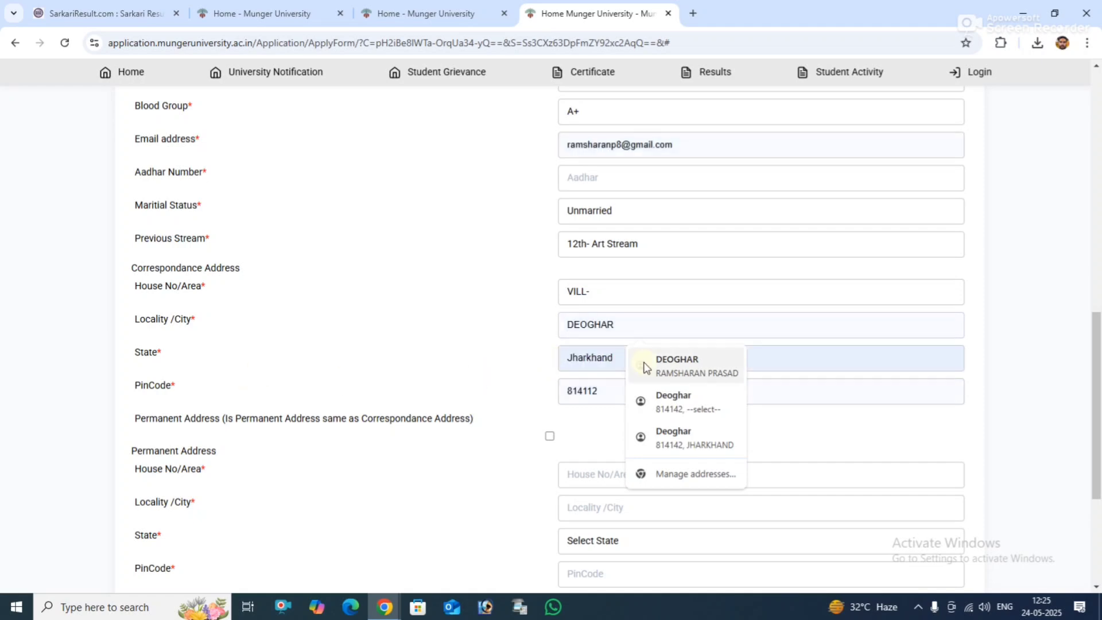
pyautogui.click(590, 360)
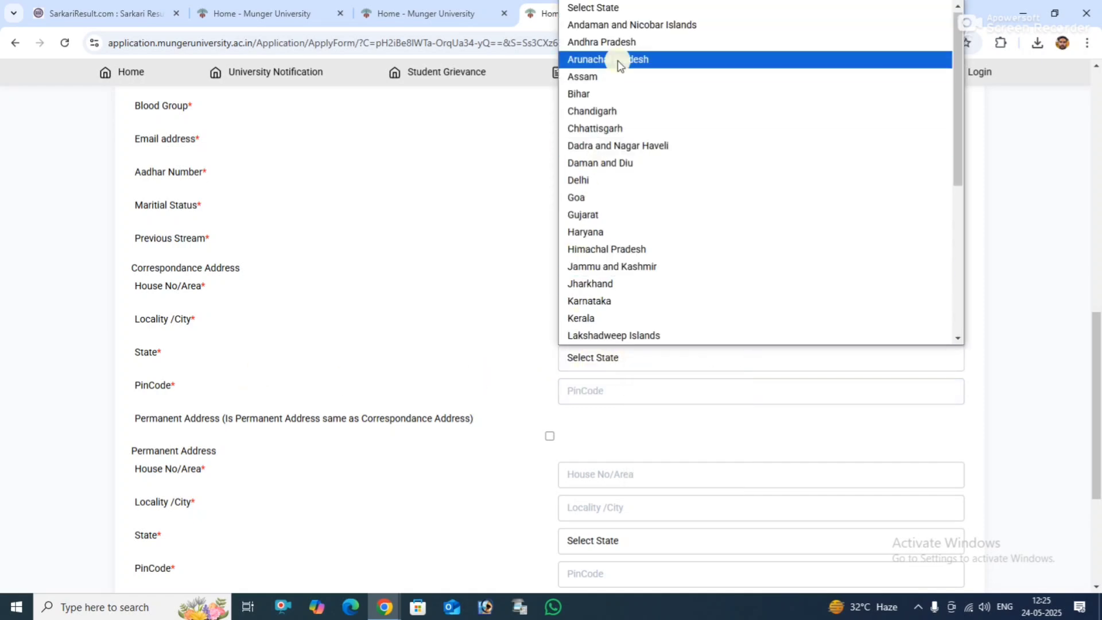
pyautogui.click(621, 92)
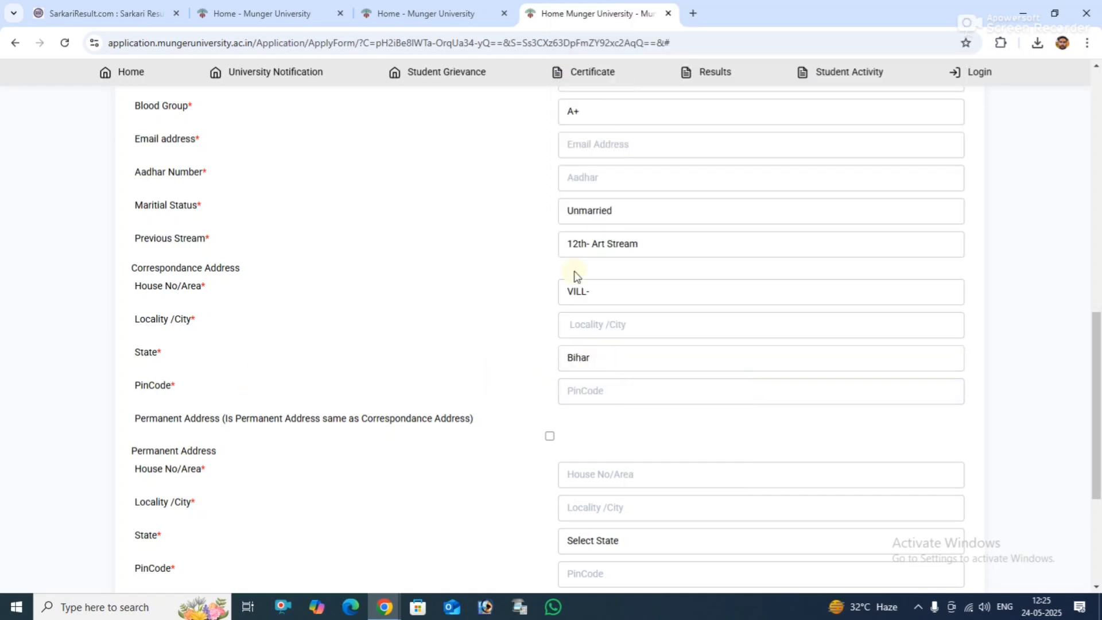
pyautogui.click(597, 390)
# - Try to mark the permanent address as the same as the correspondence address
pyautogui.scroll(-3, 517, 401)
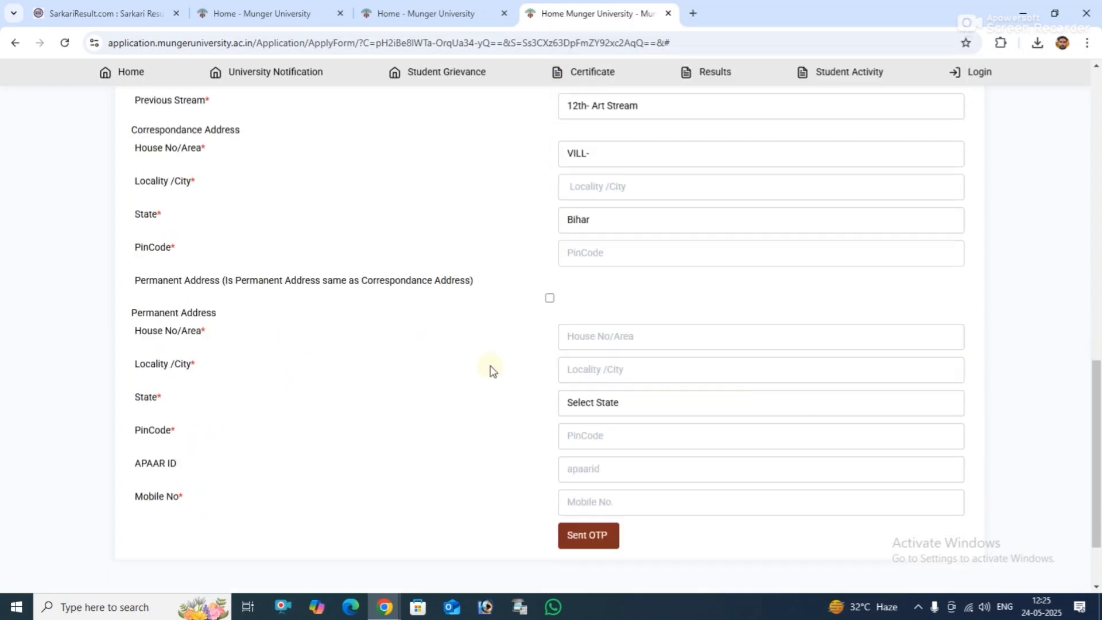
pyautogui.click(550, 299)
pyautogui.click(551, 399)
# - Inspect the APAAR ID and mobile number fields, leaving both empty
pyautogui.scroll(-1, 179, 466)
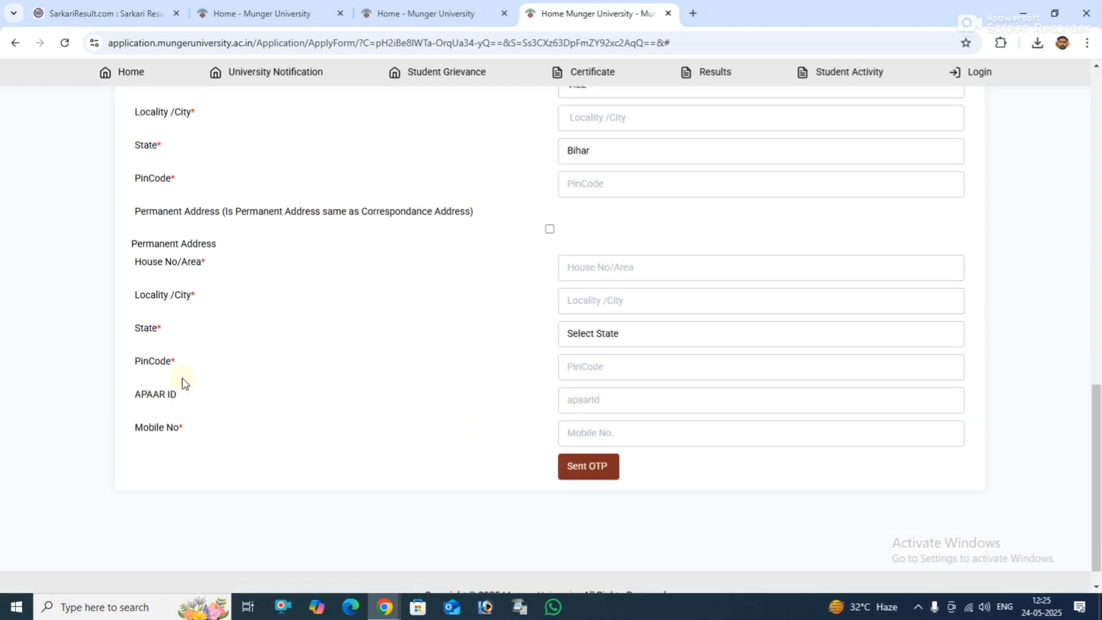
pyautogui.click(619, 406)
pyautogui.click(574, 396)
pyautogui.click(576, 434)
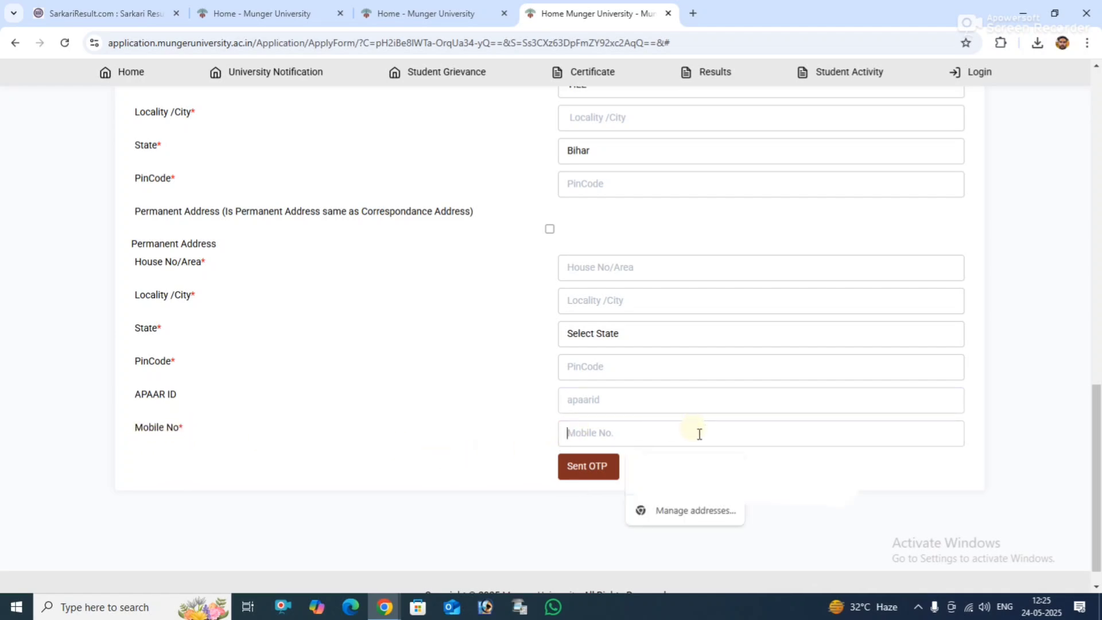
pyautogui.click(538, 456)
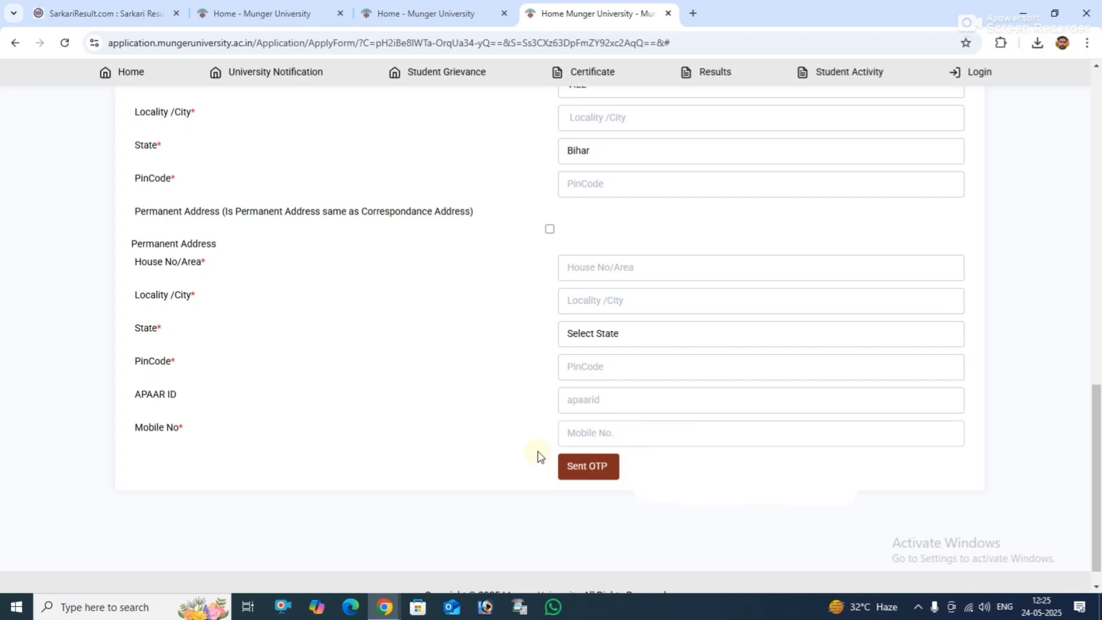
pyautogui.click(604, 436)
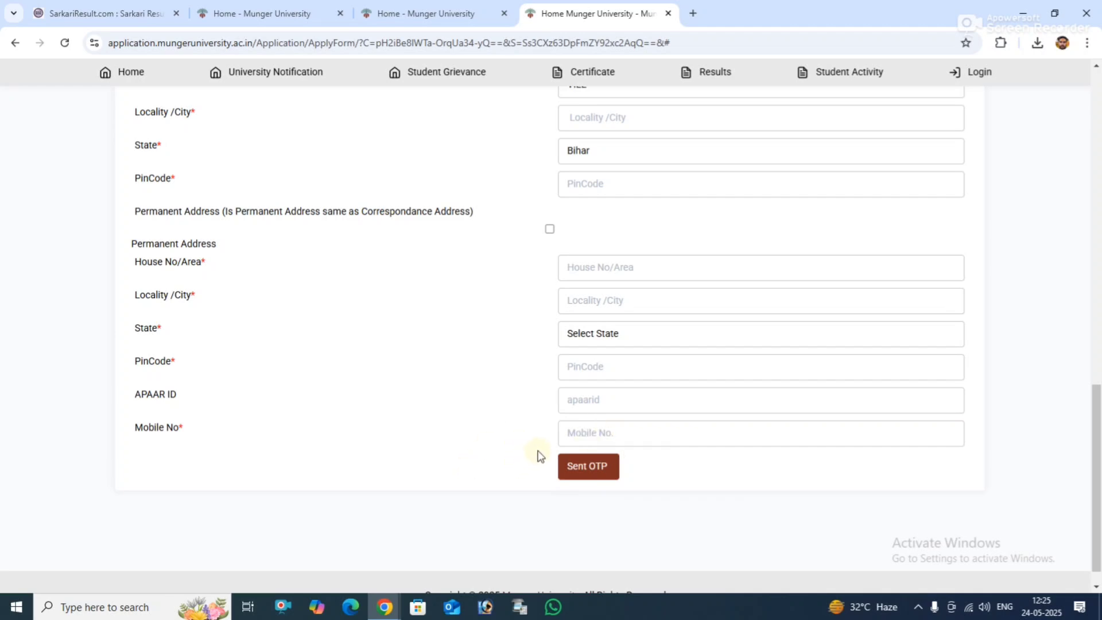
# - Review the whole registration form and try to request the OTP for the mobile number
pyautogui.scroll(15, 544, 435)
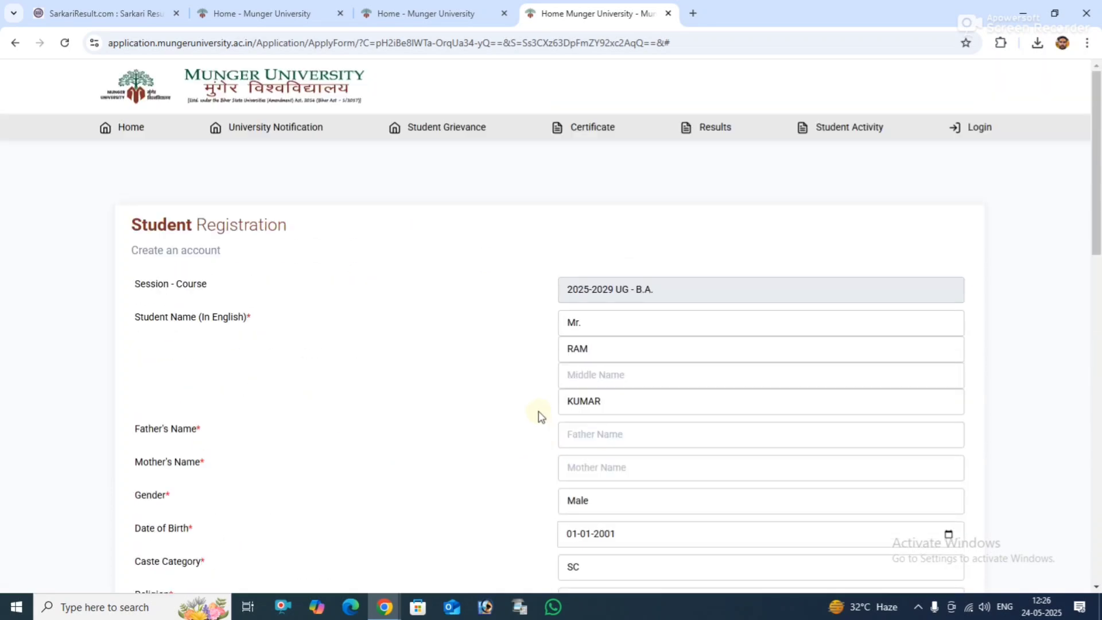
pyautogui.scroll(-4, 540, 415)
pyautogui.scroll(4, 539, 415)
pyautogui.scroll(-15, 539, 414)
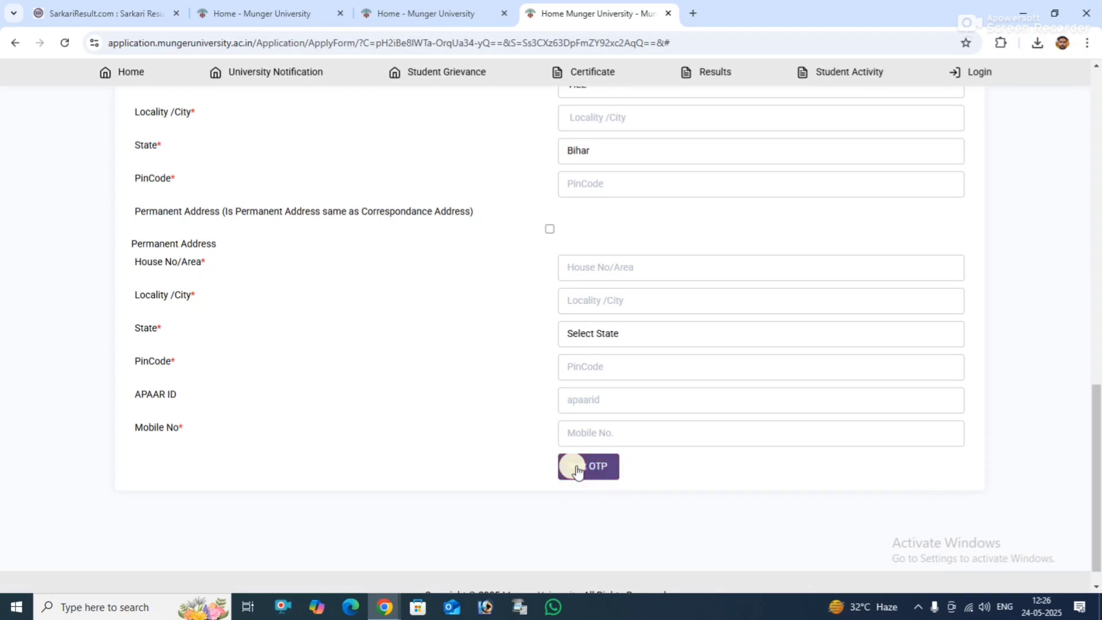
pyautogui.click(576, 468)
pyautogui.click(545, 404)
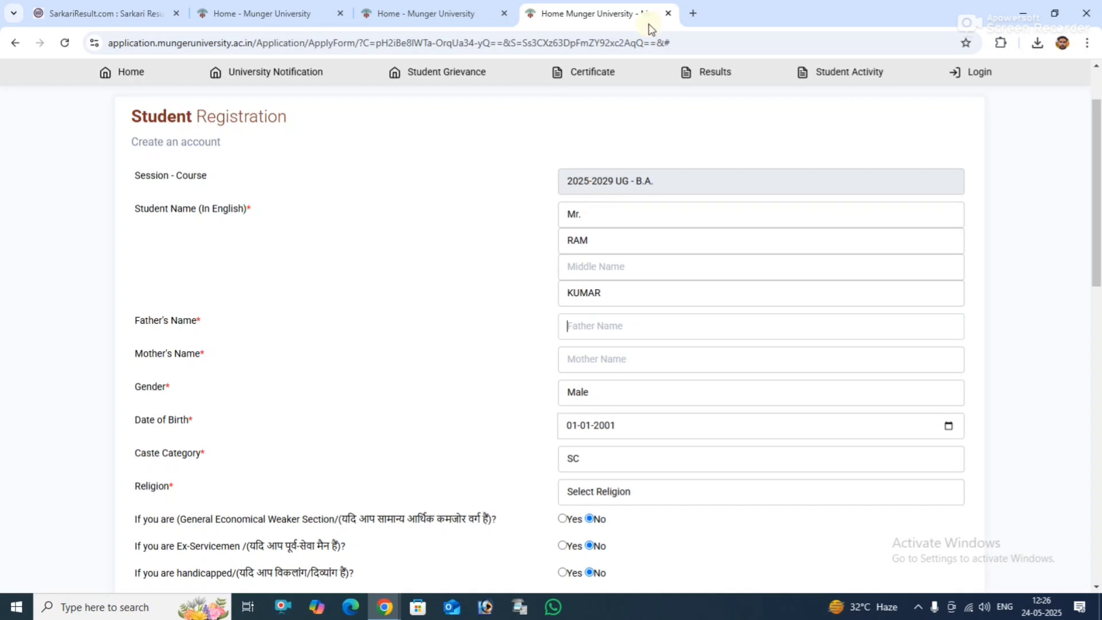
pyautogui.scroll(-15, 521, 406)
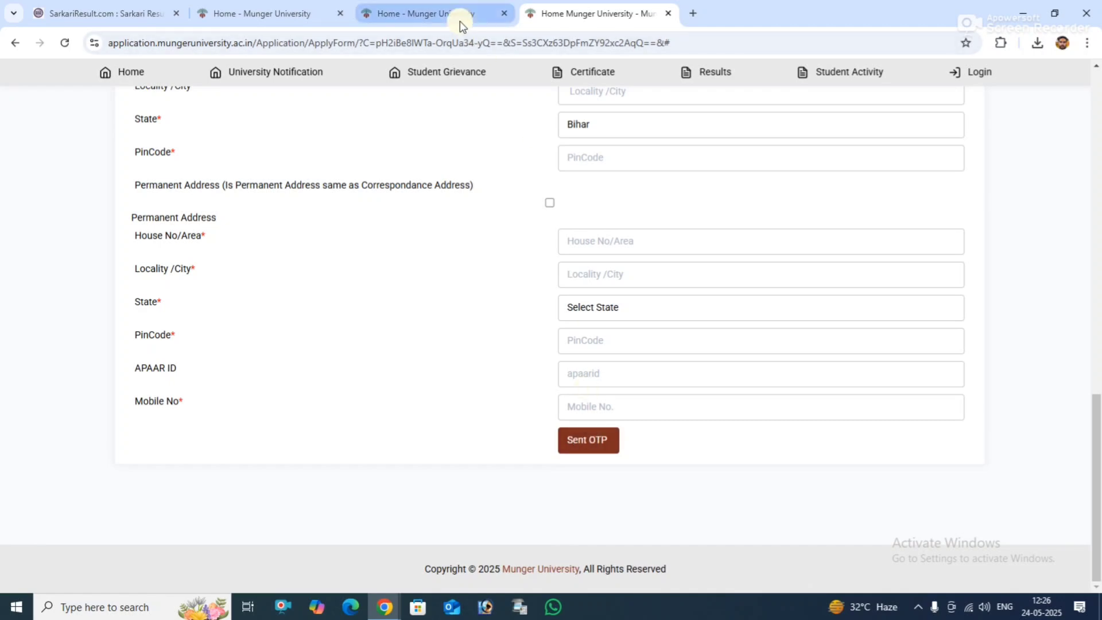
# - Open the student portal login from the university's admission and examination page and log in with the application number and password
pyautogui.moveTo(462, 26)
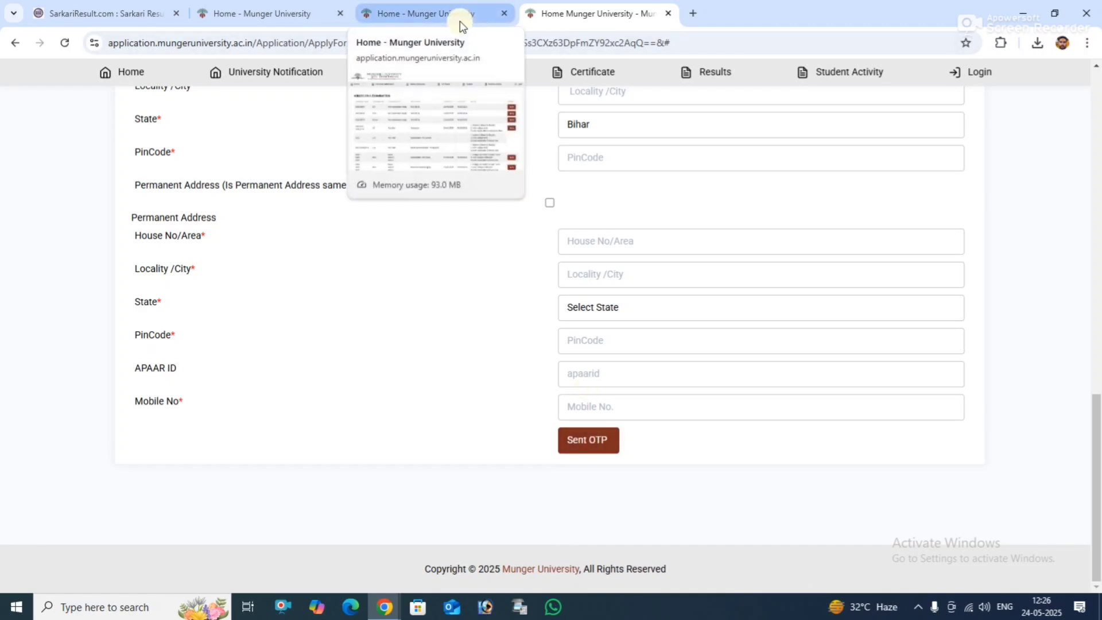
pyautogui.click(419, 13)
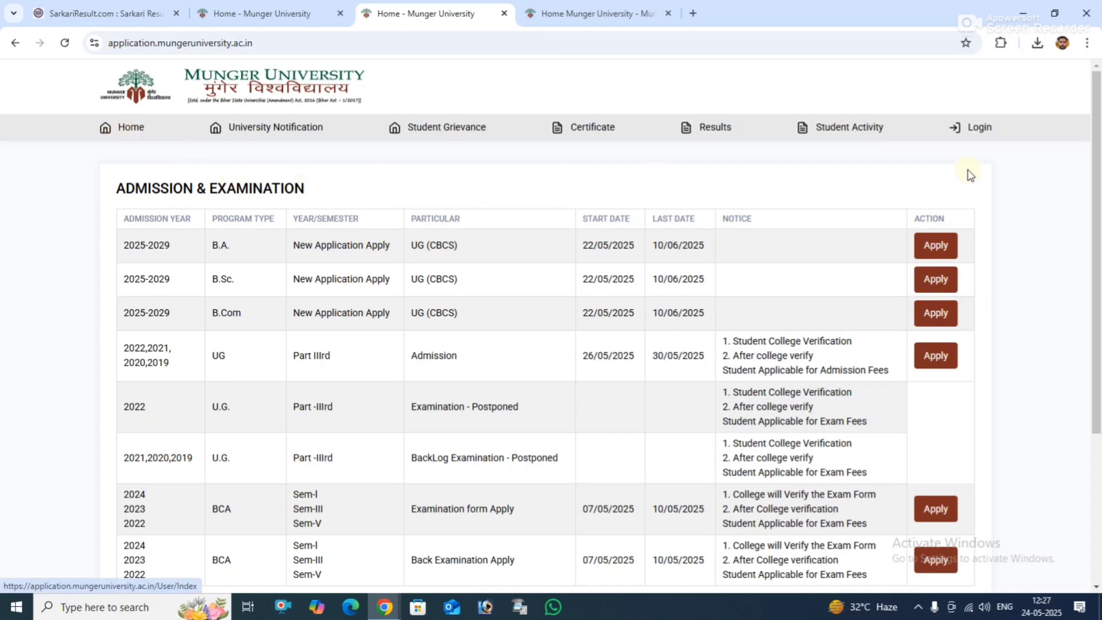
pyautogui.click(980, 138)
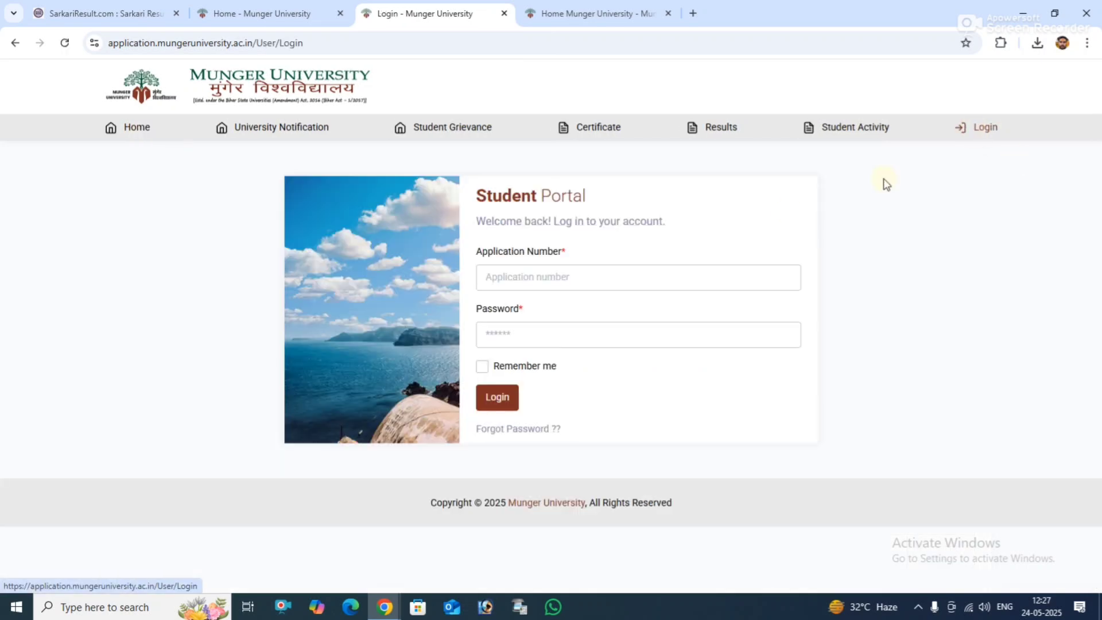
pyautogui.click(523, 285)
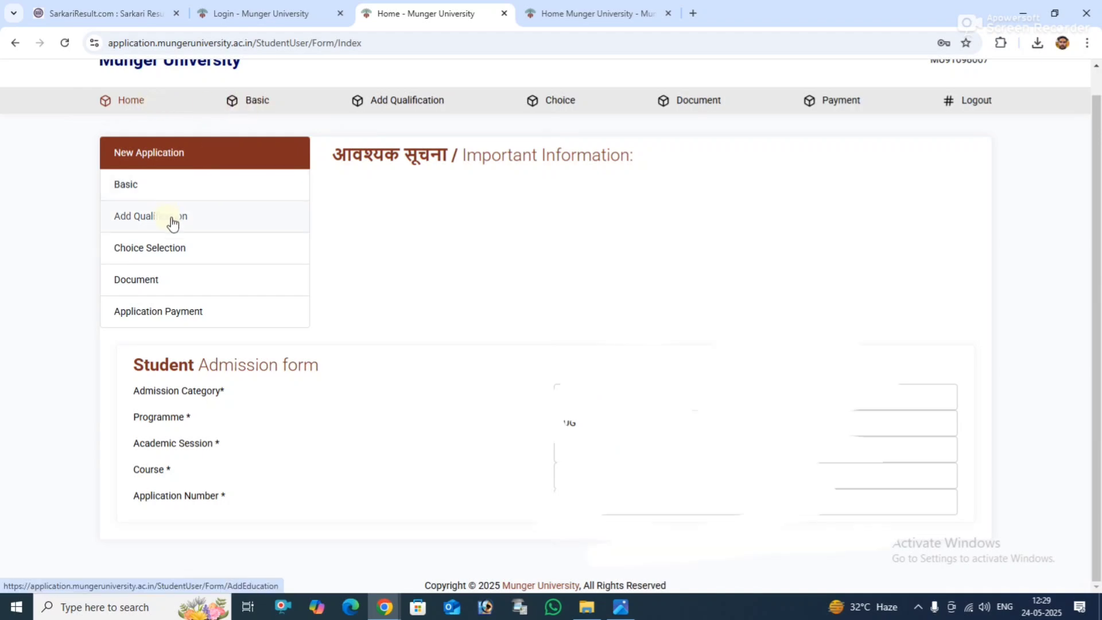
# - Open the application's Basic details and review the student information and address fields through to the end of the form
pyautogui.click(170, 184)
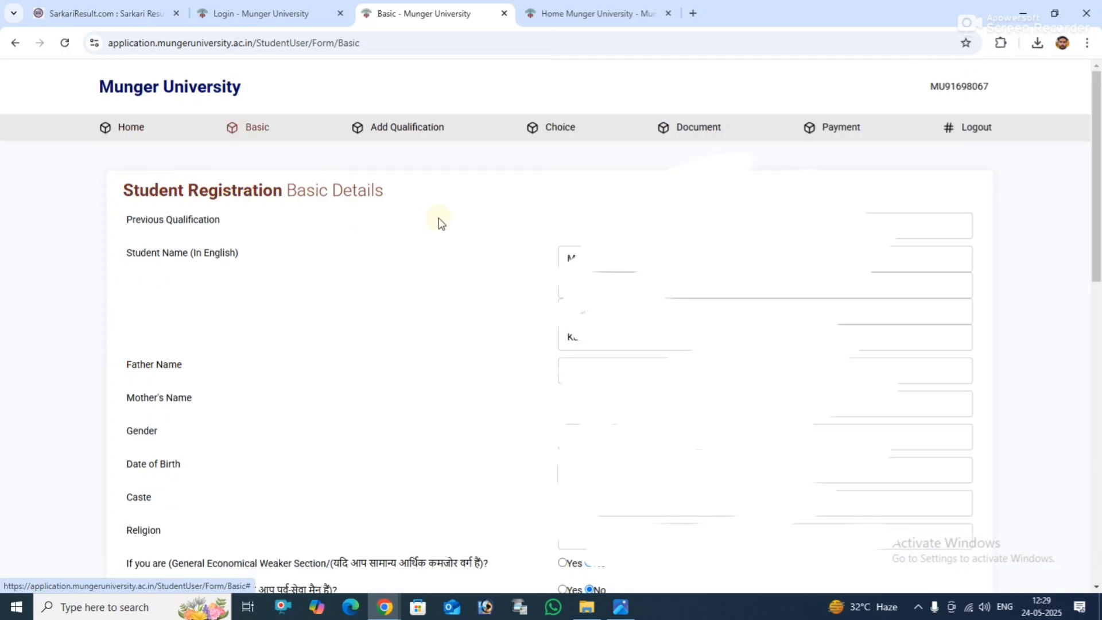
pyautogui.scroll(-13, 499, 238)
pyautogui.scroll(6, 501, 241)
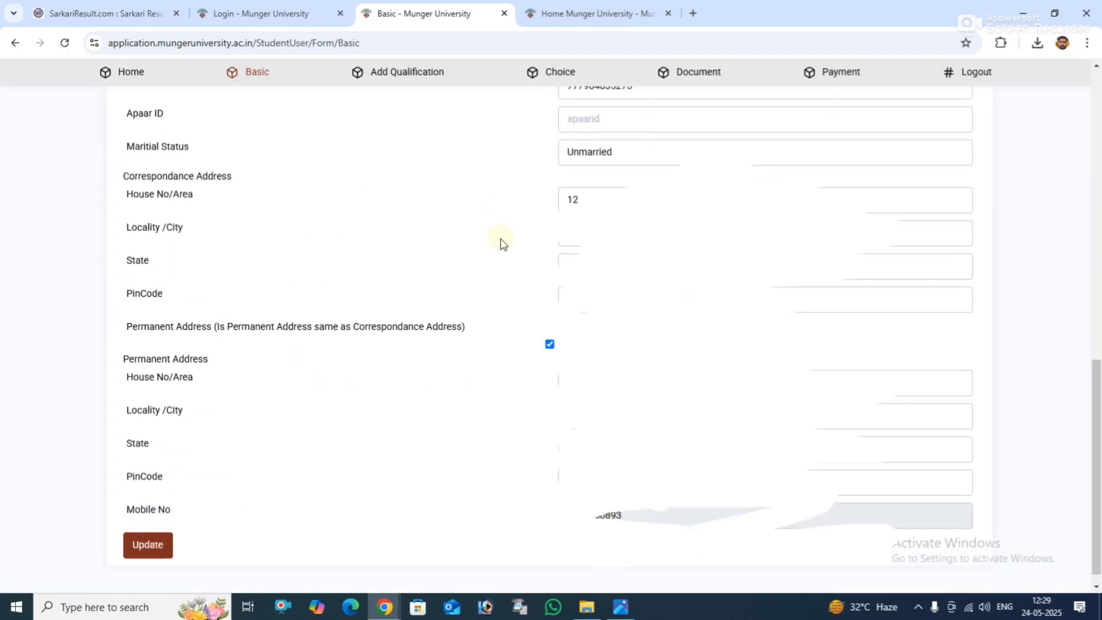
pyautogui.scroll(7, 515, 282)
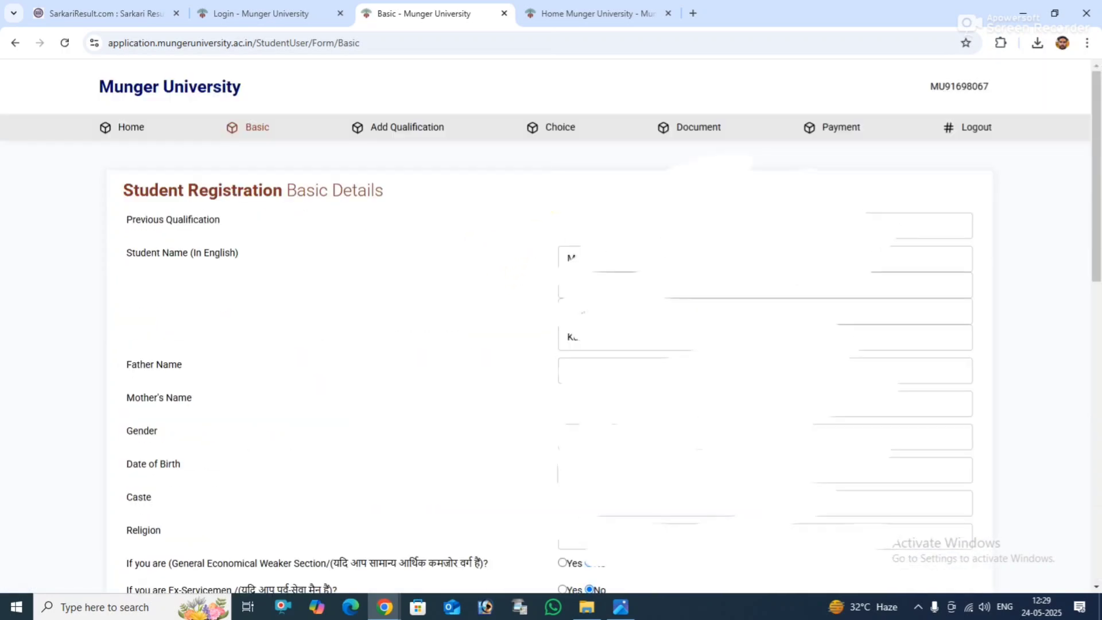
pyautogui.scroll(-12, 150, 172)
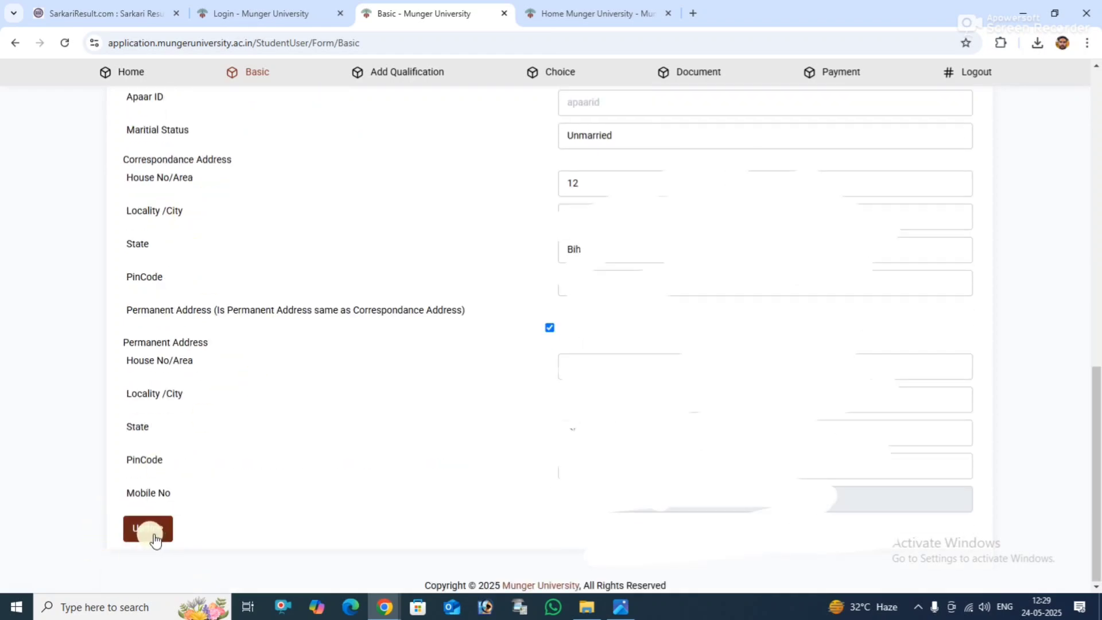
# - Open the application's Add Qualification section and choose High-School as the document type
pyautogui.click(379, 73)
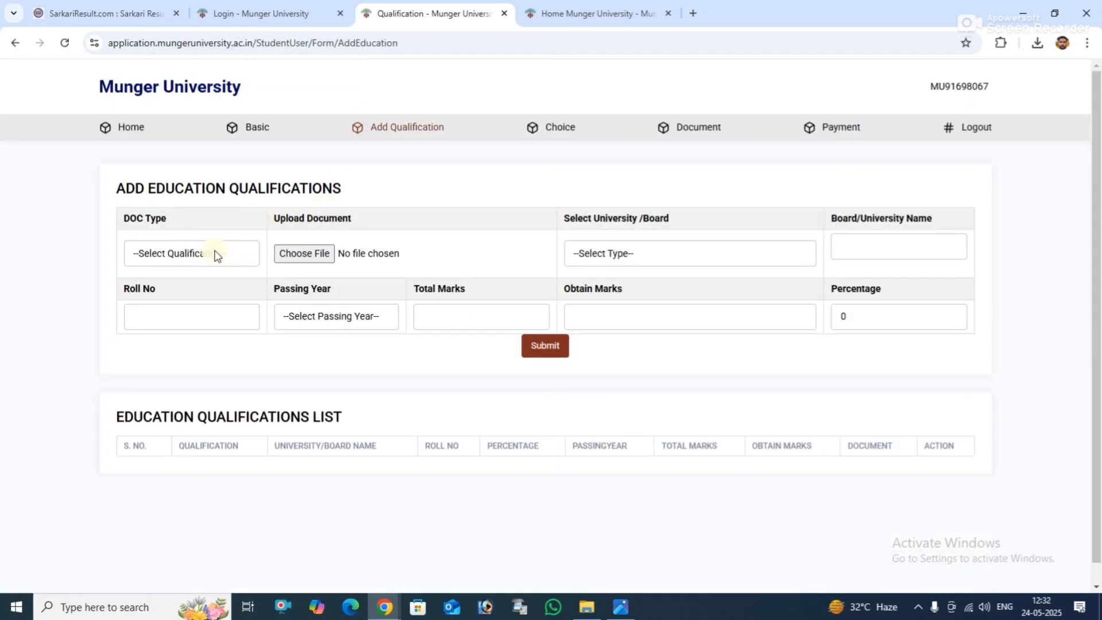
pyautogui.click(210, 255)
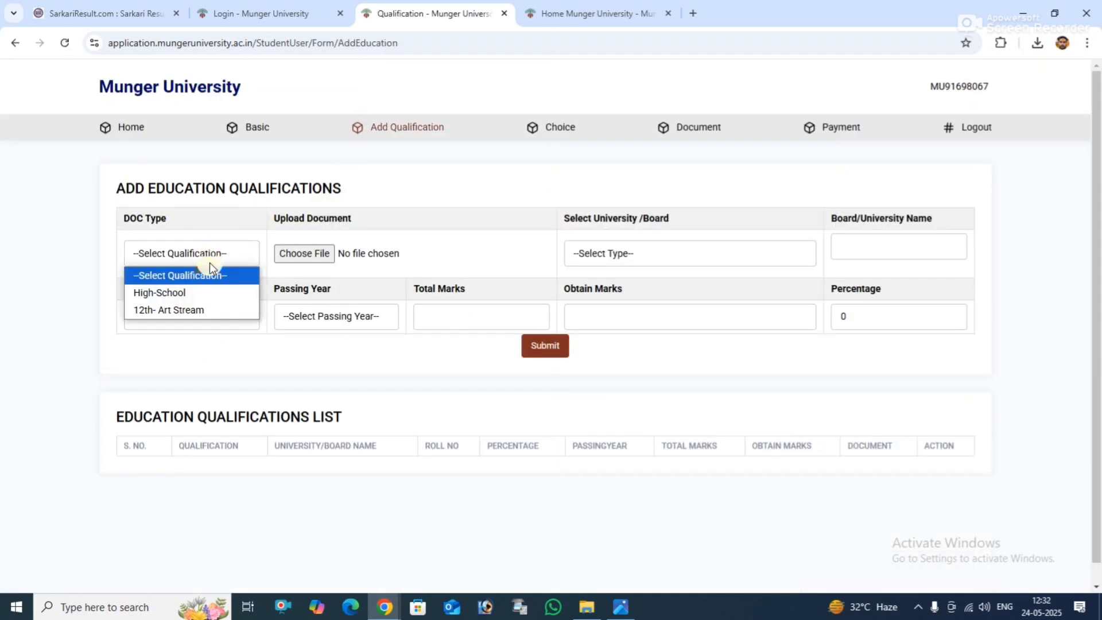
pyautogui.click(199, 292)
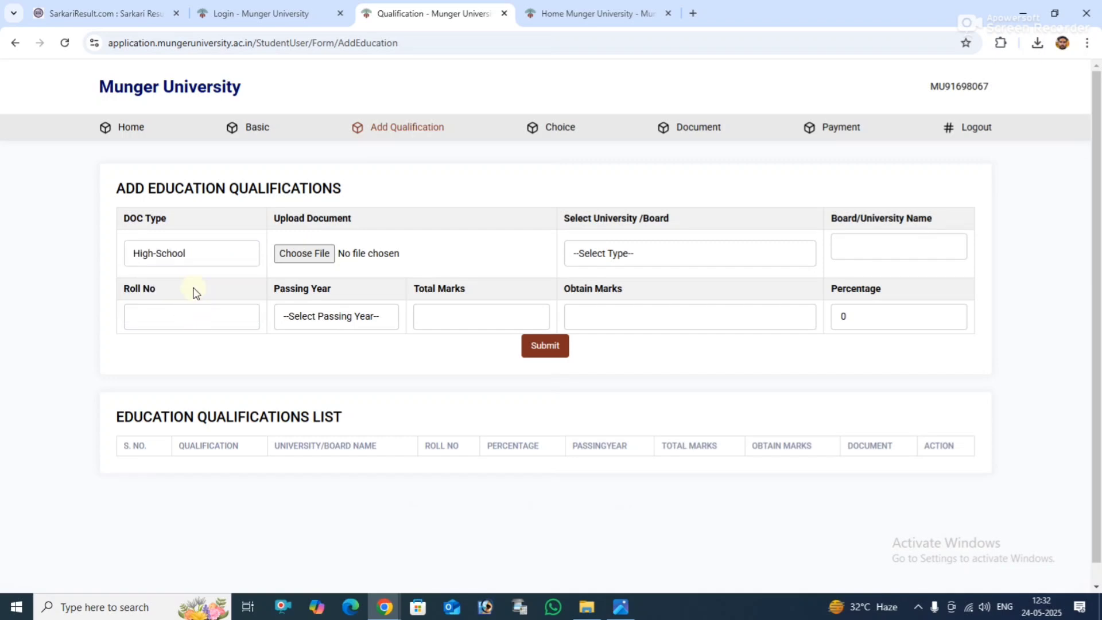
pyautogui.click(200, 249)
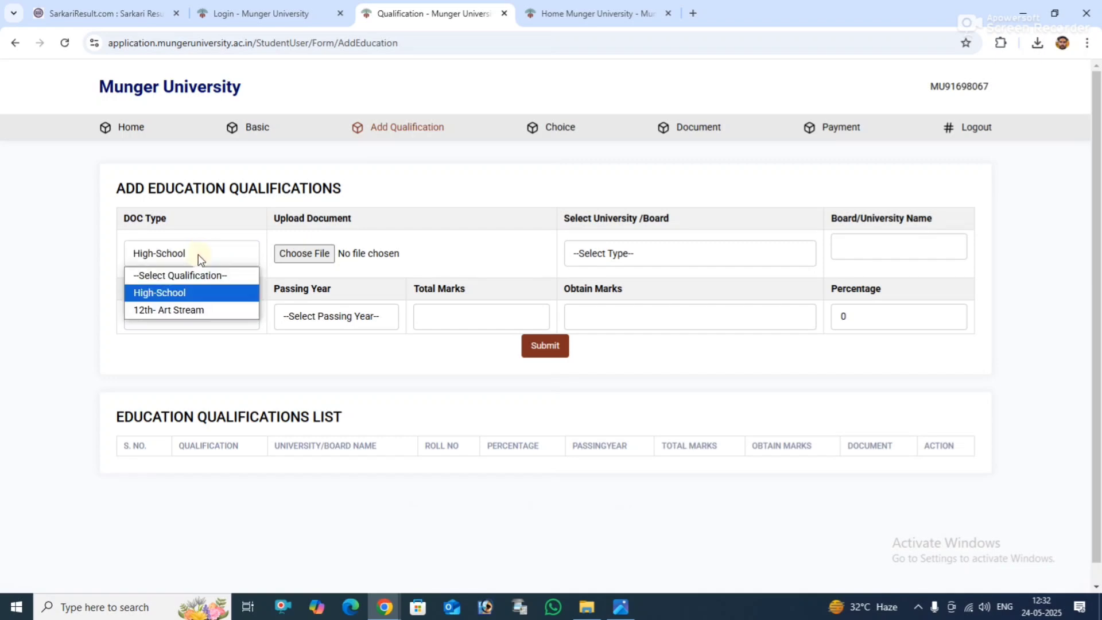
pyautogui.click(175, 289)
# - Attach APPLICATION FORM.pdf as the High-School document and set the board to Bihar Board (BSEB Board)
pyautogui.click(309, 259)
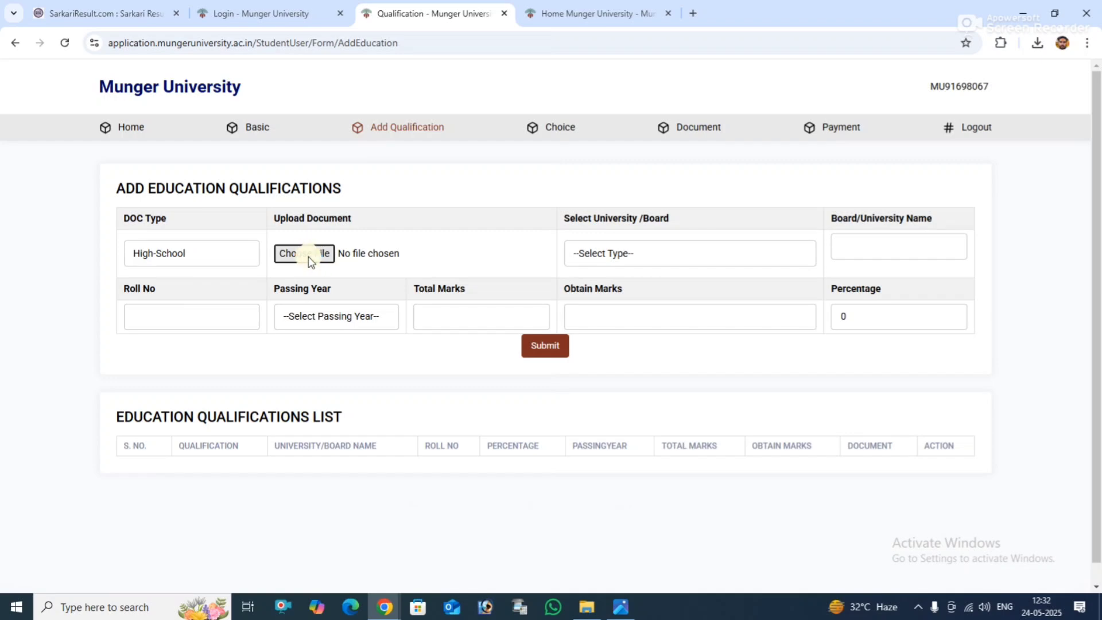
pyautogui.doubleClick(250, 113)
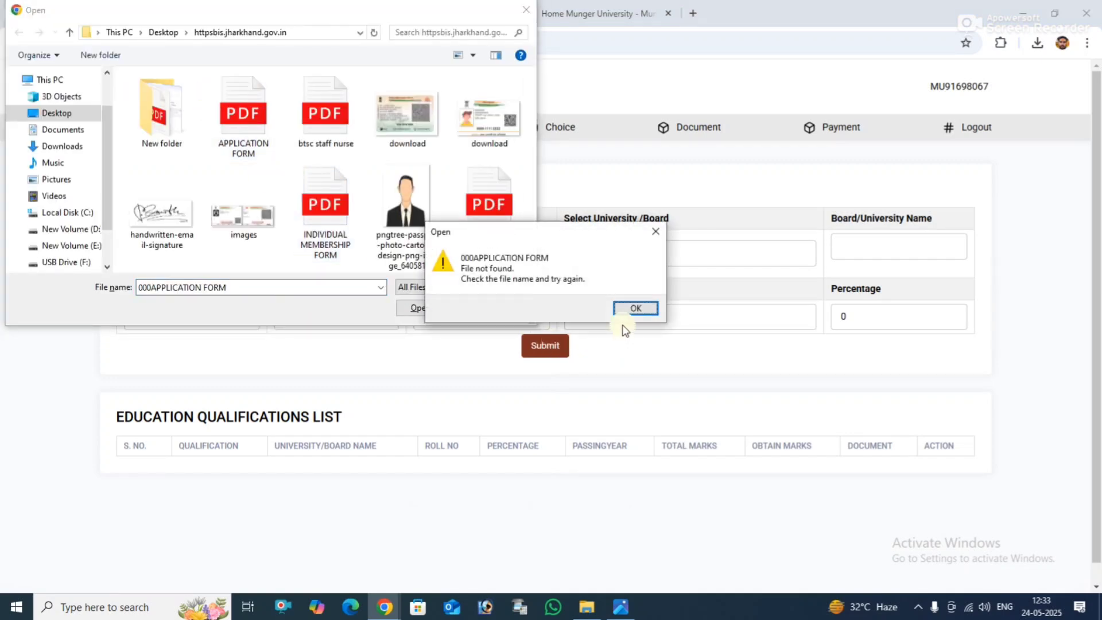
pyautogui.click(655, 231)
pyautogui.doubleClick(263, 112)
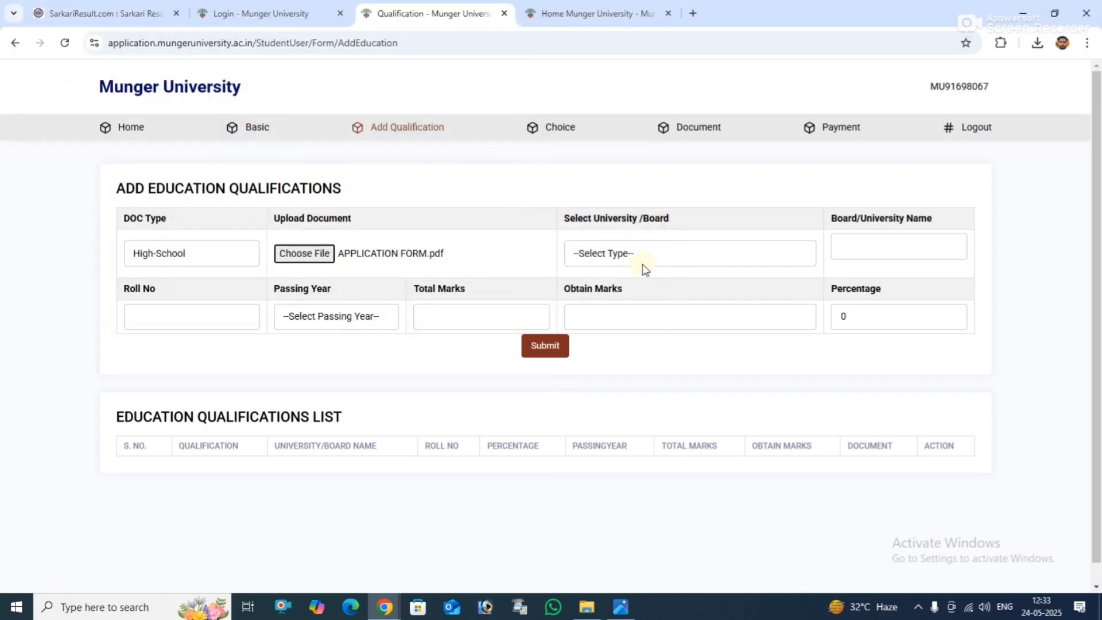
pyautogui.click(631, 253)
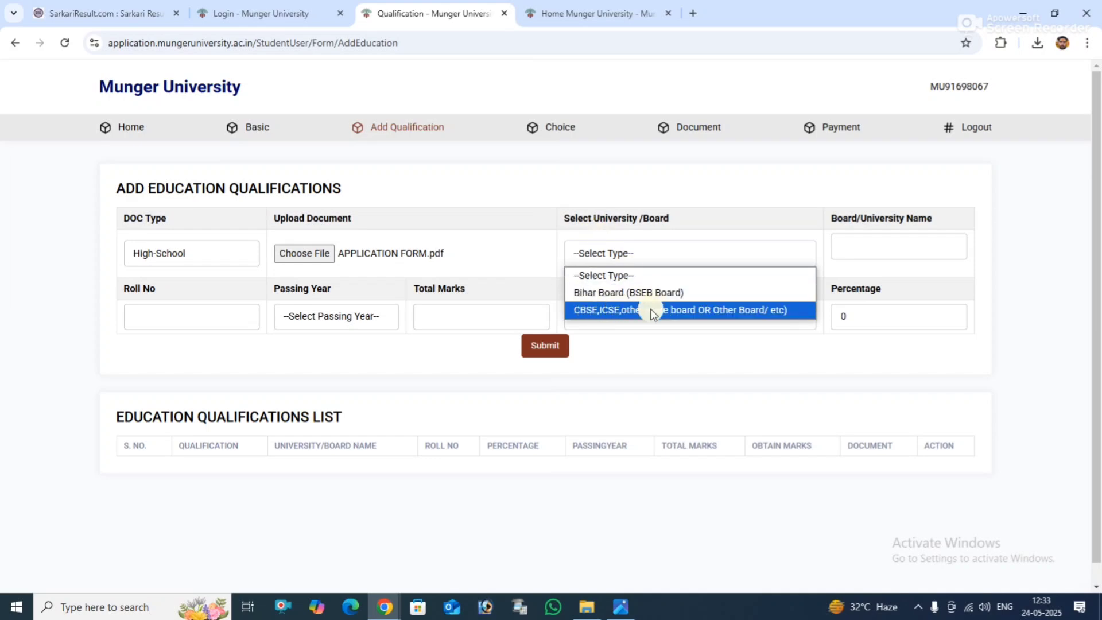
pyautogui.click(648, 292)
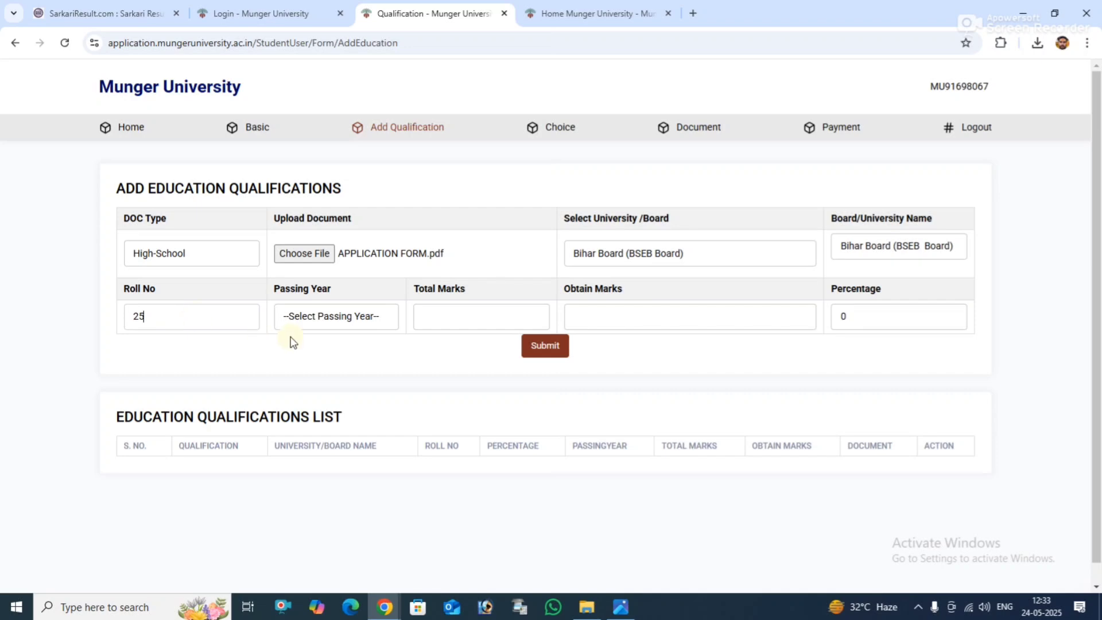
# - Enter the High-School roll number, passing year 2023, total marks 500 and obtained marks 340, and submit the qualification
pyautogui.click(322, 306)
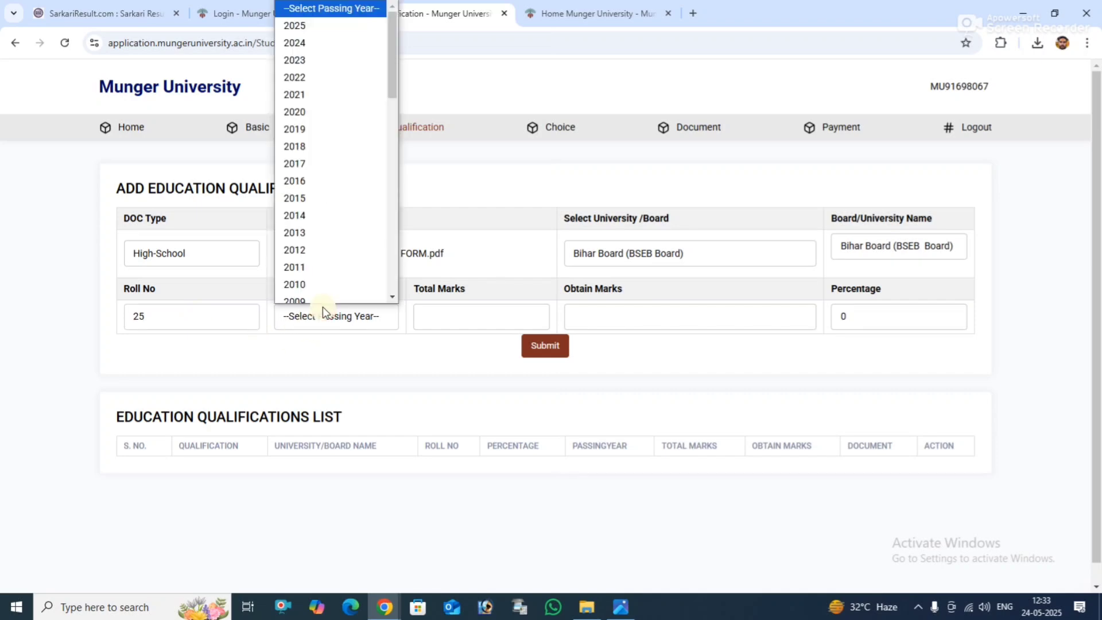
pyautogui.click(341, 52)
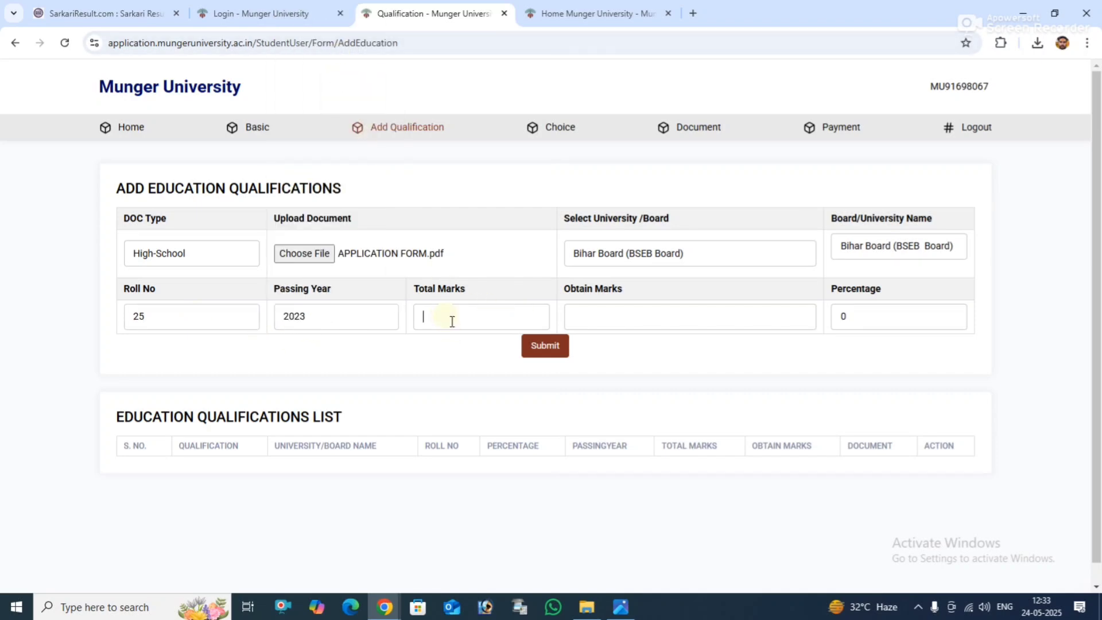
pyautogui.click(669, 318)
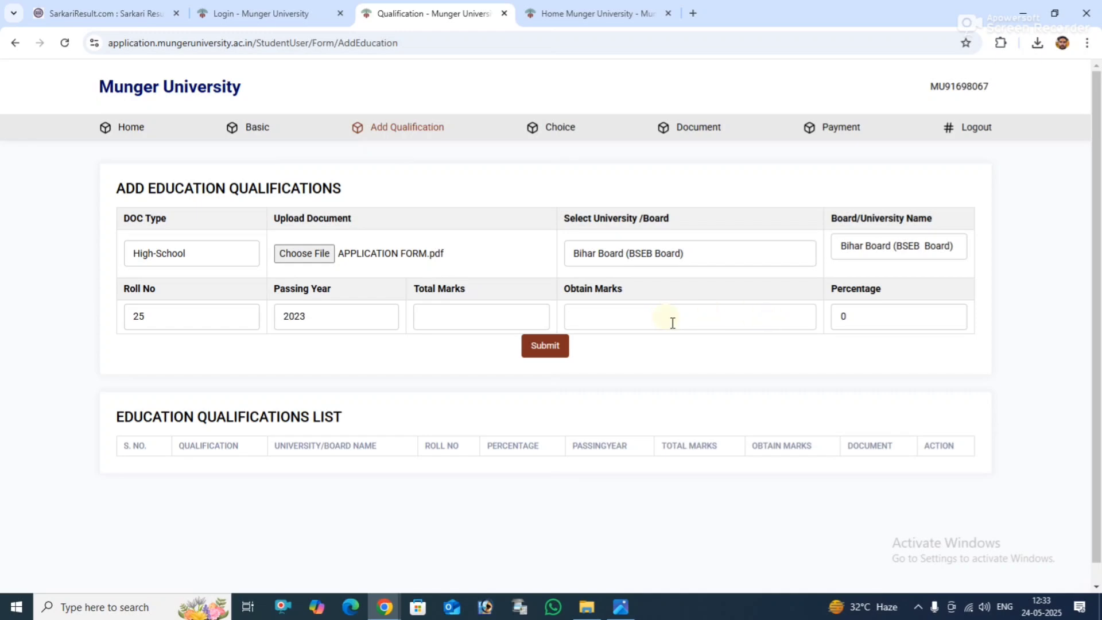
pyautogui.click(537, 350)
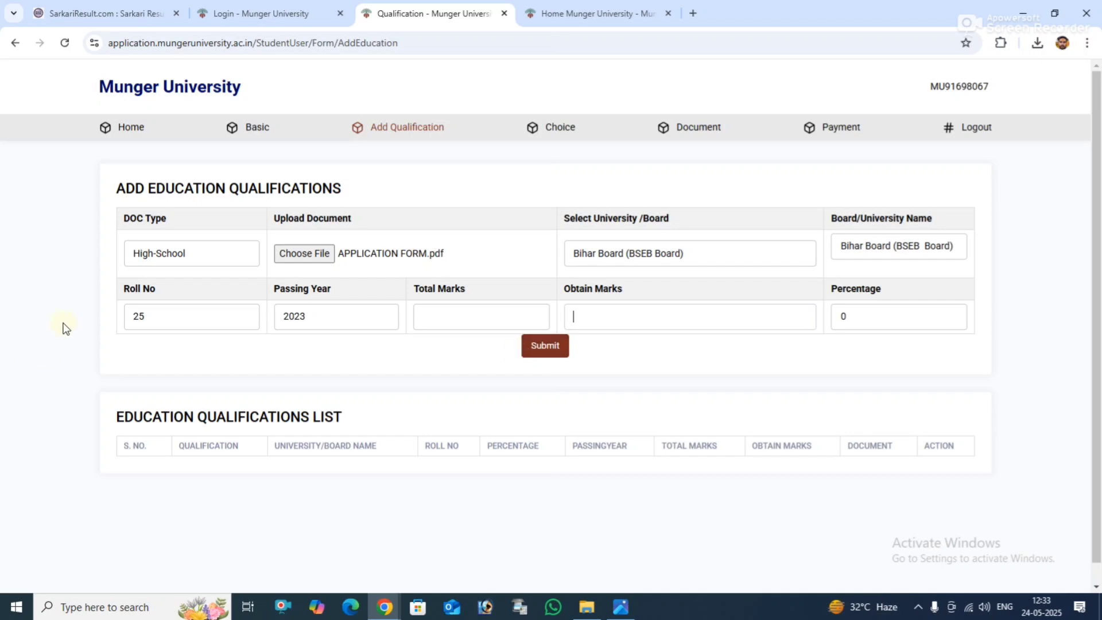
# - Start a second qualification with document type 12th- Art Stream and attach APPLICATION FORM.pdf to it
pyautogui.click(175, 257)
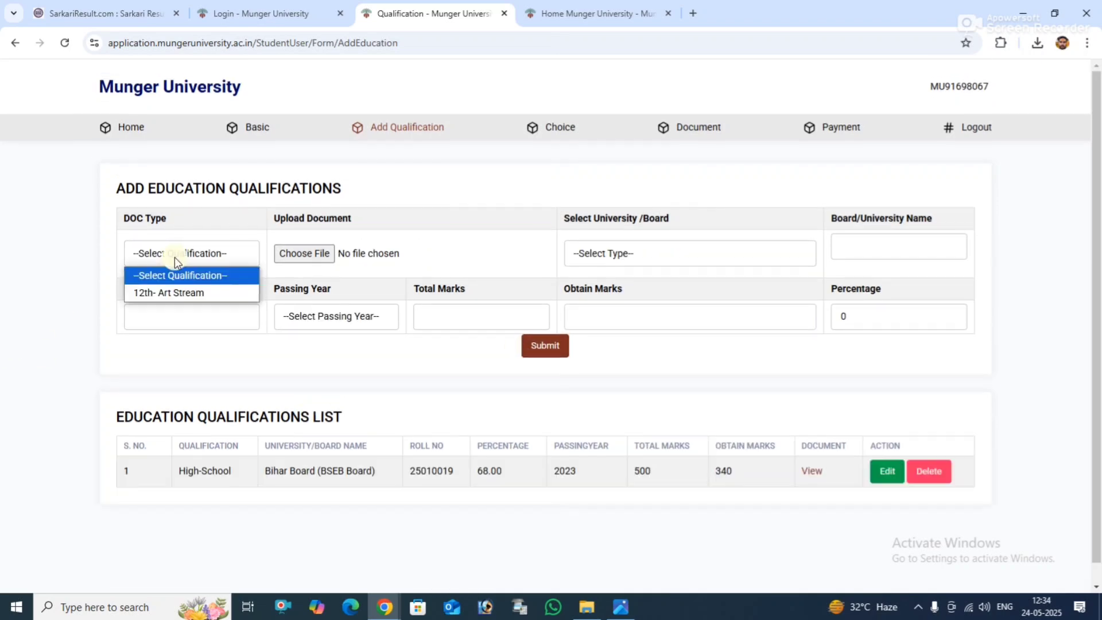
pyautogui.click(175, 293)
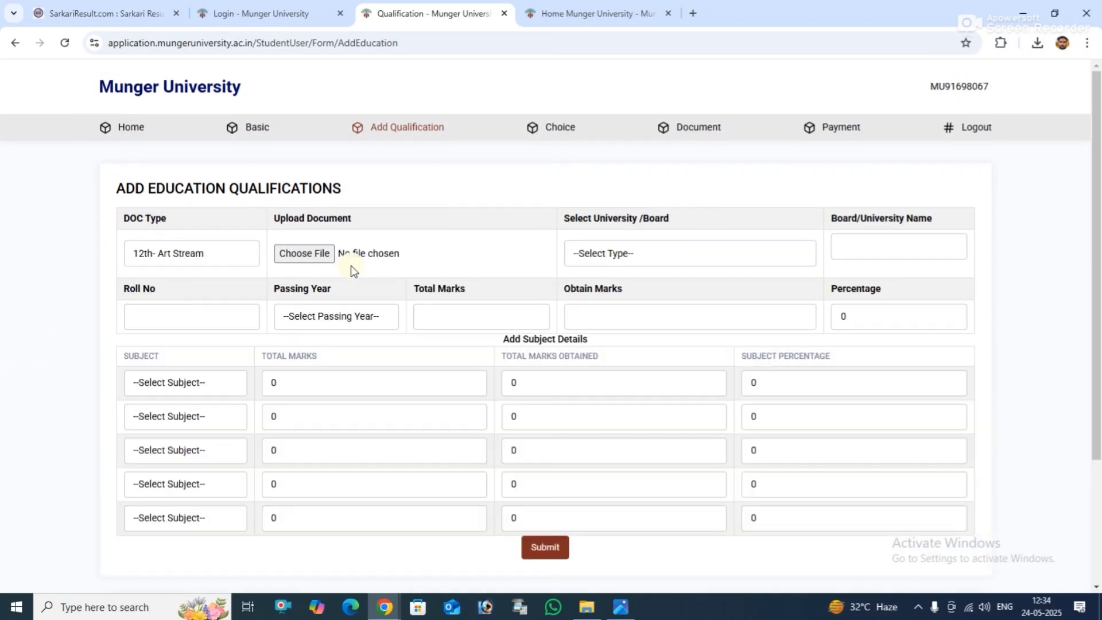
pyautogui.click(311, 255)
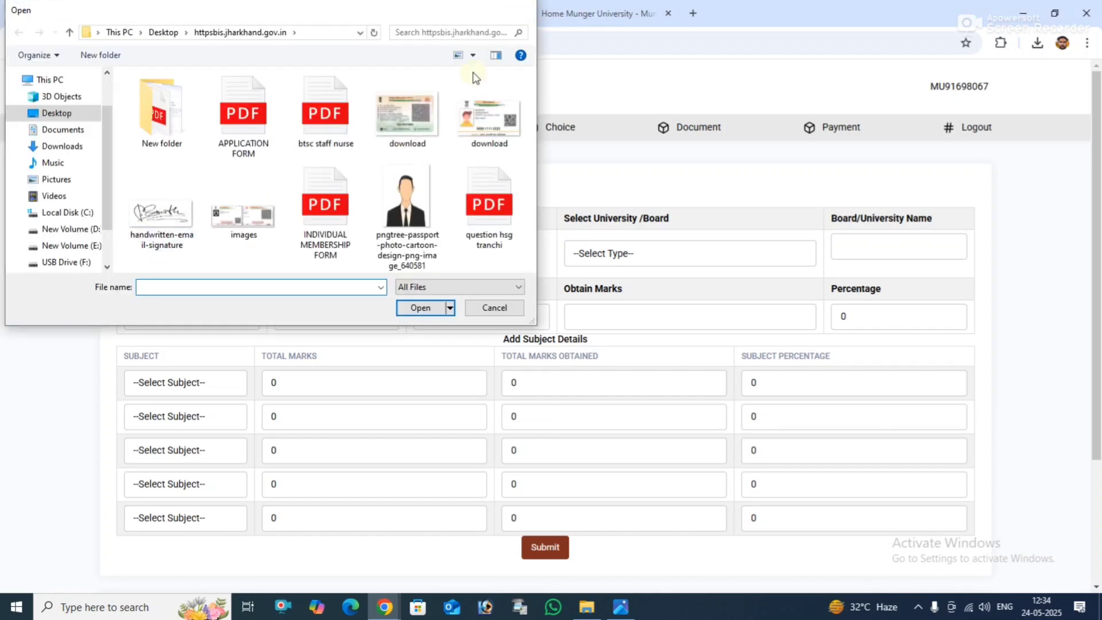
pyautogui.click(525, 10)
pyautogui.click(184, 255)
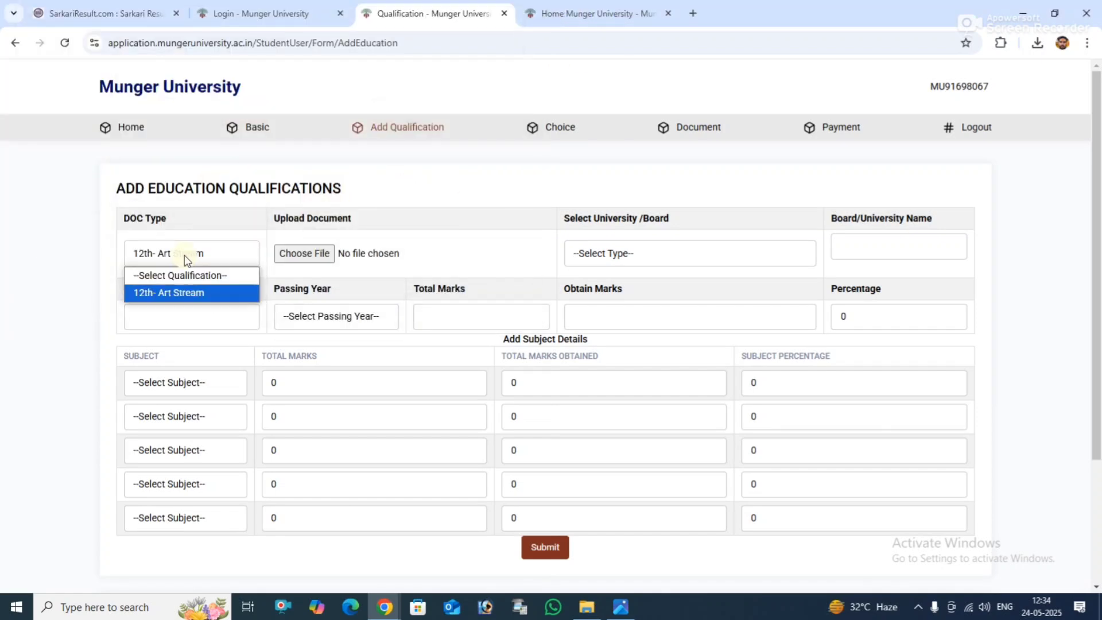
pyautogui.click(200, 294)
pyautogui.click(323, 253)
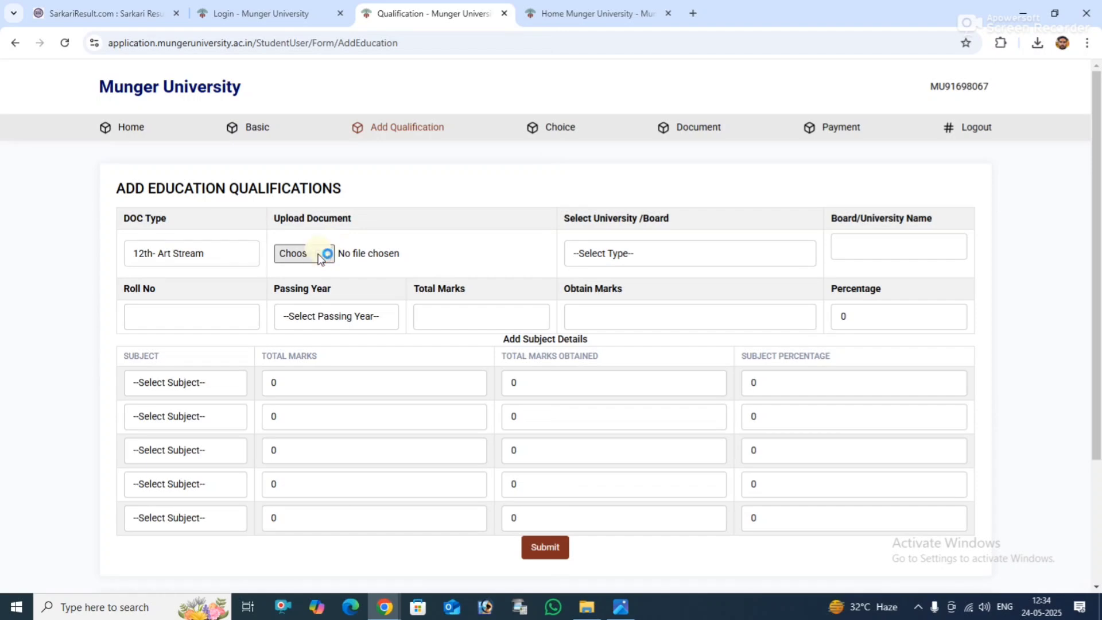
pyautogui.doubleClick(238, 125)
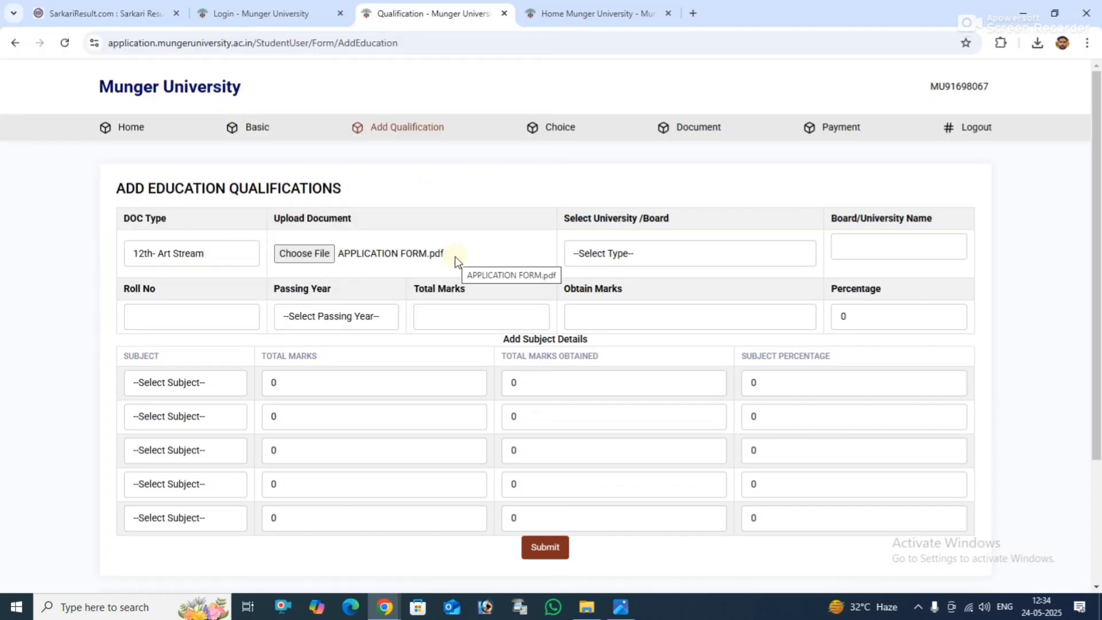
# - Set the 12th board to Bihar Board (BSEB Board) and inspect the roll number, passing year and total marks fields without filling them
pyautogui.click(639, 257)
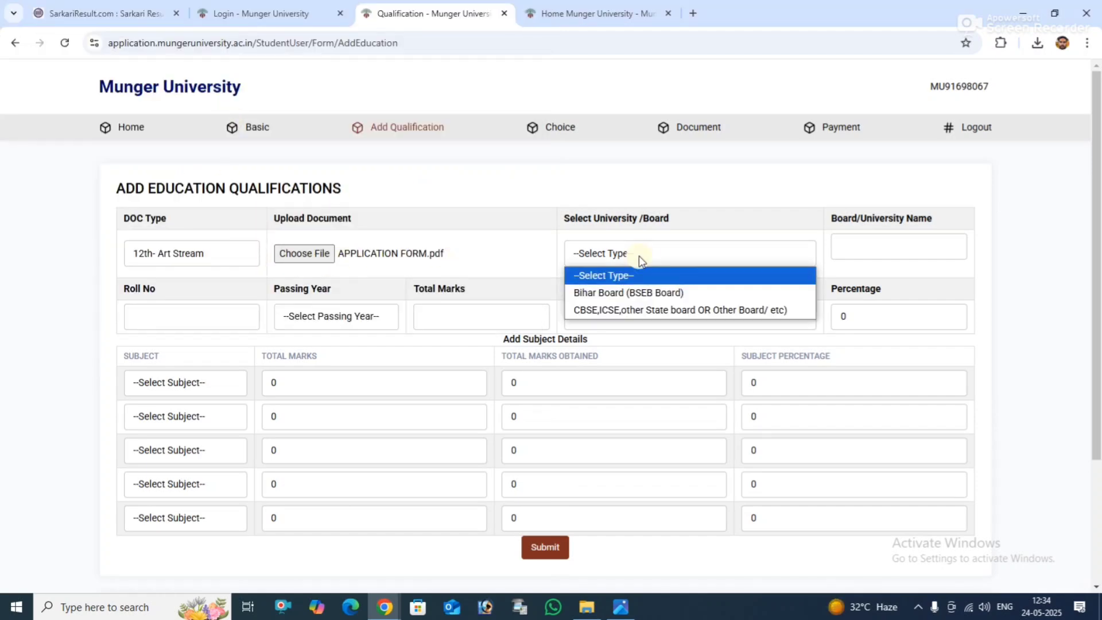
pyautogui.click(639, 293)
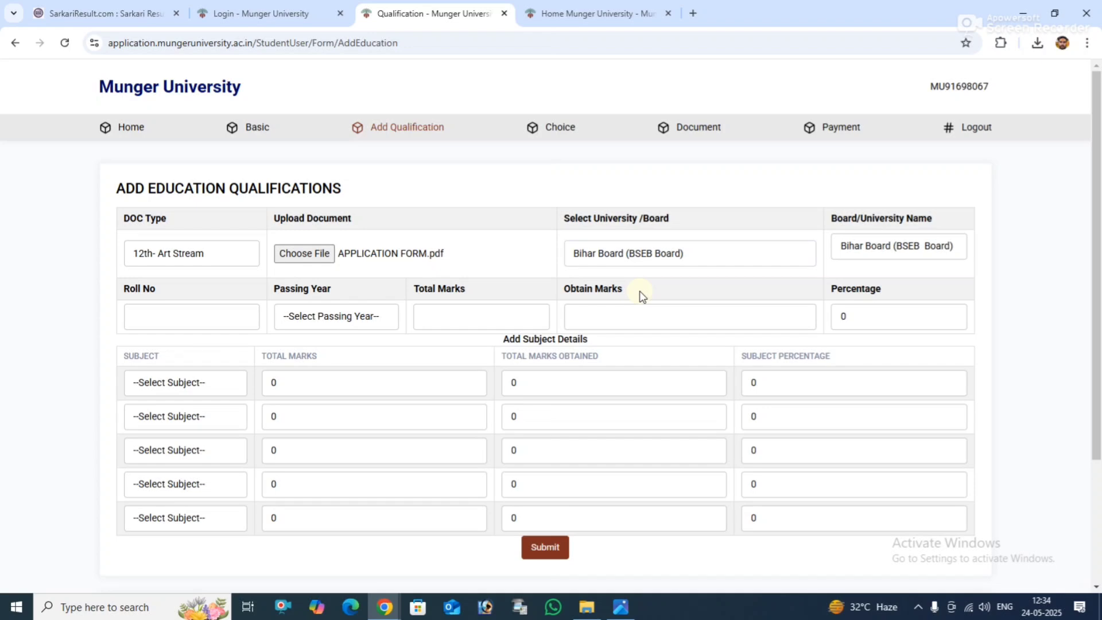
pyautogui.click(142, 320)
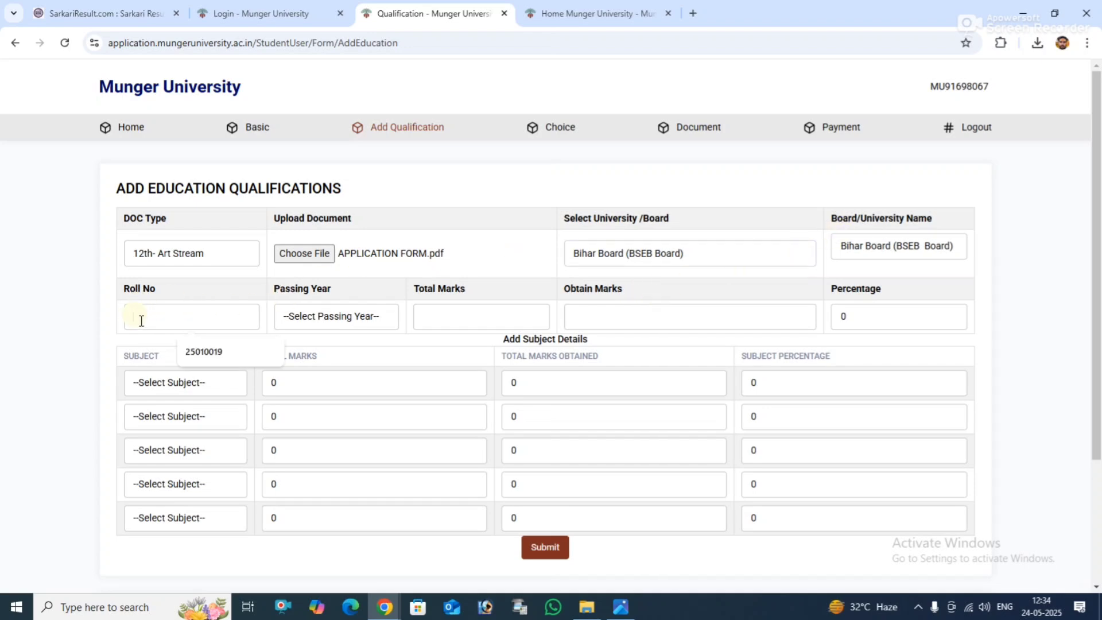
pyautogui.click(316, 315)
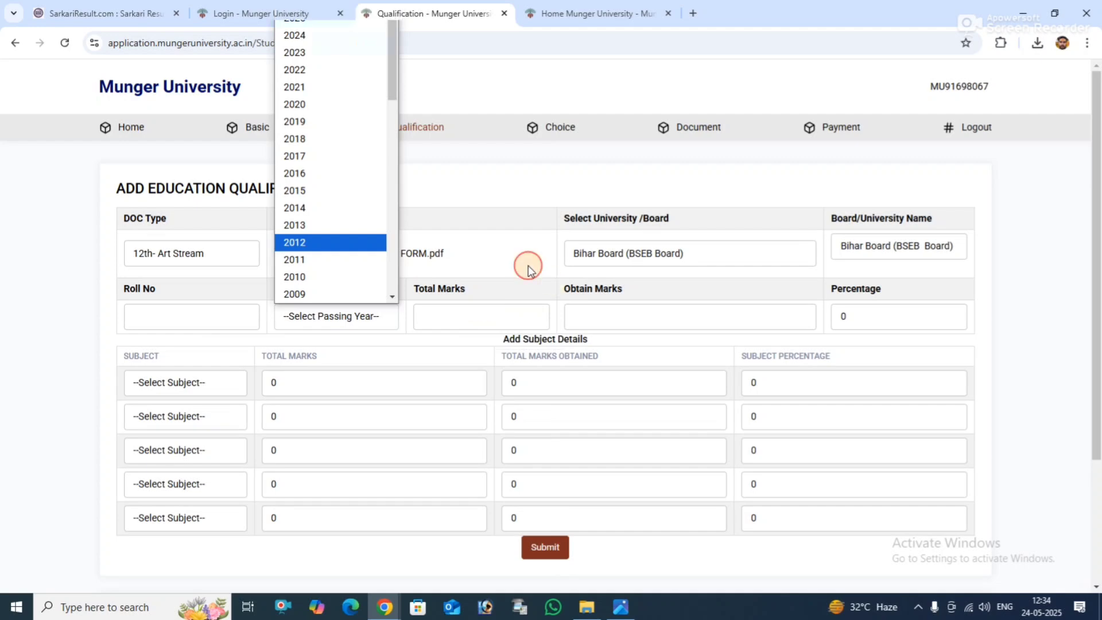
pyautogui.click(491, 315)
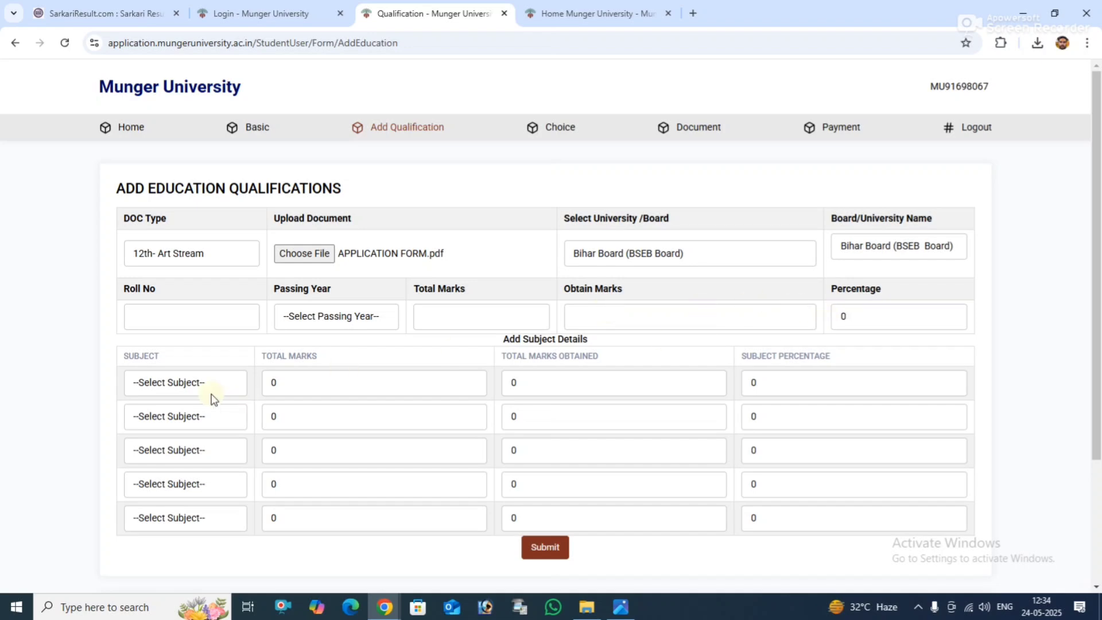
# - Add English as the first 12th subject with total marks 100 and obtained marks 68
pyautogui.click(177, 383)
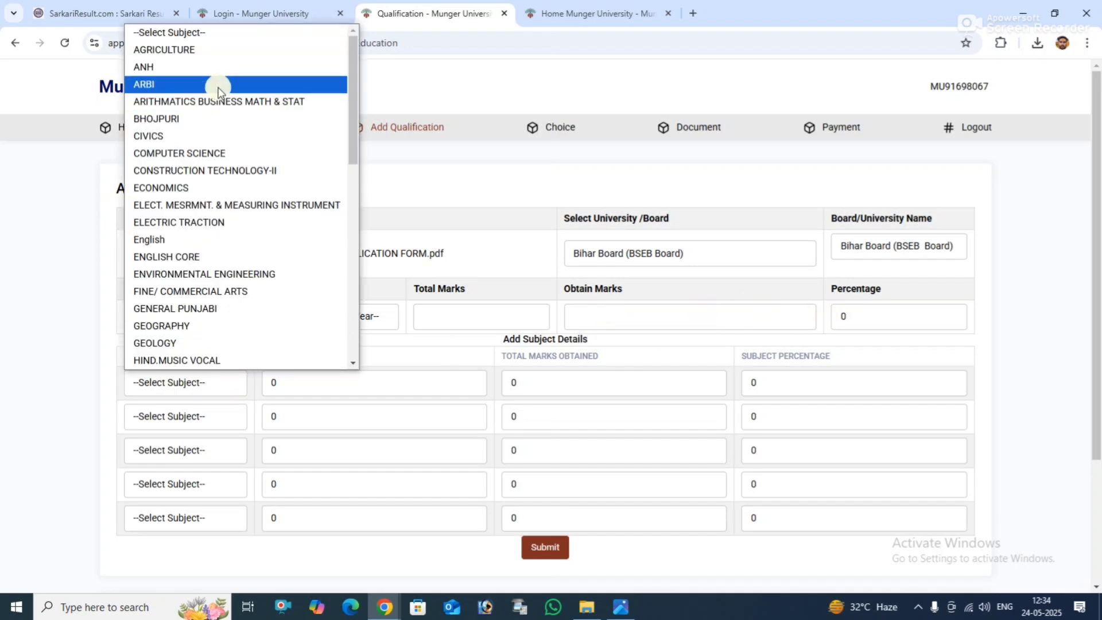
pyautogui.click(202, 240)
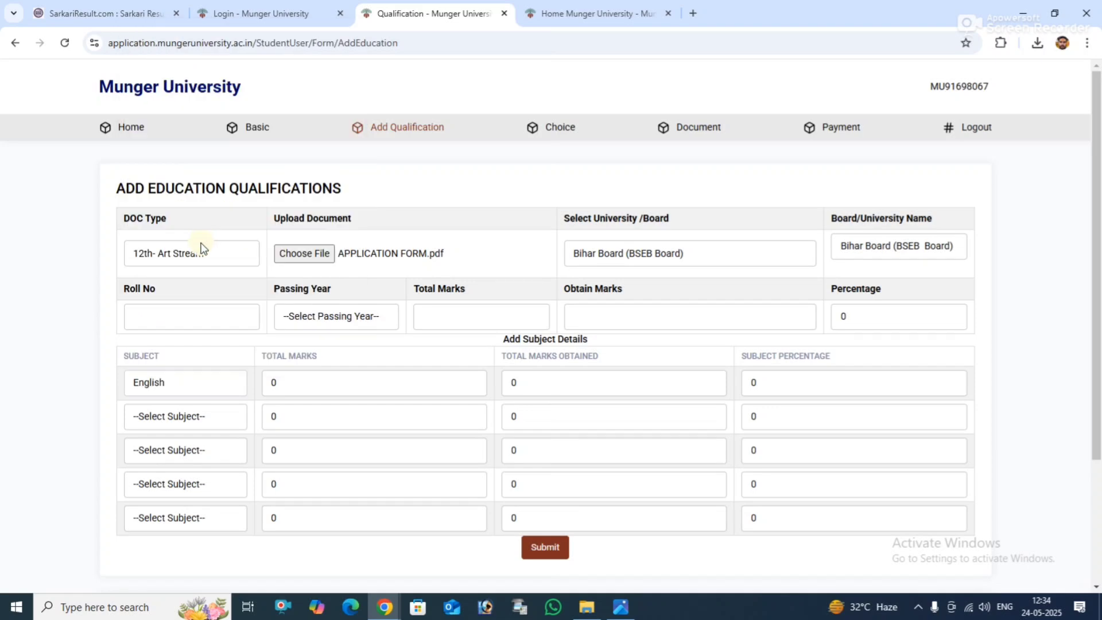
pyautogui.click(316, 383)
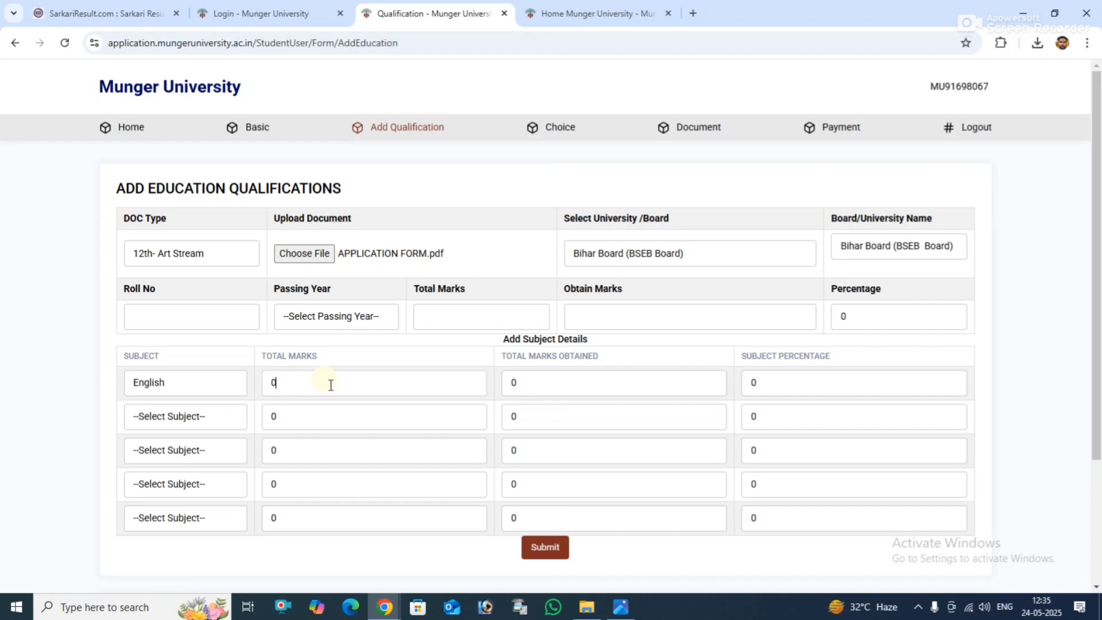
pyautogui.press('BackSpace')
pyautogui.write('100')
# - Choose Hindi as the second subject in the 12th subject details
pyautogui.click(199, 416)
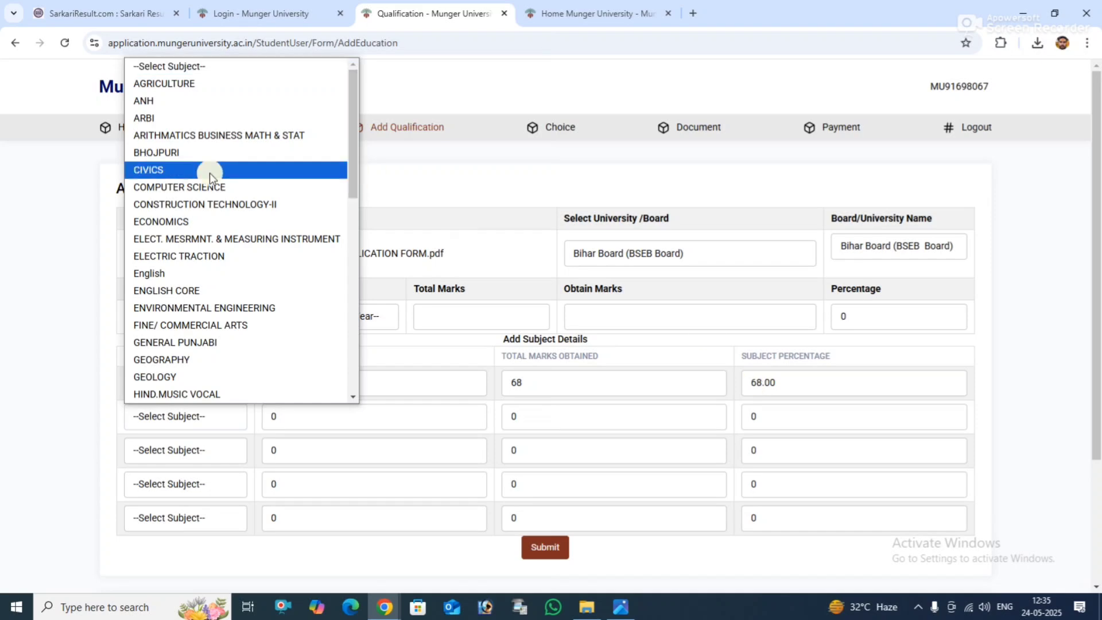
pyautogui.scroll(-5, 176, 355)
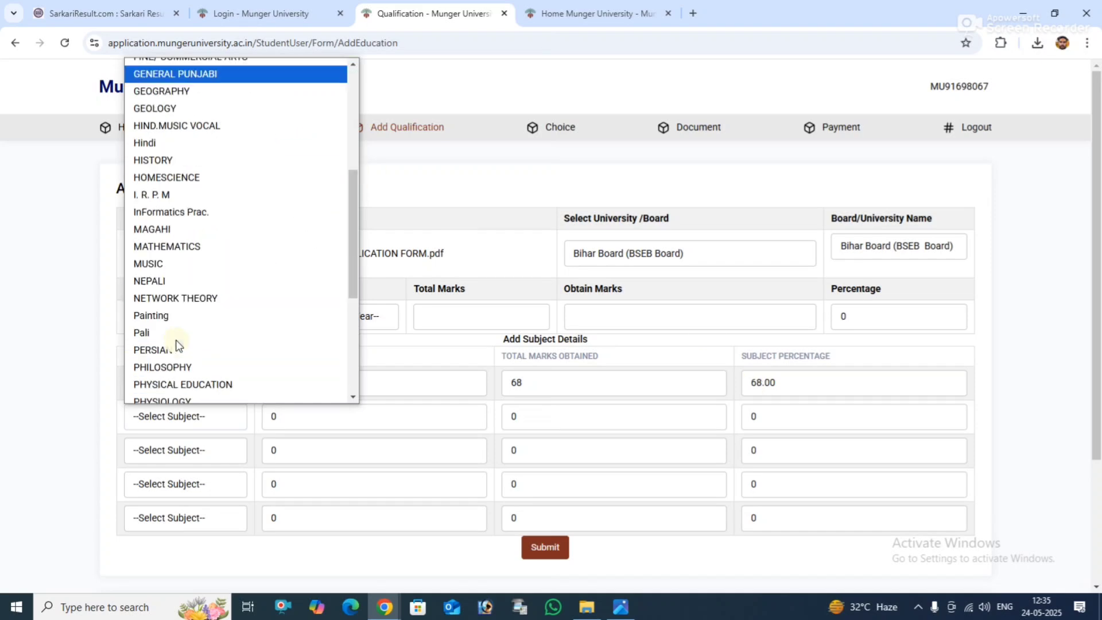
pyautogui.click(209, 135)
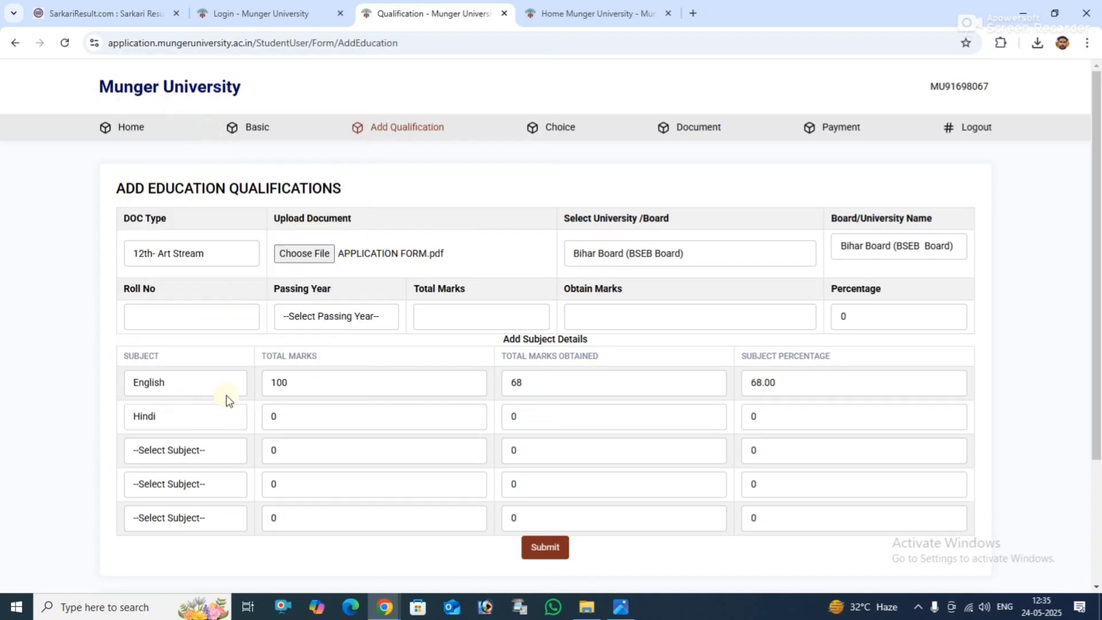
# - Choose POLITICAL SCIENCE as the third subject in the 12th subject details
pyautogui.click(188, 451)
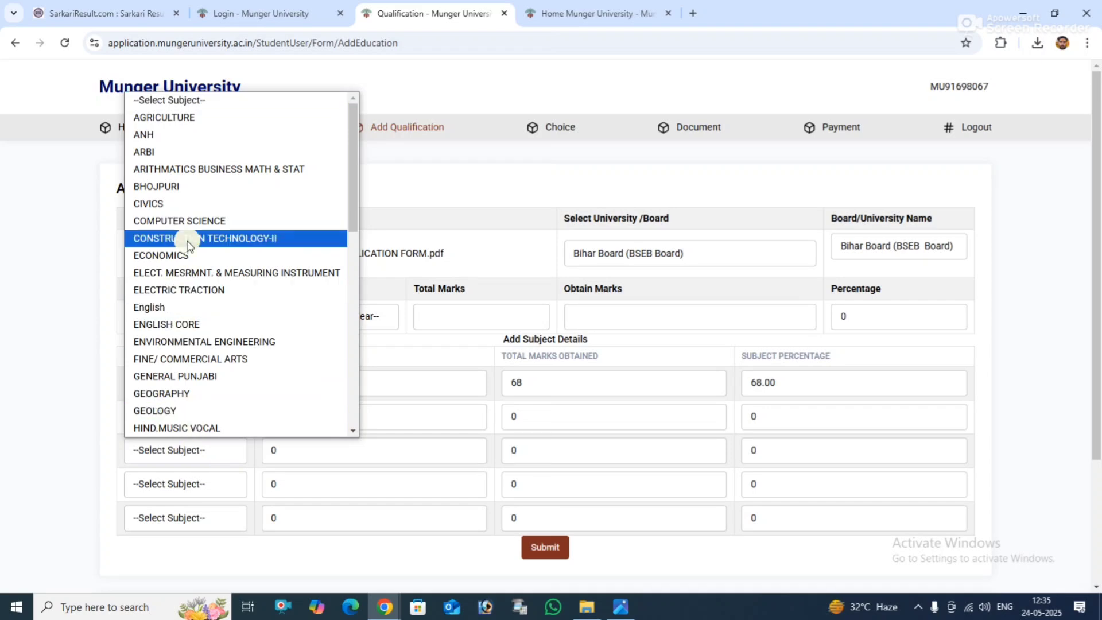
pyautogui.scroll(-2, 172, 405)
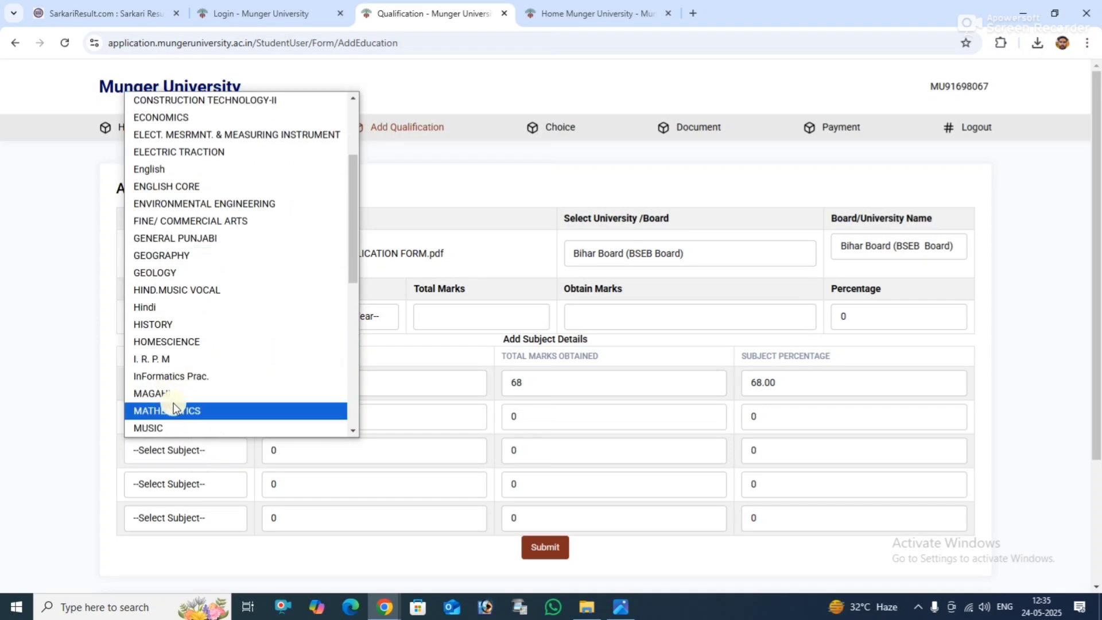
pyautogui.scroll(-2, 172, 410)
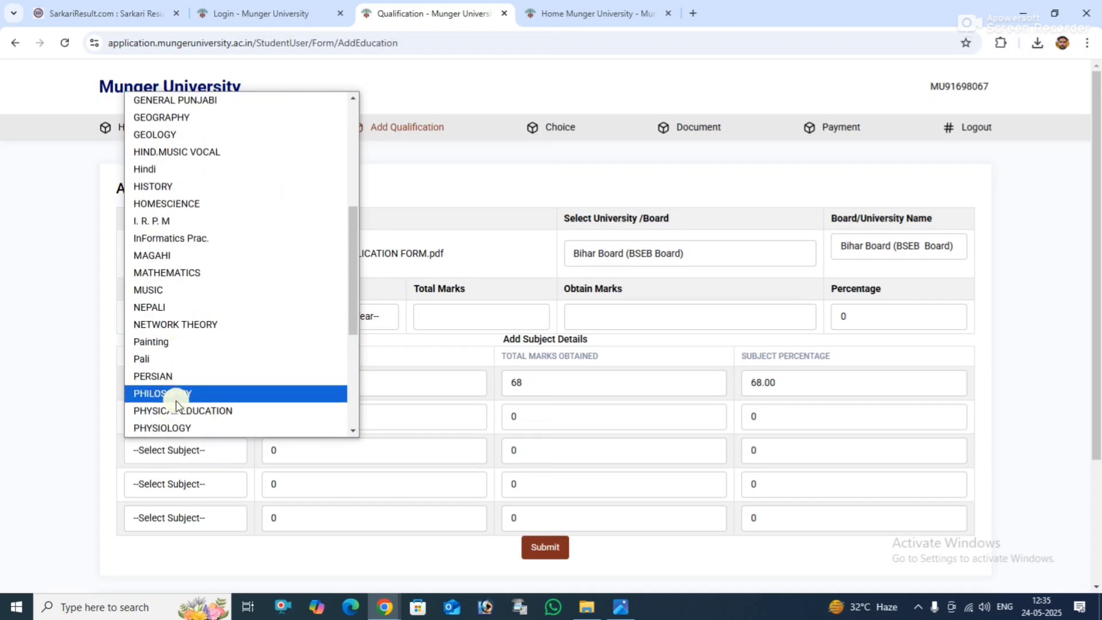
pyautogui.scroll(-2, 174, 405)
pyautogui.scroll(-2, 176, 401)
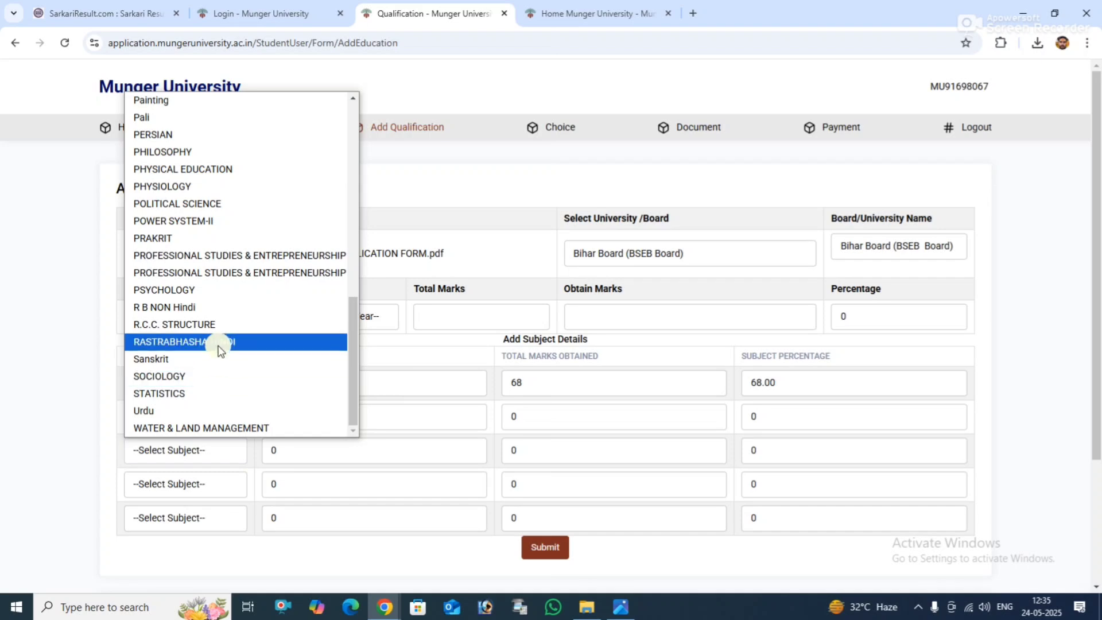
pyautogui.click(229, 203)
# - Choose HISTORY as the fourth subject in the 12th subject details
pyautogui.click(171, 485)
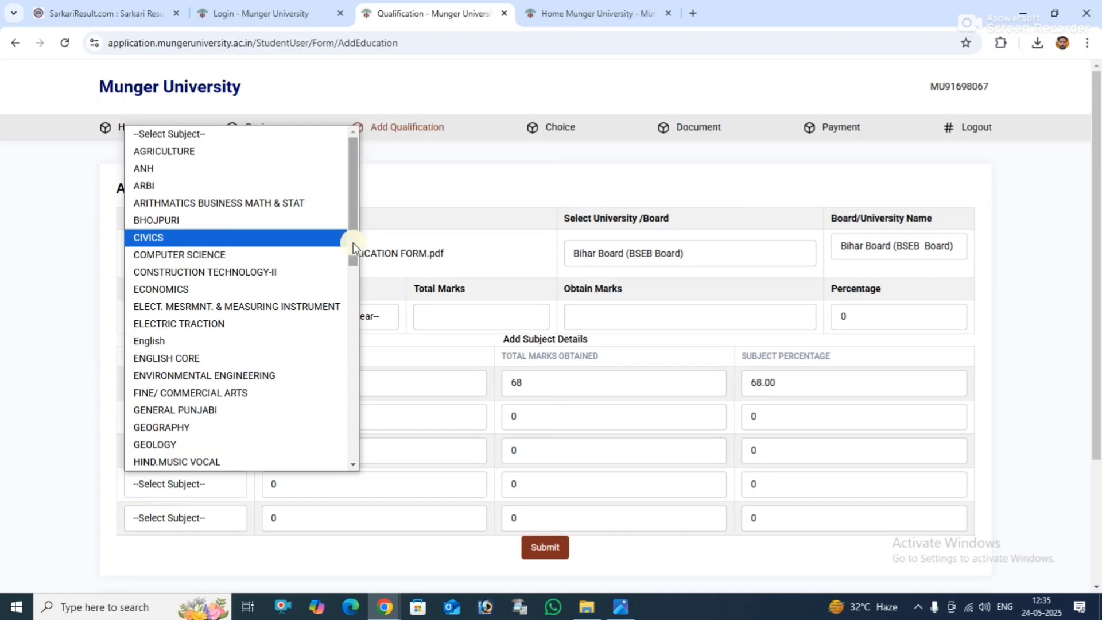
pyautogui.moveTo(351, 241); pyautogui.dragTo(345, 303)
pyautogui.click(184, 342)
pyautogui.click(183, 480)
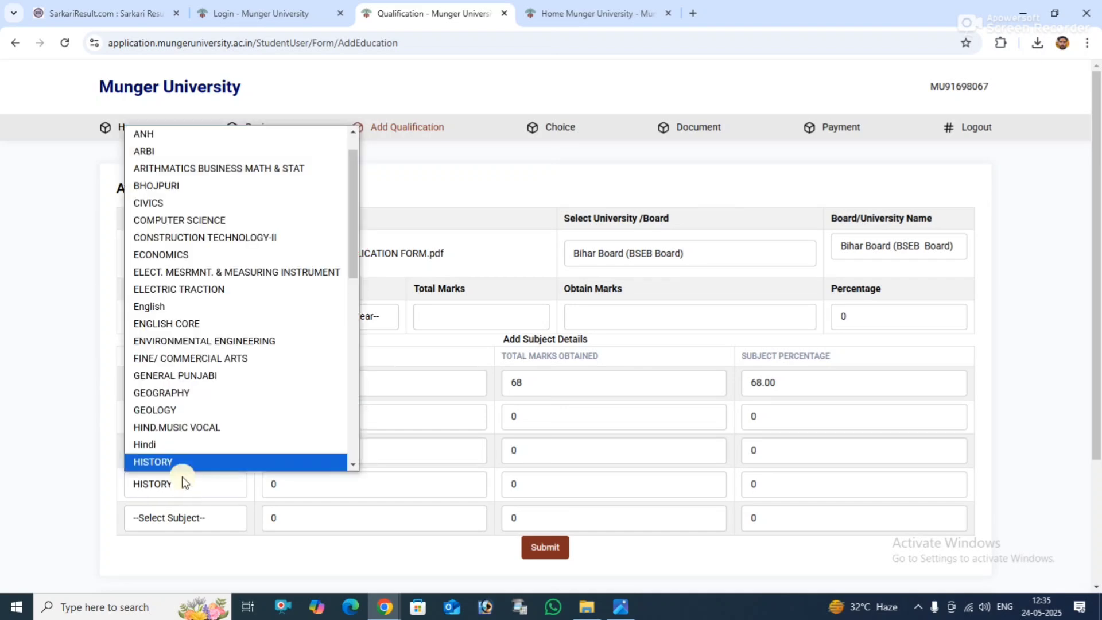
pyautogui.click(181, 477)
# - Choose GEOLOGY as the fifth subject in the 12th subject details
pyautogui.click(185, 516)
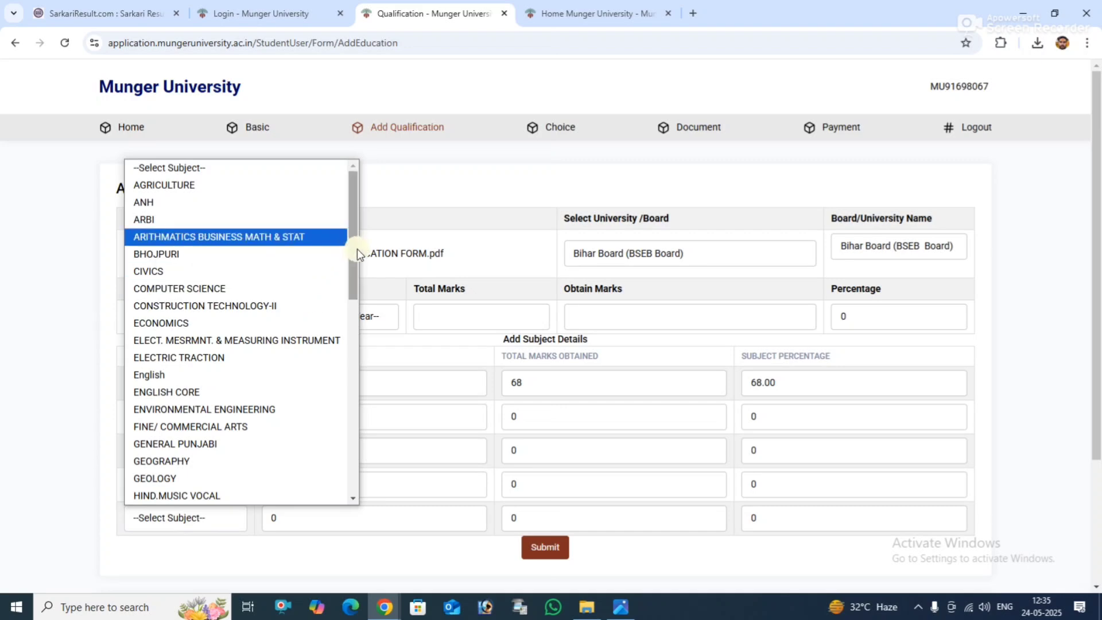
pyautogui.moveTo(354, 249); pyautogui.dragTo(350, 287)
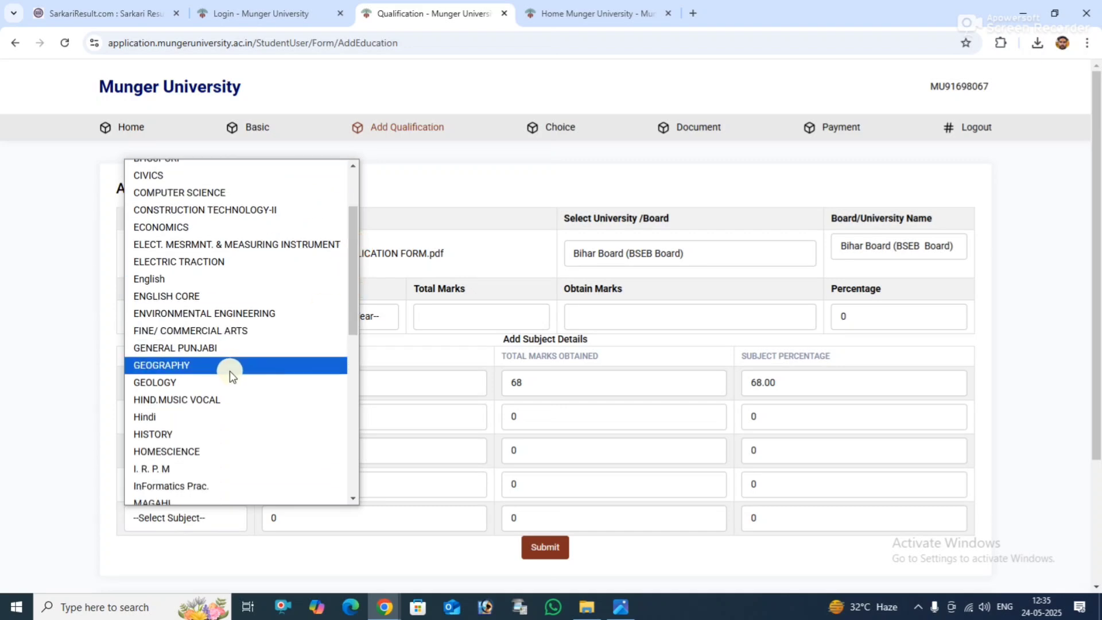
pyautogui.click(227, 383)
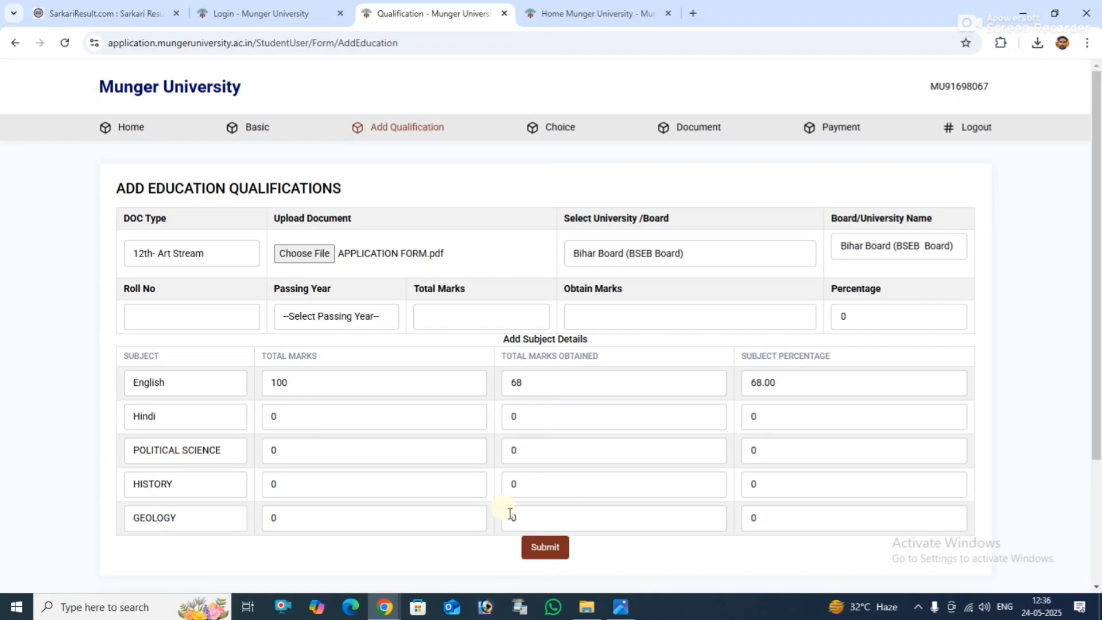
# - Check the High-School entry in the education qualifications list and open the Choice section
pyautogui.scroll(-3, 510, 513)
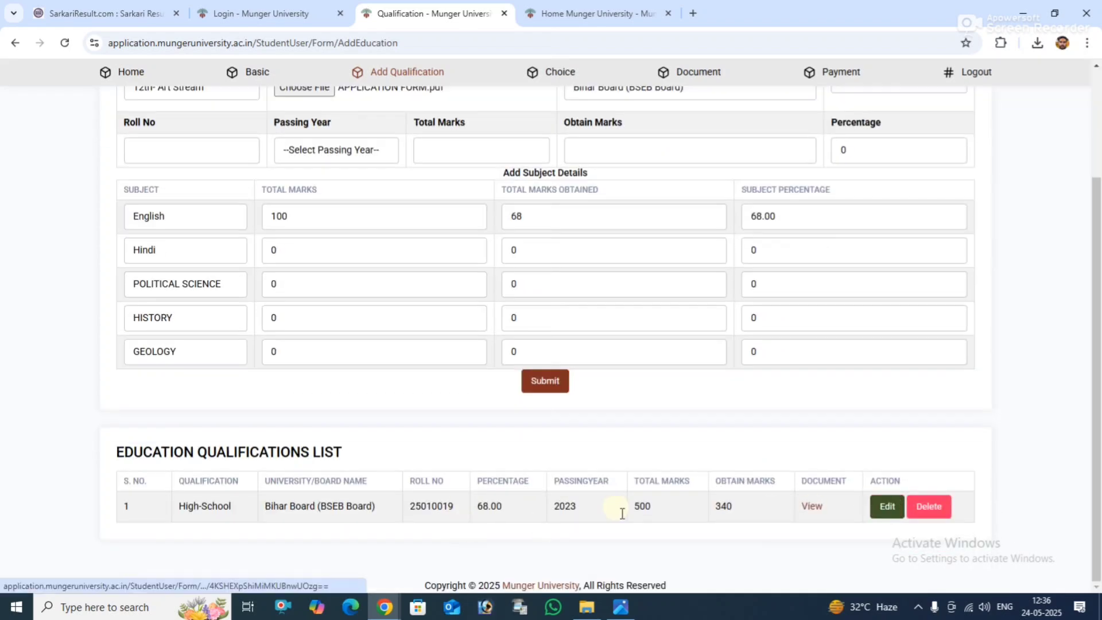
pyautogui.click(888, 509)
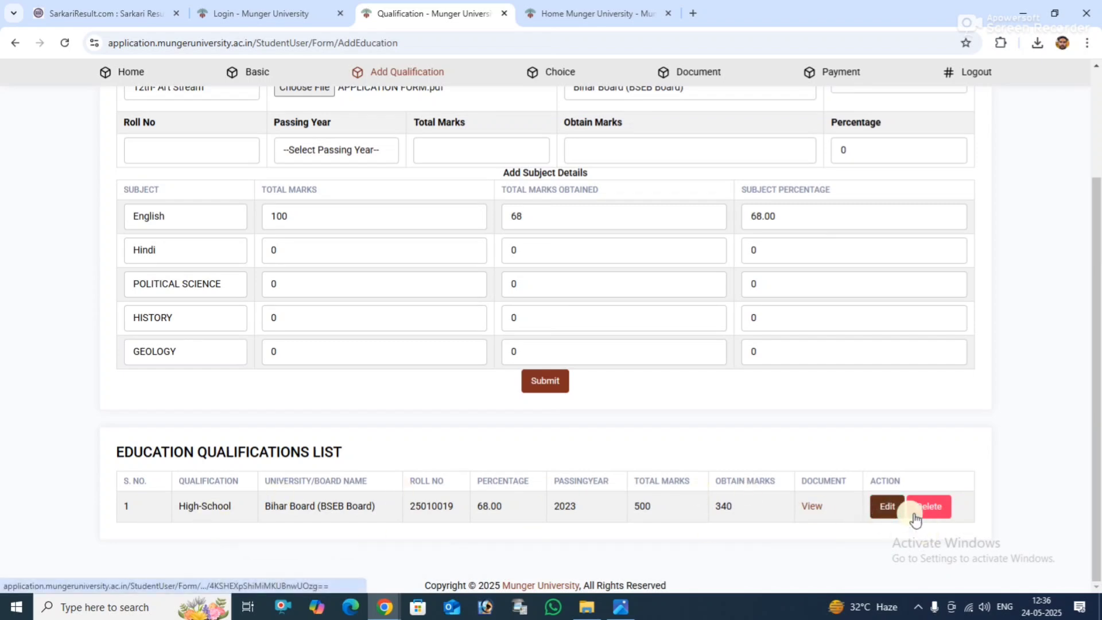
pyautogui.scroll(3, 494, 449)
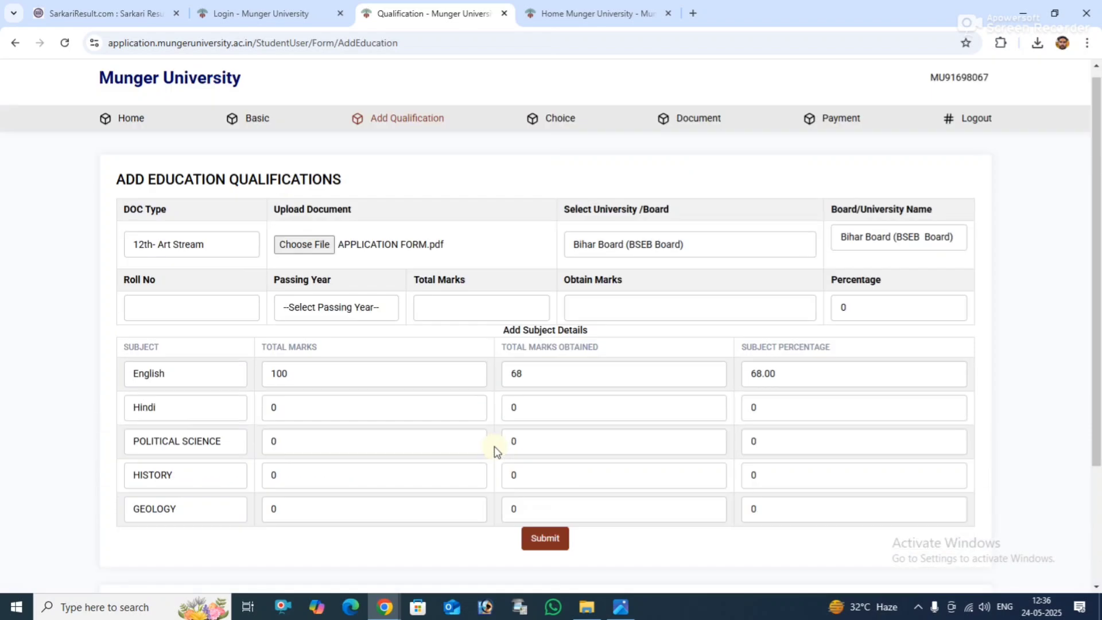
pyautogui.click(555, 129)
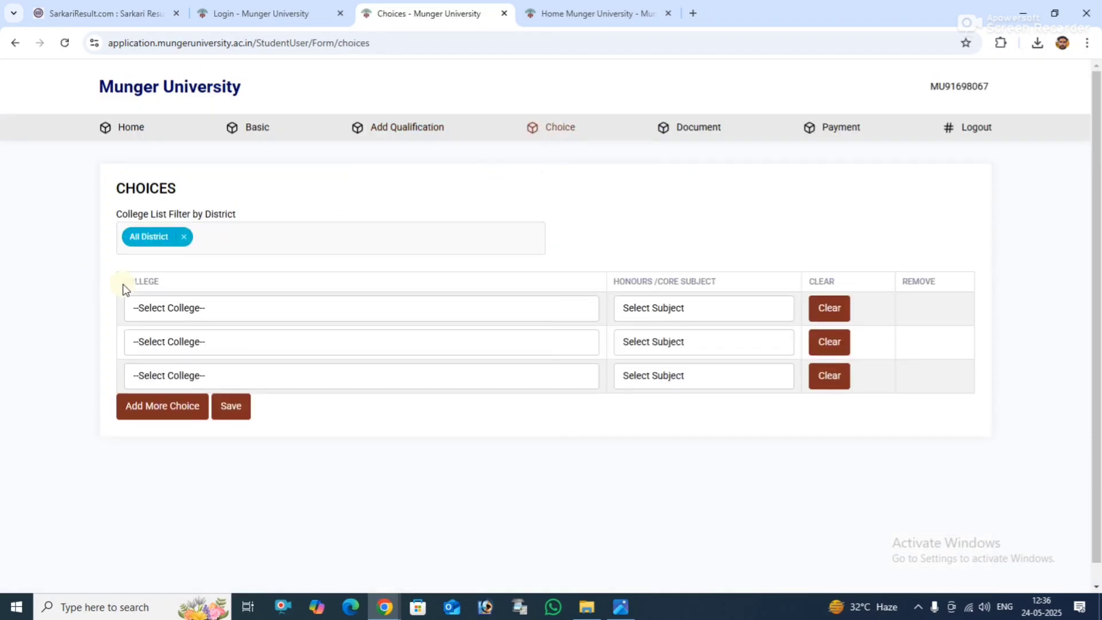
# - Add Jamui to the college list's district filter and remove it again, leaving All District selected
pyautogui.click(148, 241)
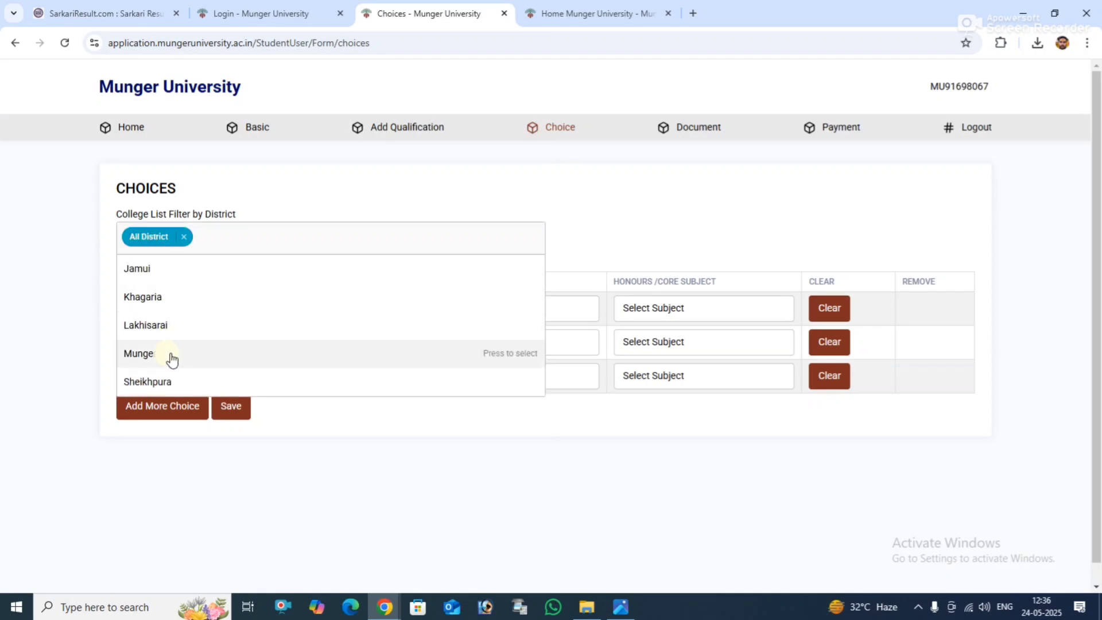
pyautogui.click(141, 269)
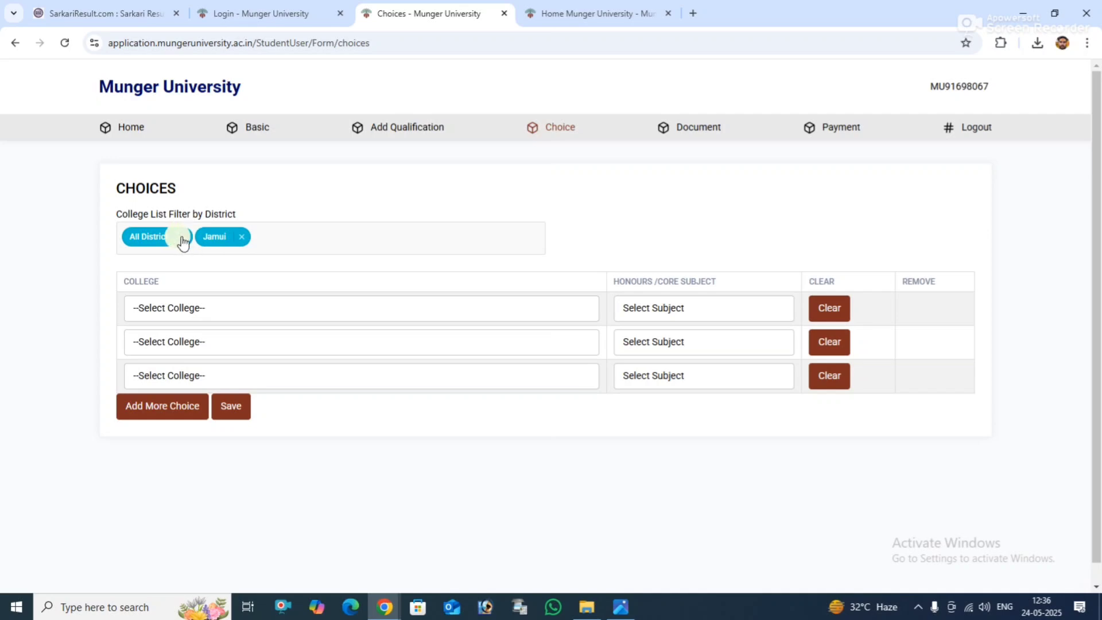
pyautogui.click(241, 238)
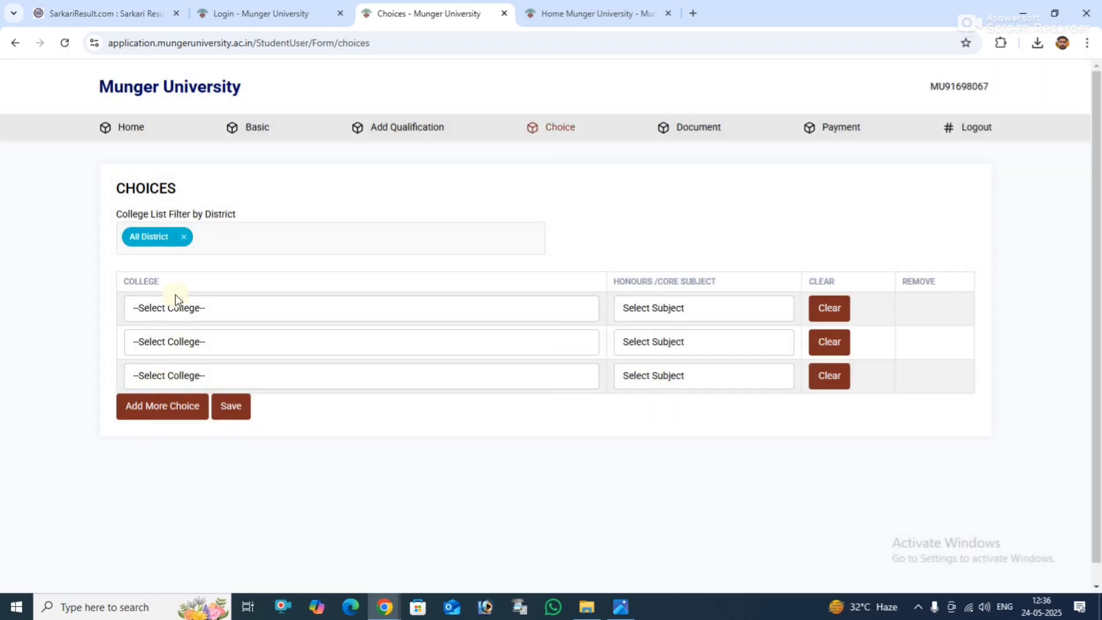
# - Set the first choice to K.K.M. College, Jamui with HINDI as the honours/core subject
pyautogui.click(178, 309)
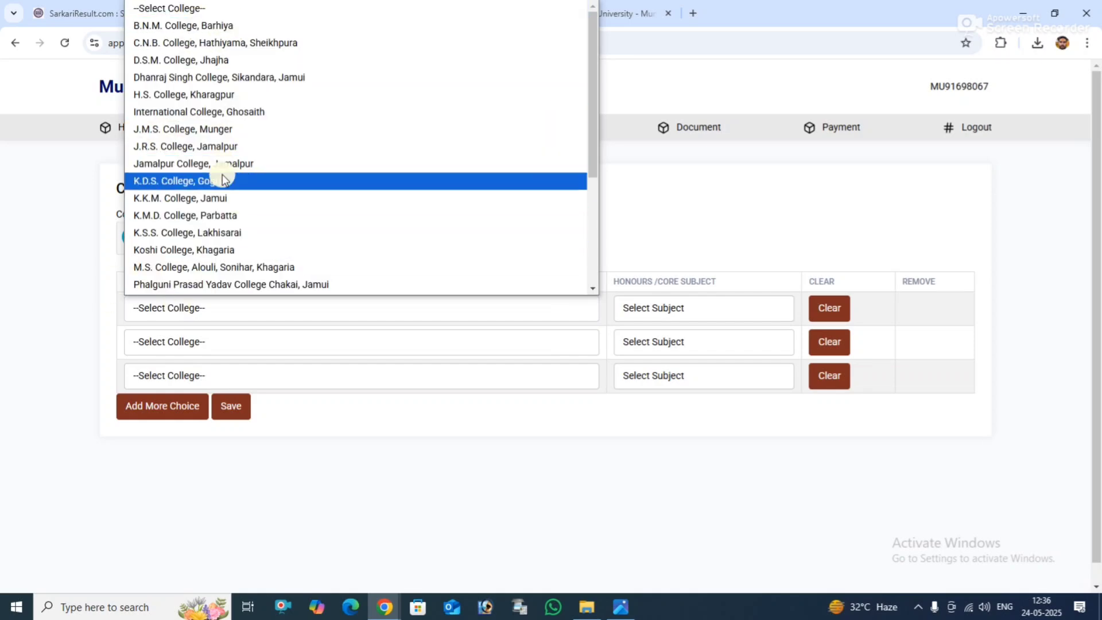
pyautogui.click(208, 196)
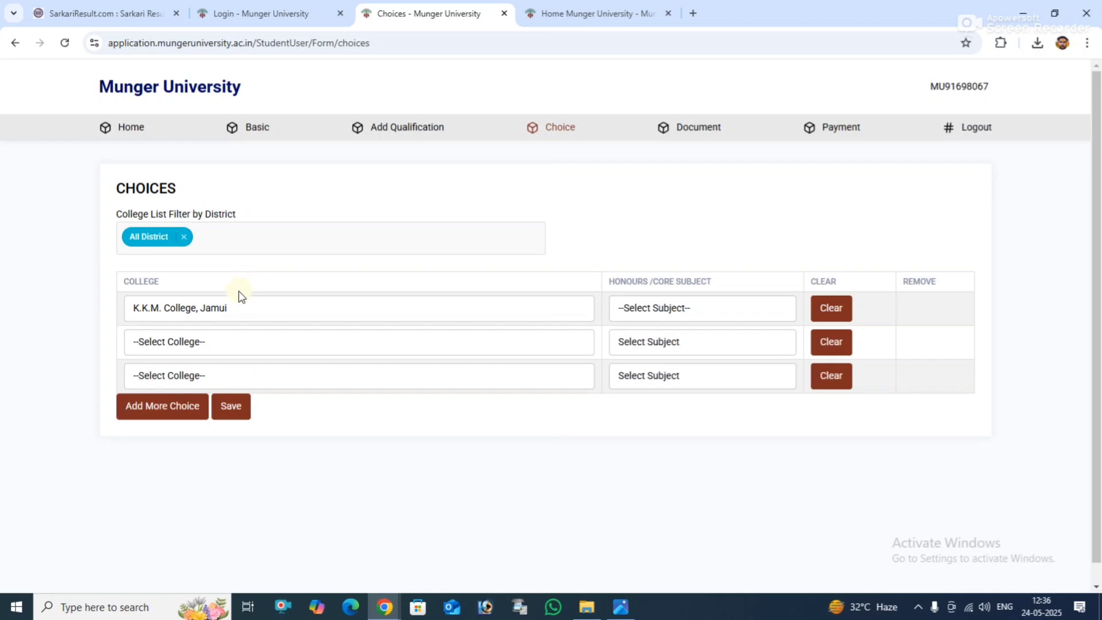
pyautogui.click(666, 313)
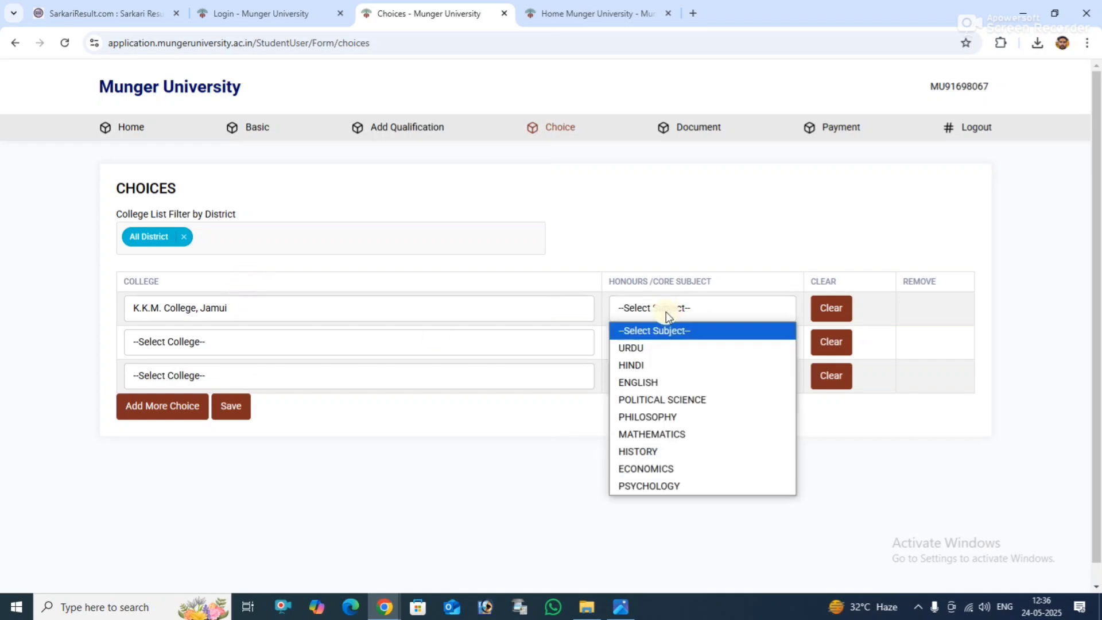
pyautogui.click(652, 364)
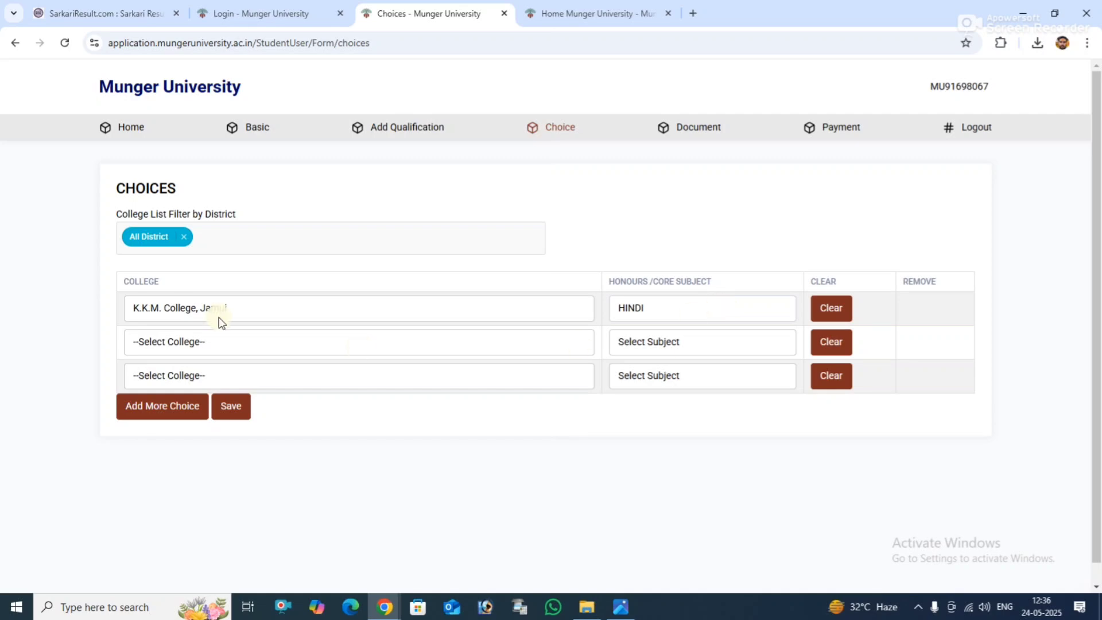
# - Set the second choice to D.S.M. College, Jhajha with POLITICAL SCIENCE as the honours/core subject
pyautogui.click(189, 351)
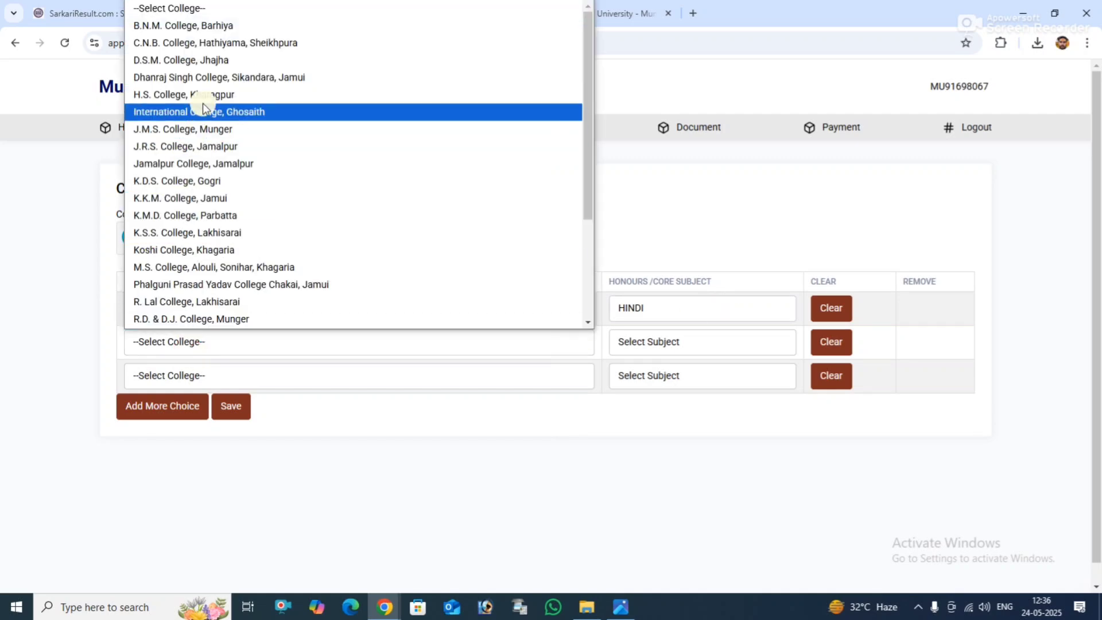
pyautogui.click(196, 60)
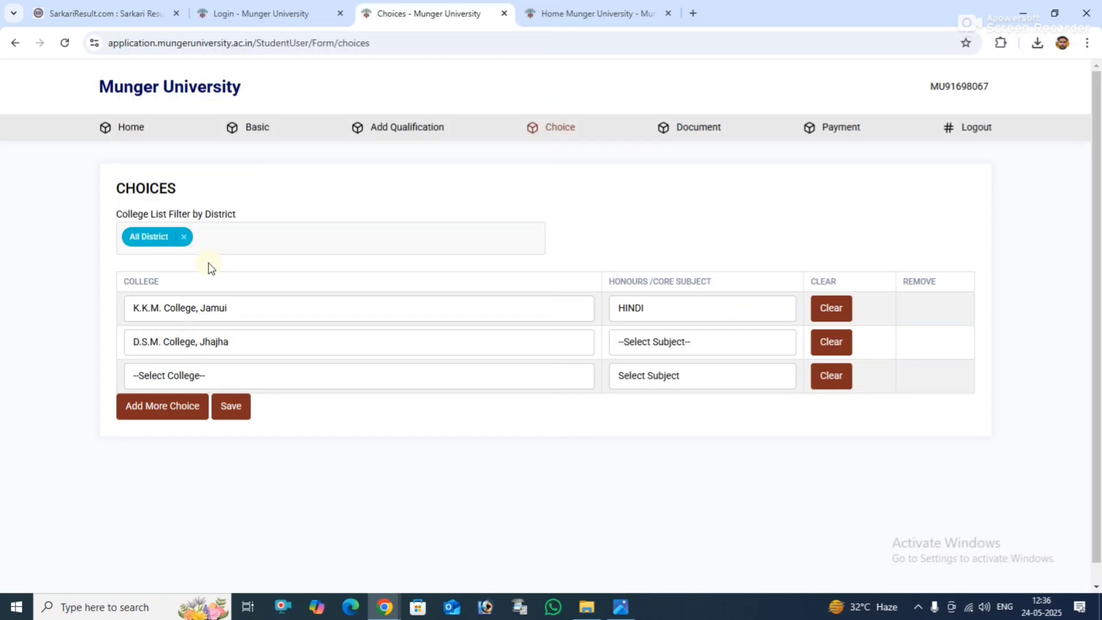
pyautogui.click(652, 342)
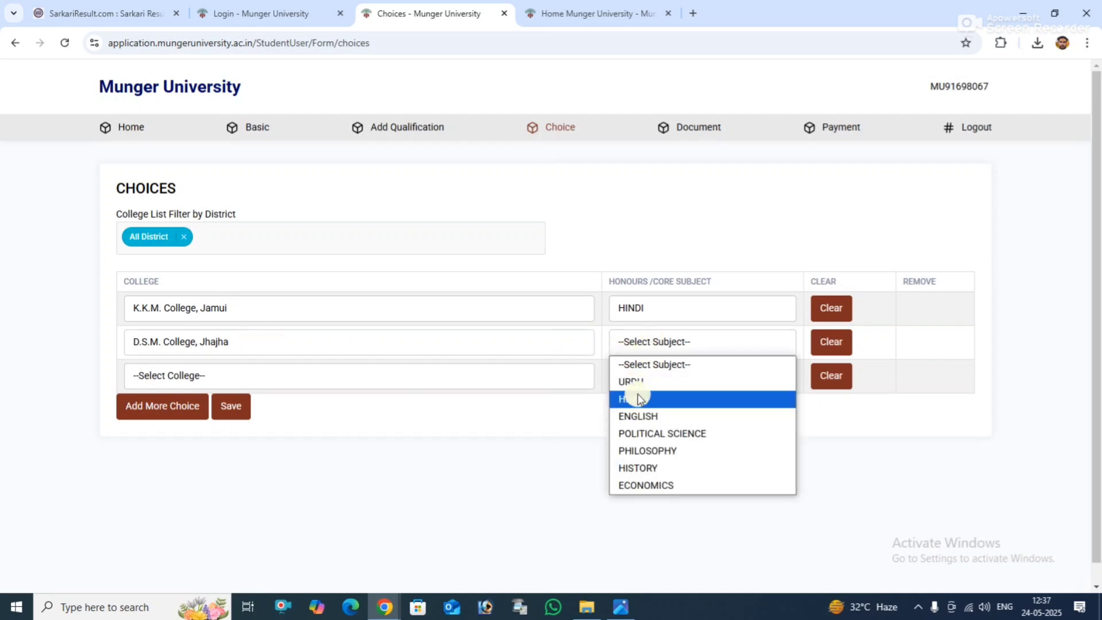
pyautogui.click(653, 435)
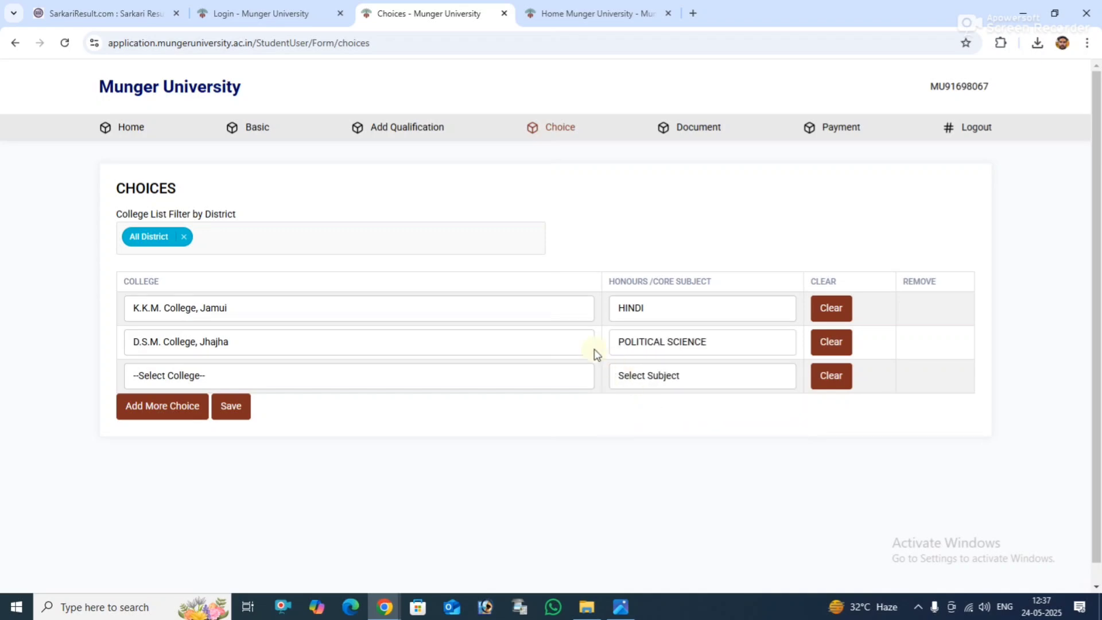
# - Set the third choice to D.S.M. College, Jhajha, trying POLITICAL SCIENCE before choosing HINDI as the honours/core subject
pyautogui.click(348, 381)
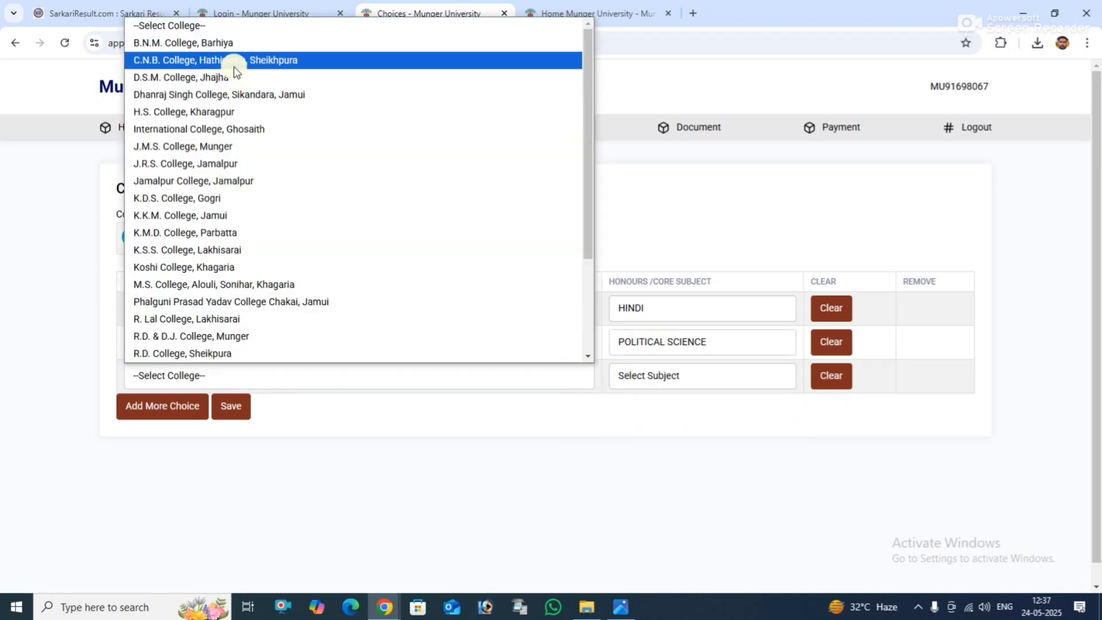
pyautogui.click(174, 80)
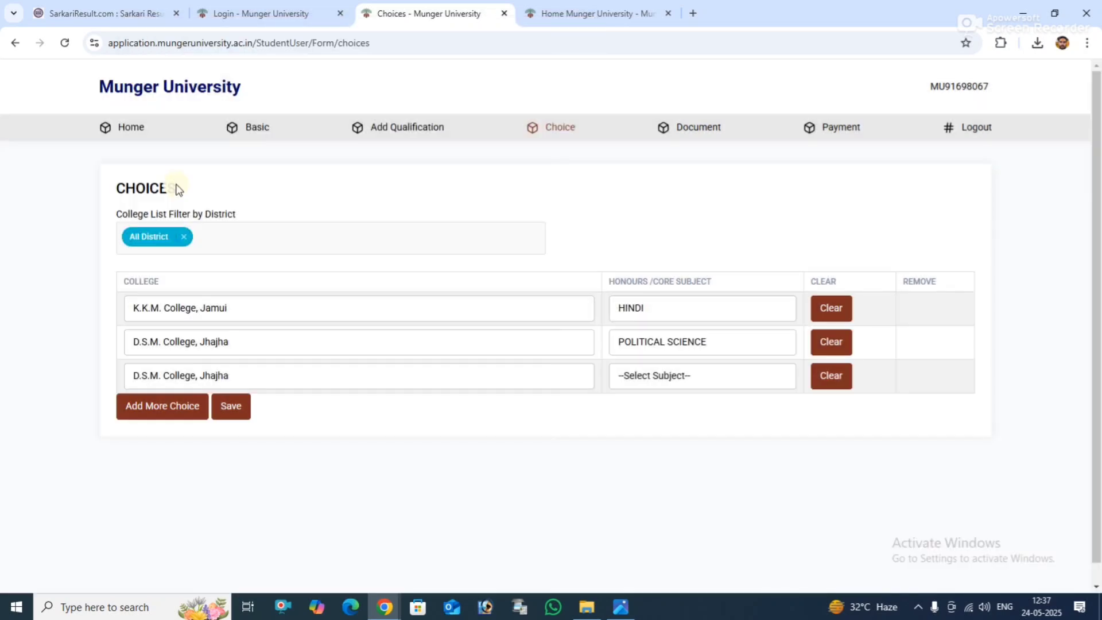
pyautogui.click(647, 377)
pyautogui.click(652, 467)
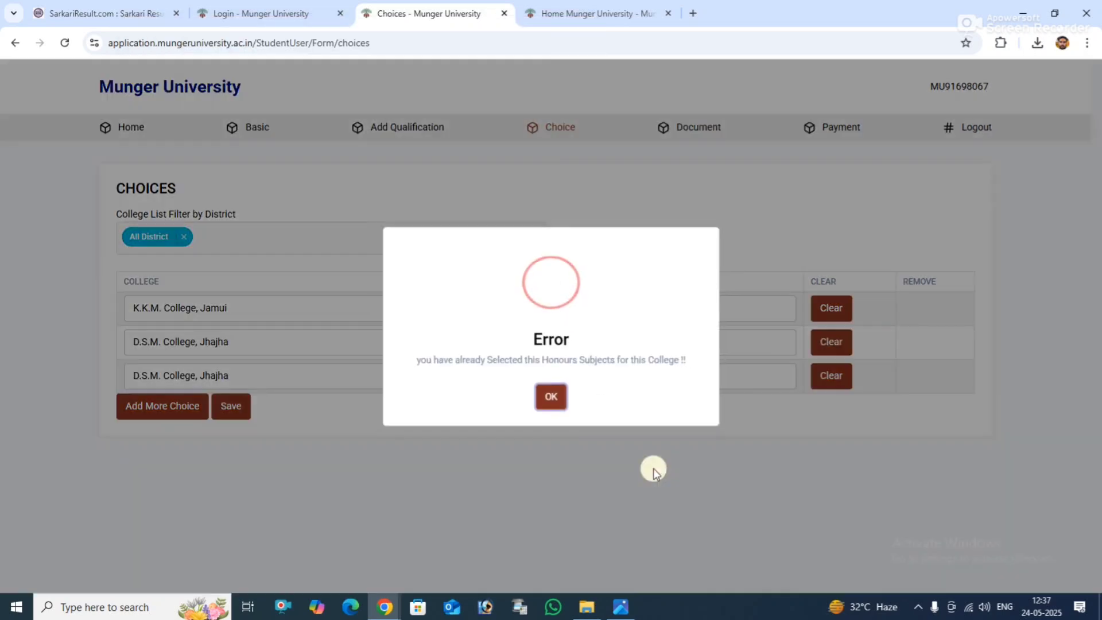
pyautogui.click(551, 400)
pyautogui.click(671, 385)
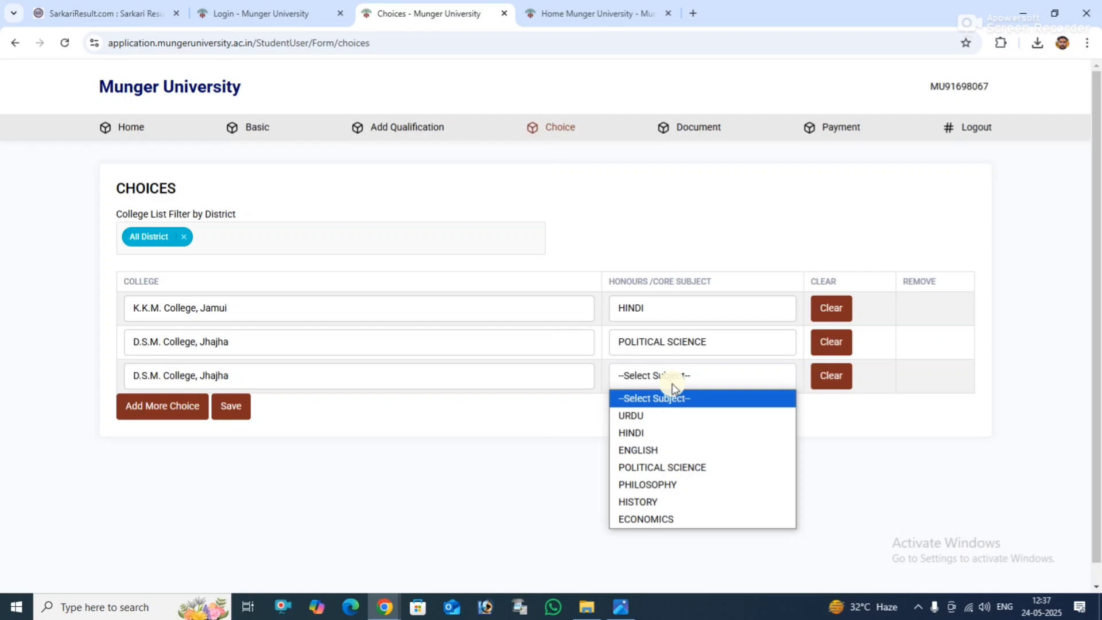
pyautogui.click(634, 433)
# - Add a fourth choice for K.K.M. College, Jamui with POLITICAL SCIENCE as the honours/core subject
pyautogui.click(189, 412)
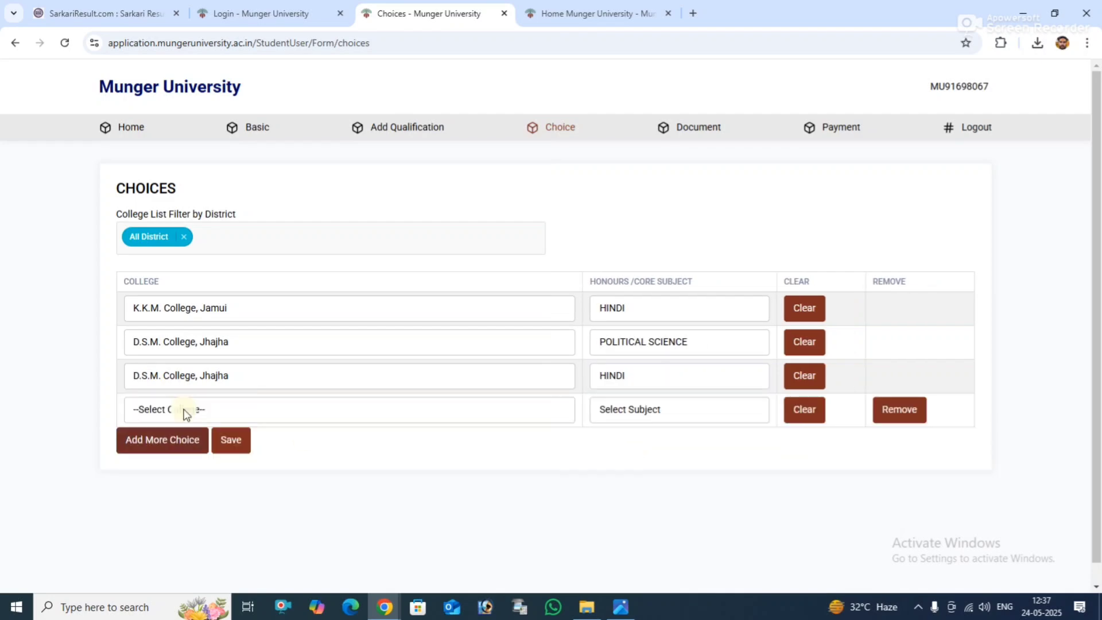
pyautogui.click(182, 407)
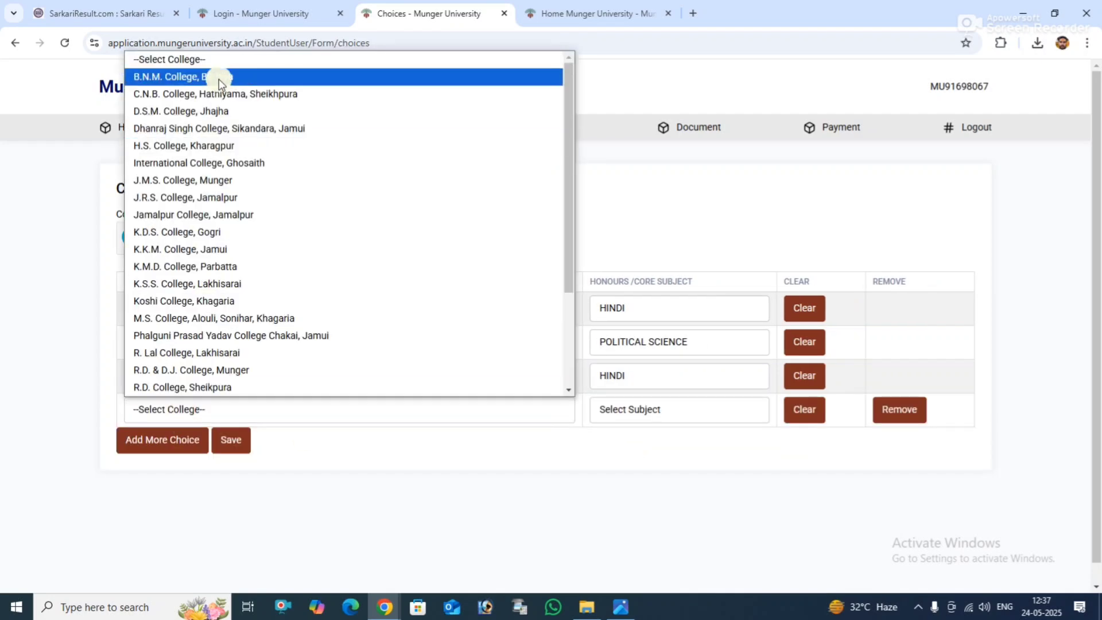
pyautogui.click(172, 247)
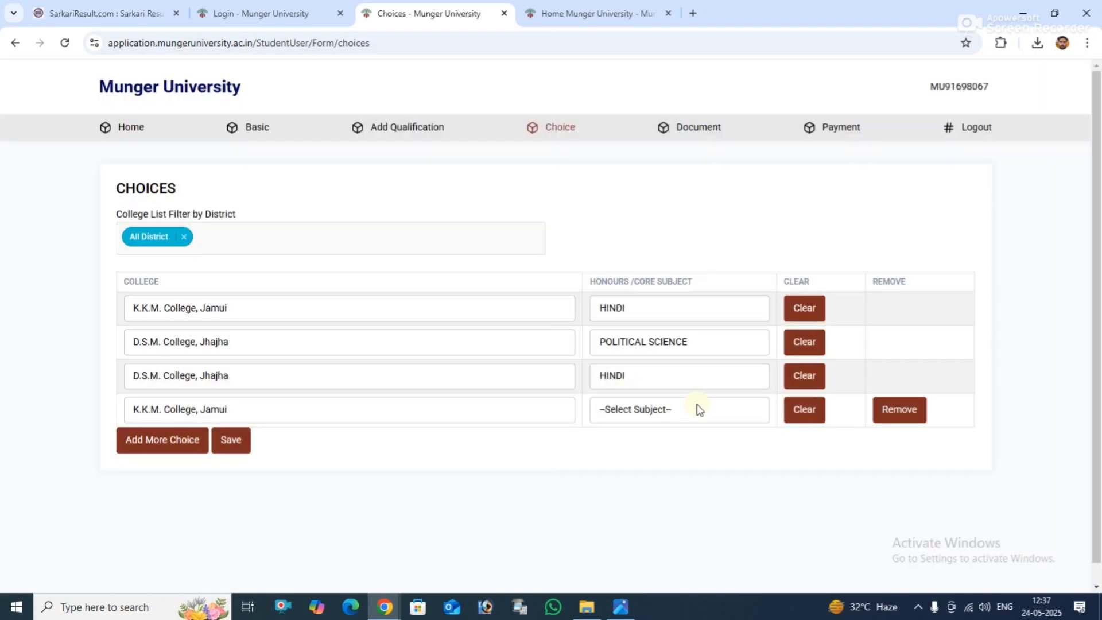
pyautogui.click(621, 410)
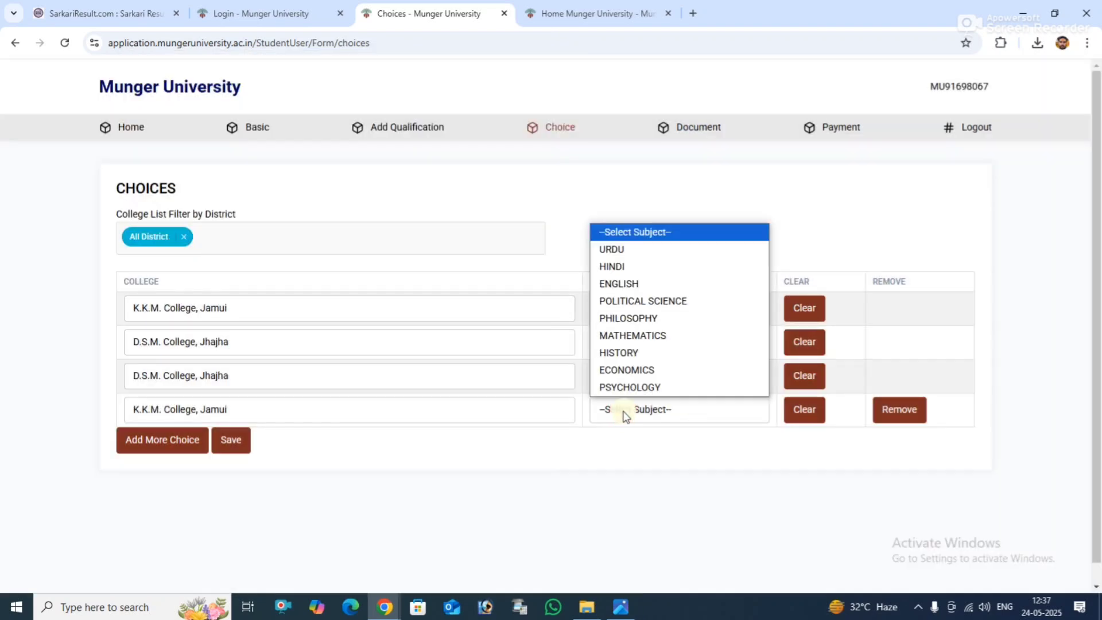
pyautogui.click(641, 309)
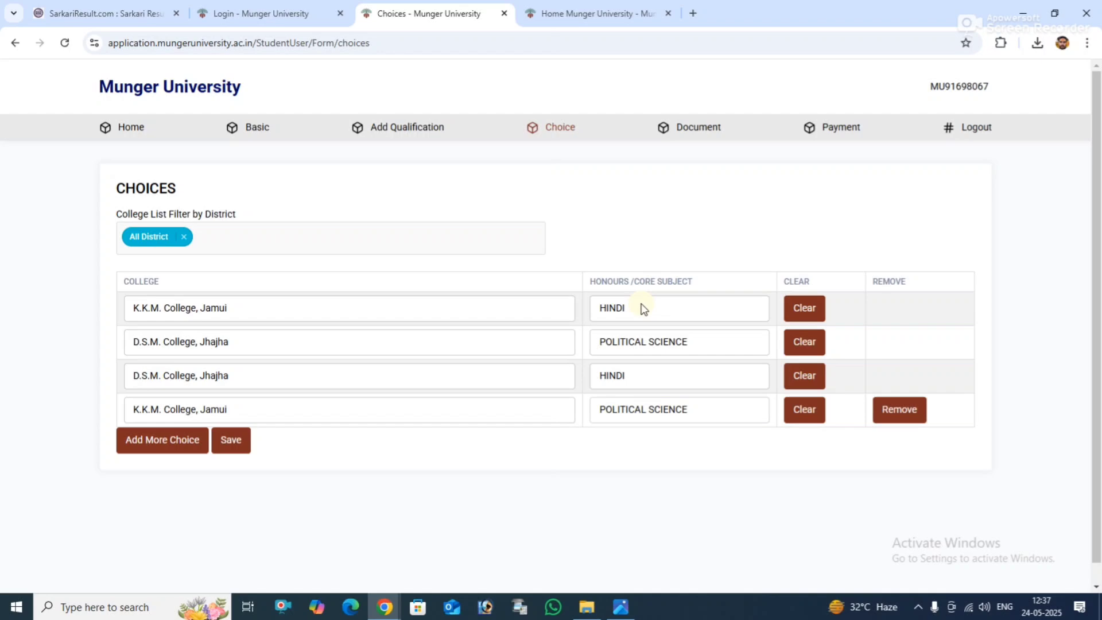
# - Add a fifth choice for Saraswathi Arjun Eklavya Degree College, Jamui with ENGLISH as the honours/core subject
pyautogui.click(149, 439)
pyautogui.click(156, 448)
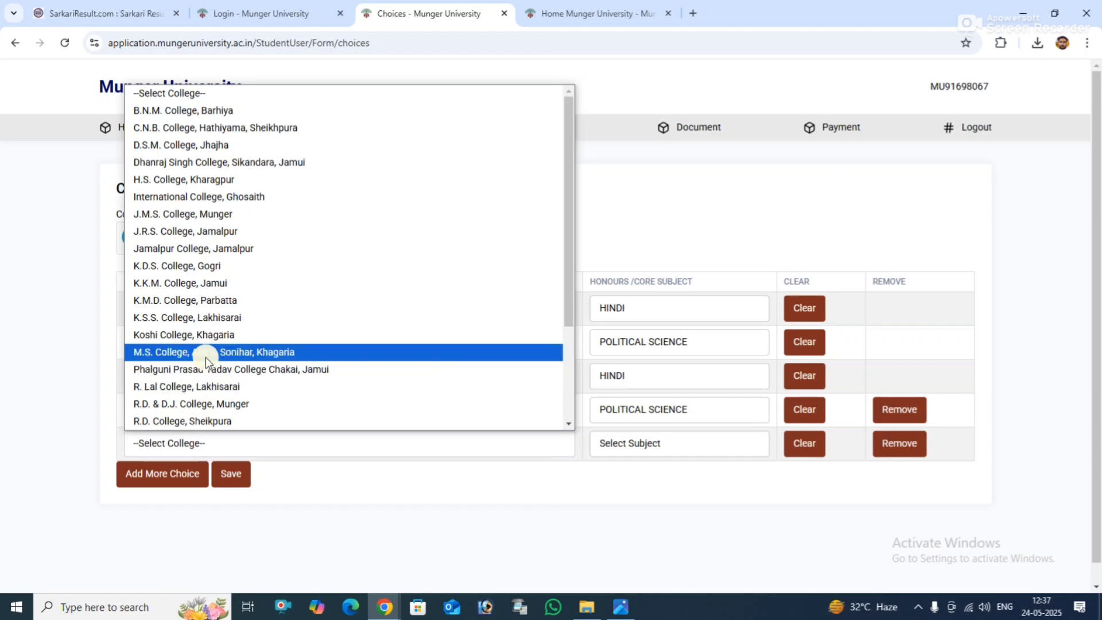
pyautogui.scroll(-3, 202, 391)
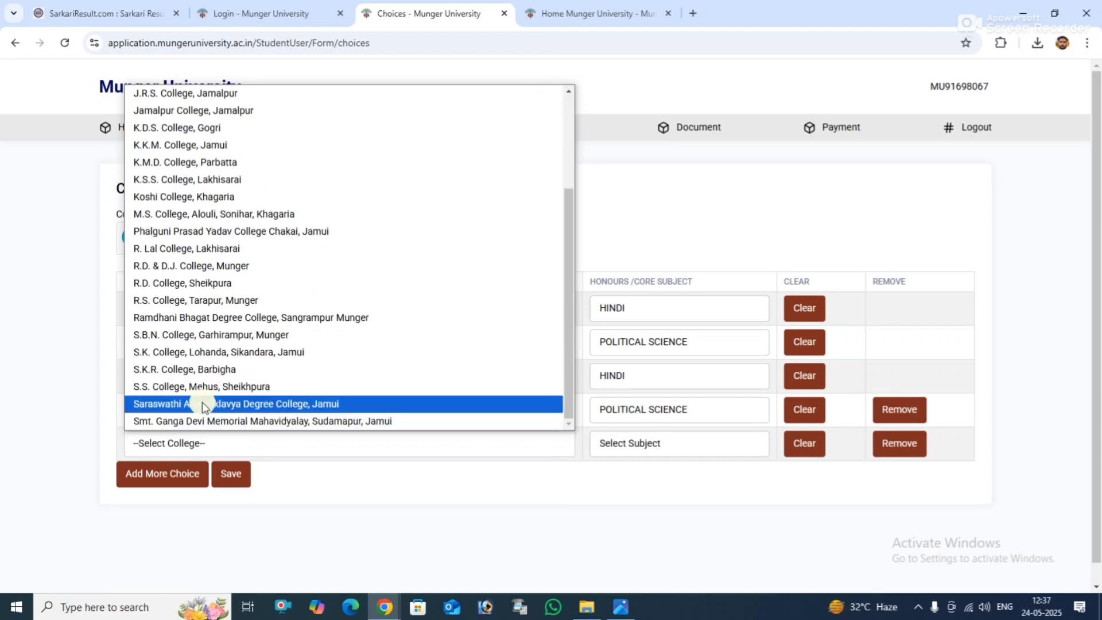
pyautogui.click(246, 405)
pyautogui.click(619, 452)
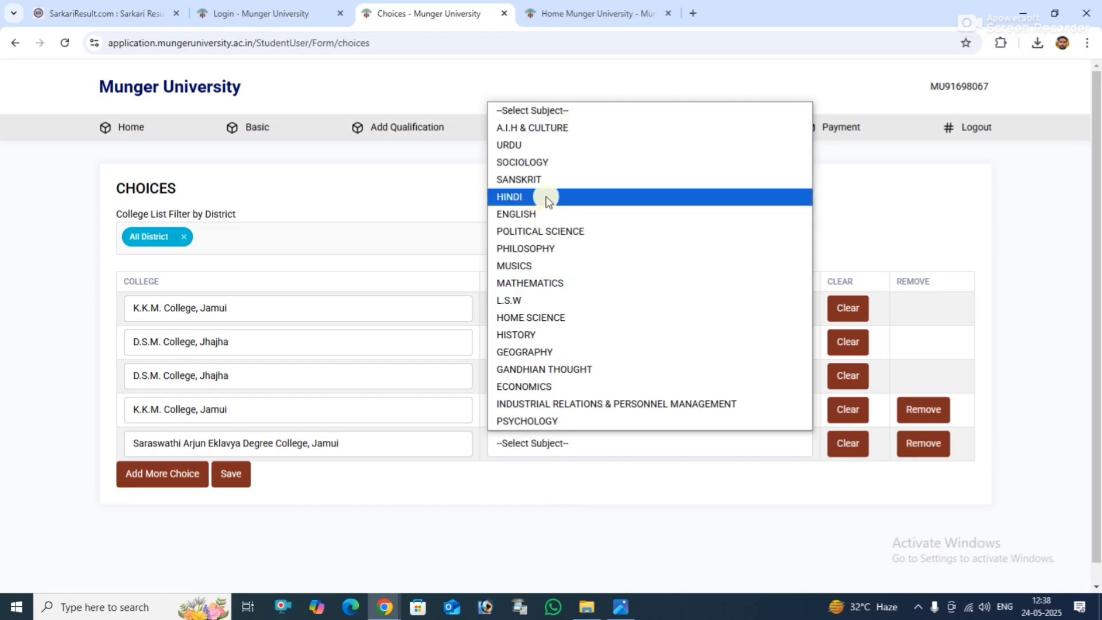
pyautogui.click(544, 216)
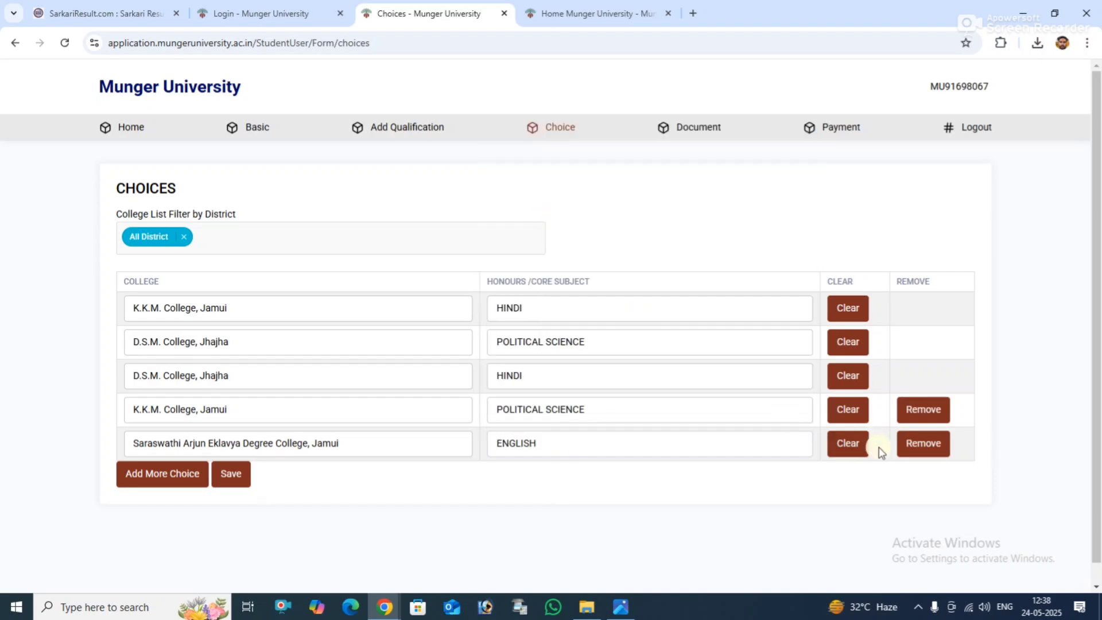
# - Save the list of college and honours subject choices
pyautogui.click(852, 314)
pyautogui.click(918, 412)
pyautogui.click(928, 451)
pyautogui.click(225, 477)
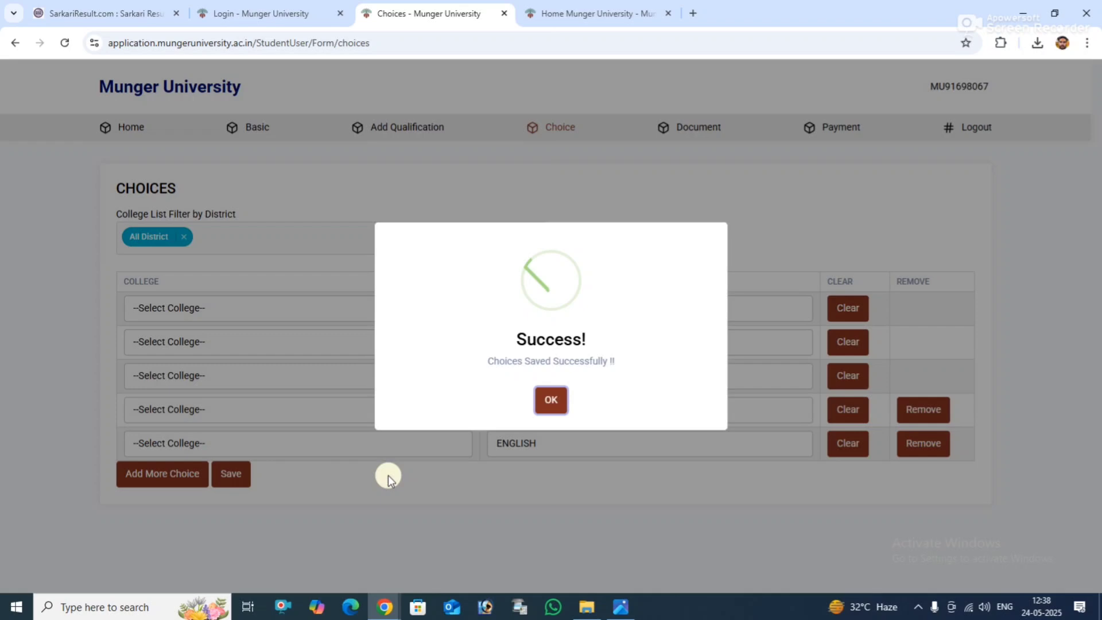
pyautogui.click(551, 394)
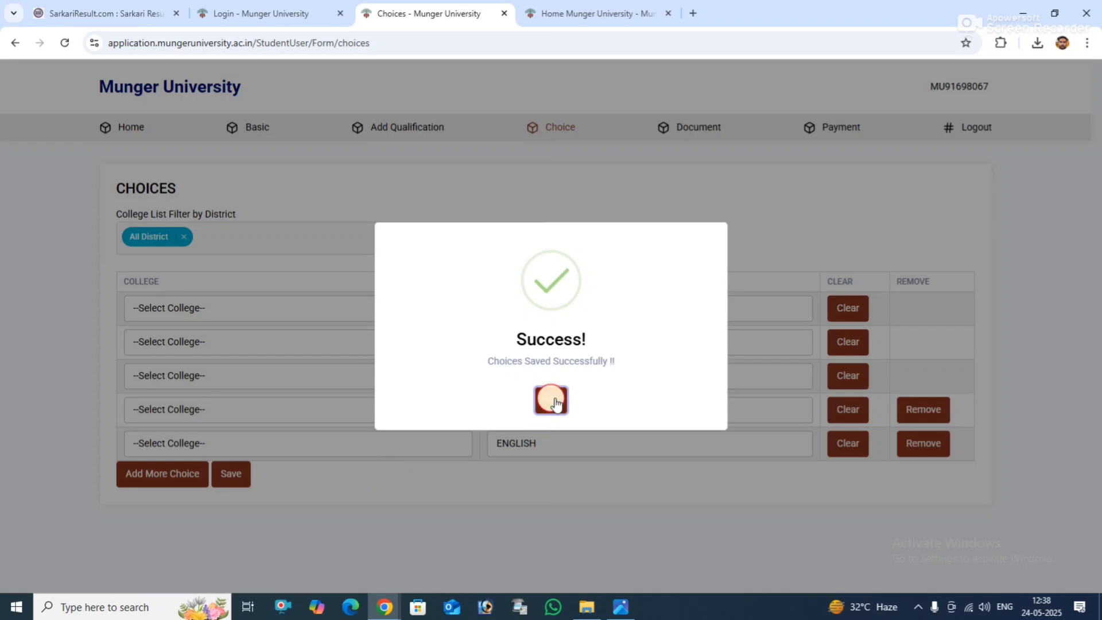
# - In the Document section, choose download.png as the Aadhar front image and download.jpeg as the Aadhar back image
pyautogui.click(686, 132)
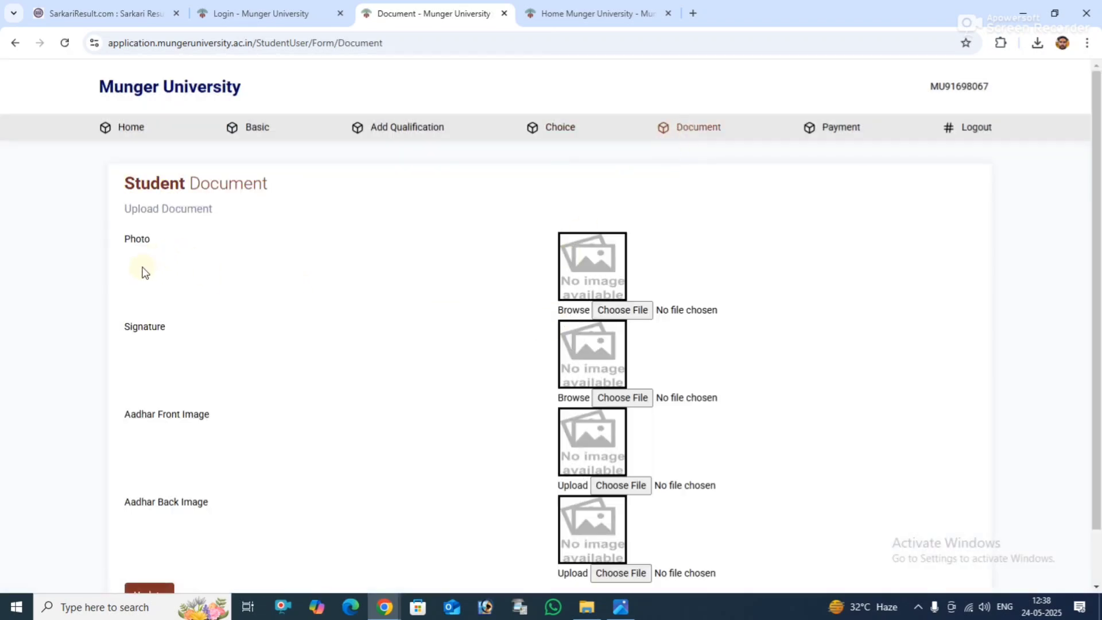
pyautogui.click(623, 308)
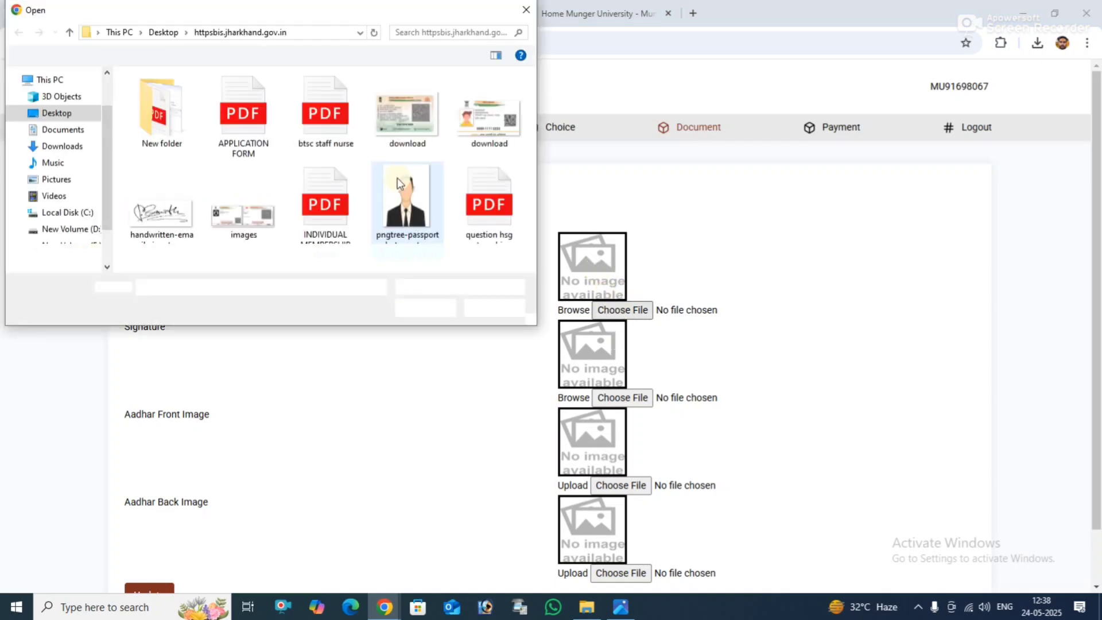
pyautogui.press('Escape')
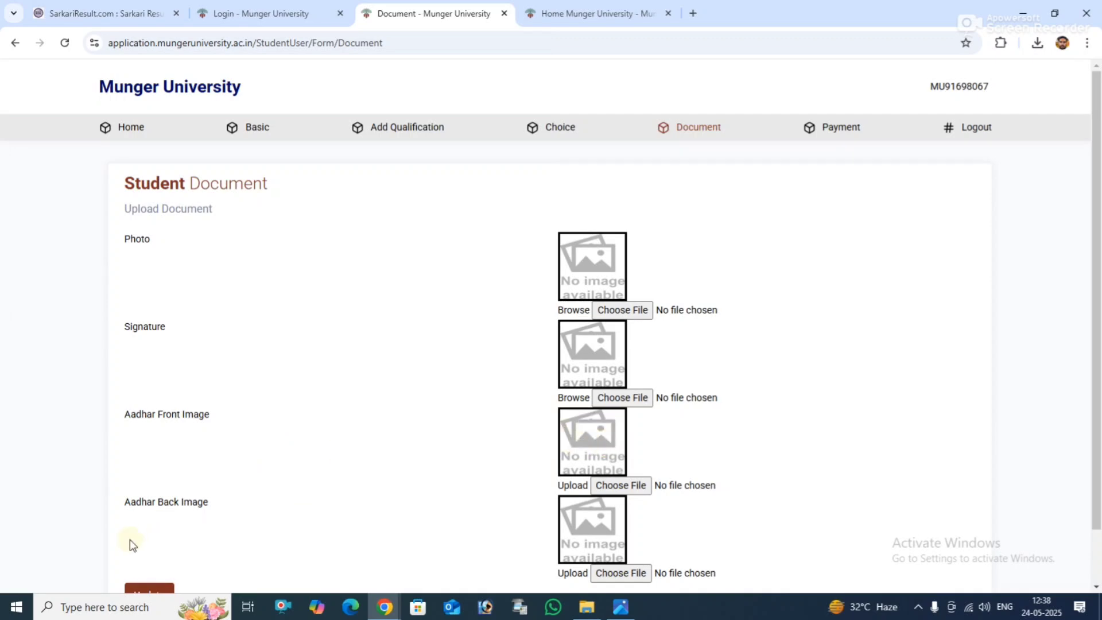
pyautogui.click(618, 486)
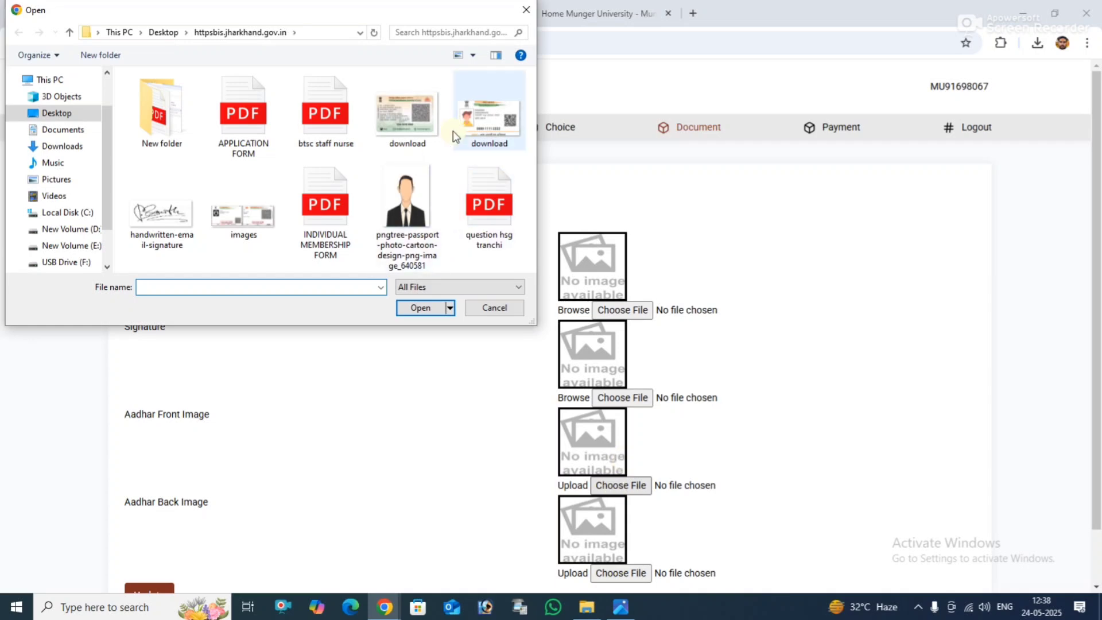
pyautogui.doubleClick(480, 122)
pyautogui.scroll(-1, 475, 432)
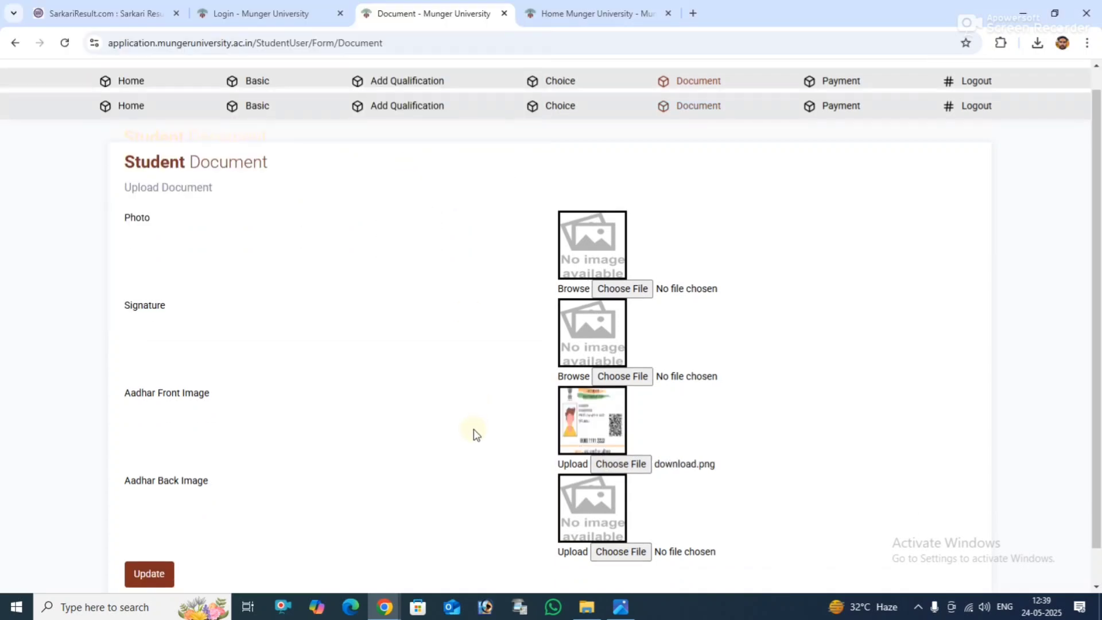
pyautogui.click(600, 537)
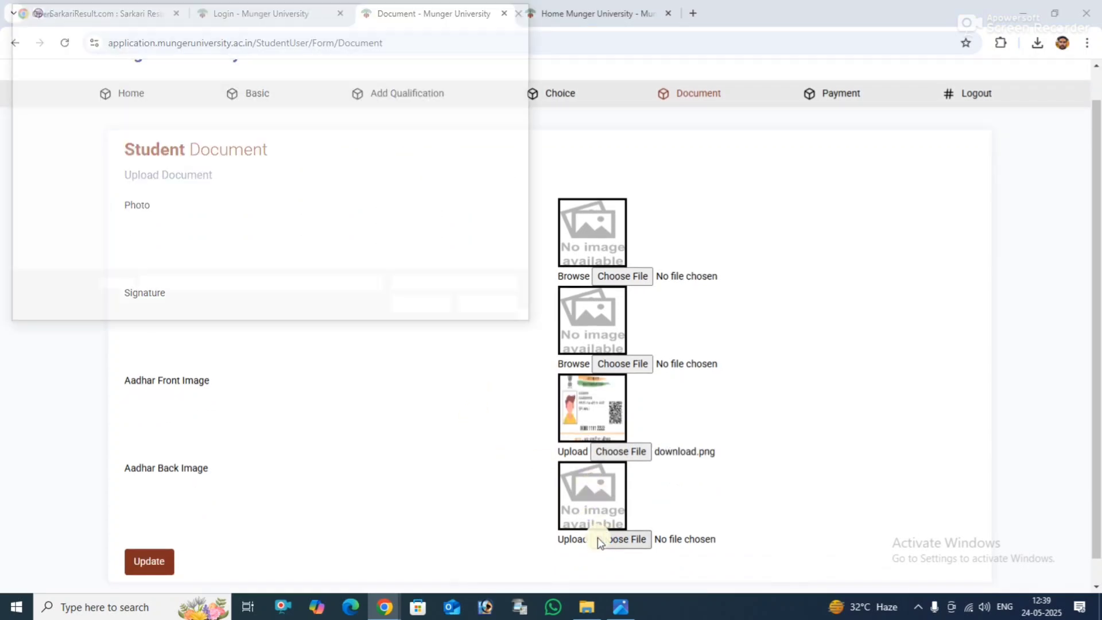
pyautogui.doubleClick(394, 118)
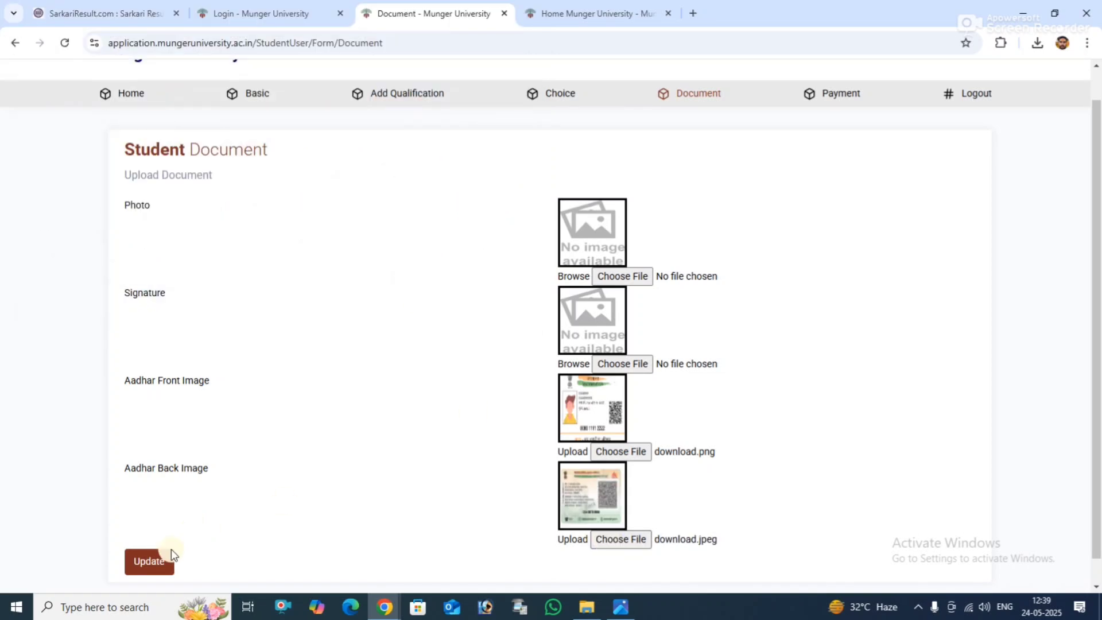
# - Attach the resized passport photo and the signature image from the Downloads folder, and update the student documents
pyautogui.click(603, 366)
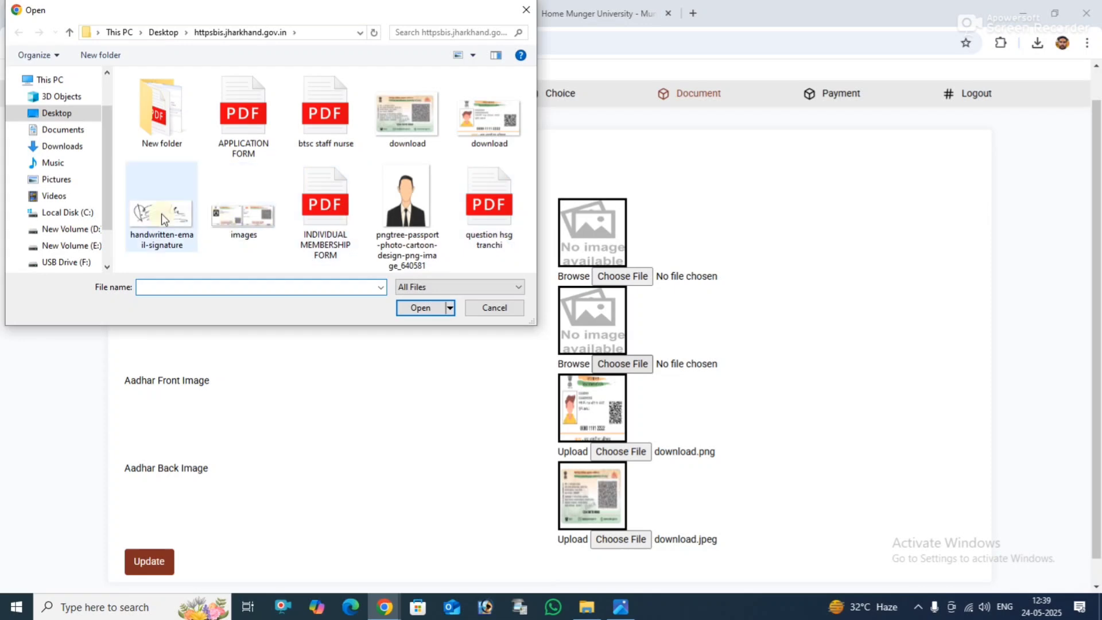
pyautogui.click(62, 146)
pyautogui.doubleClick(202, 124)
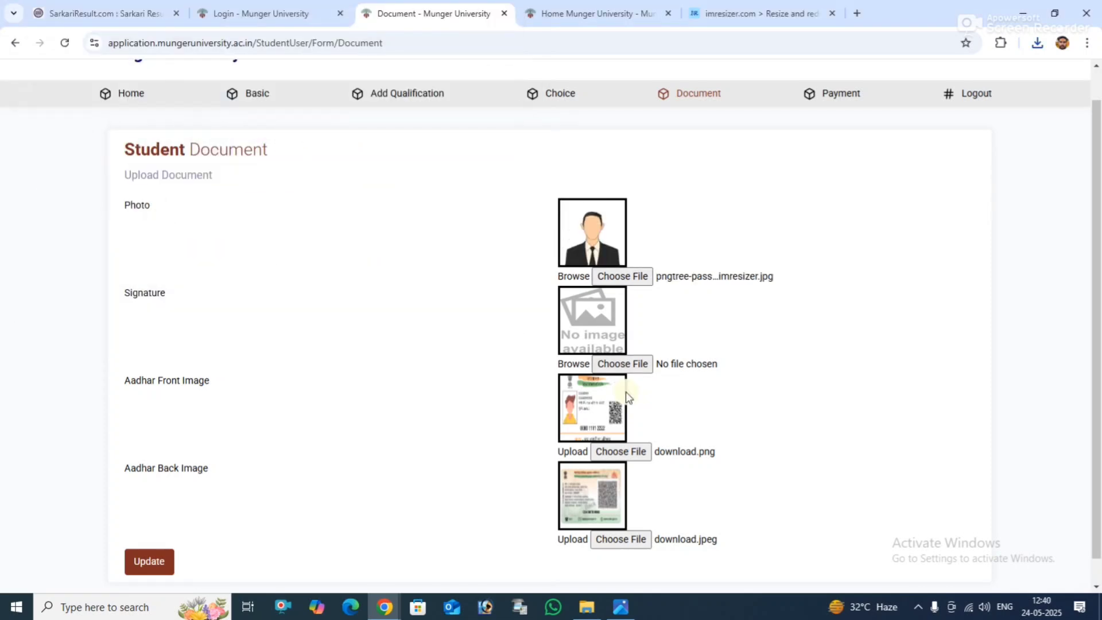
pyautogui.click(612, 367)
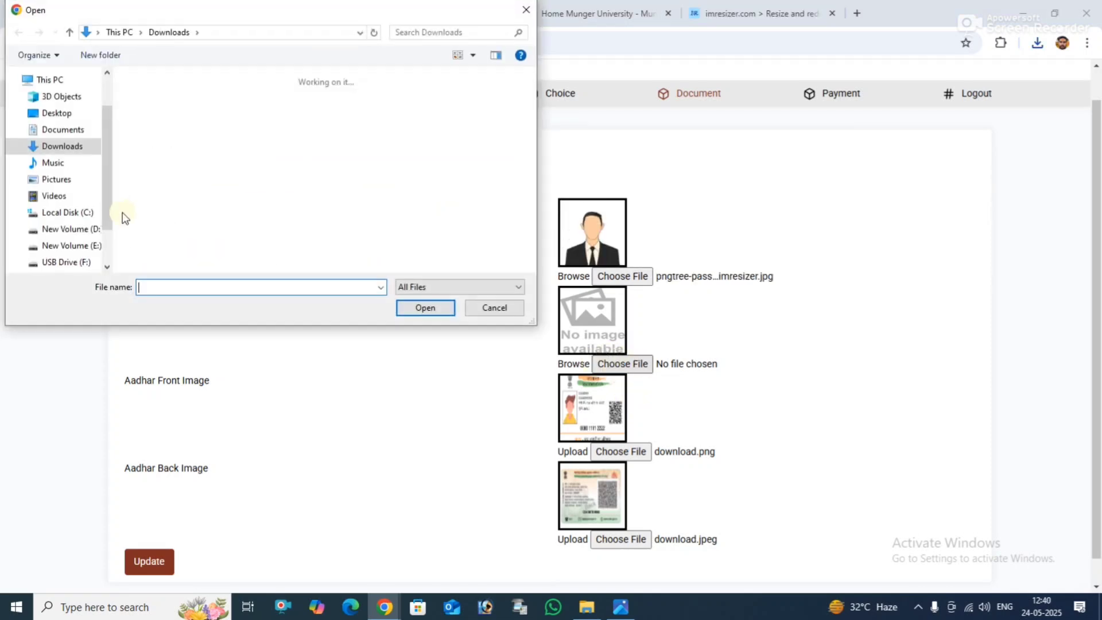
pyautogui.doubleClick(150, 123)
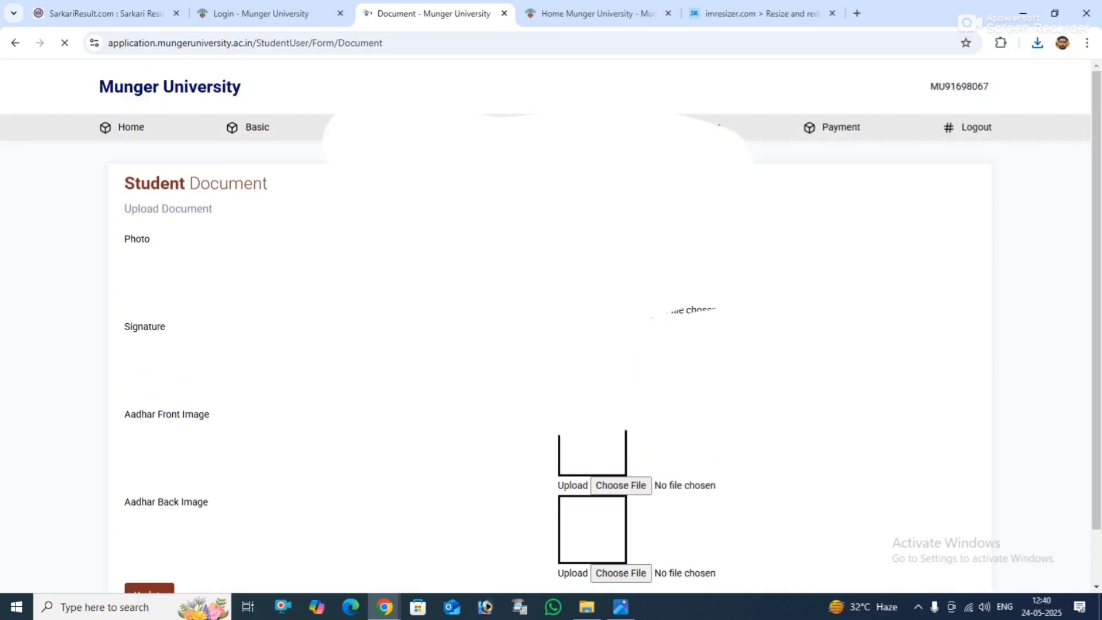
# - Review the application summary in the Payment section, select Airpay as the payment method and proceed to pay the application fee
pyautogui.click(835, 134)
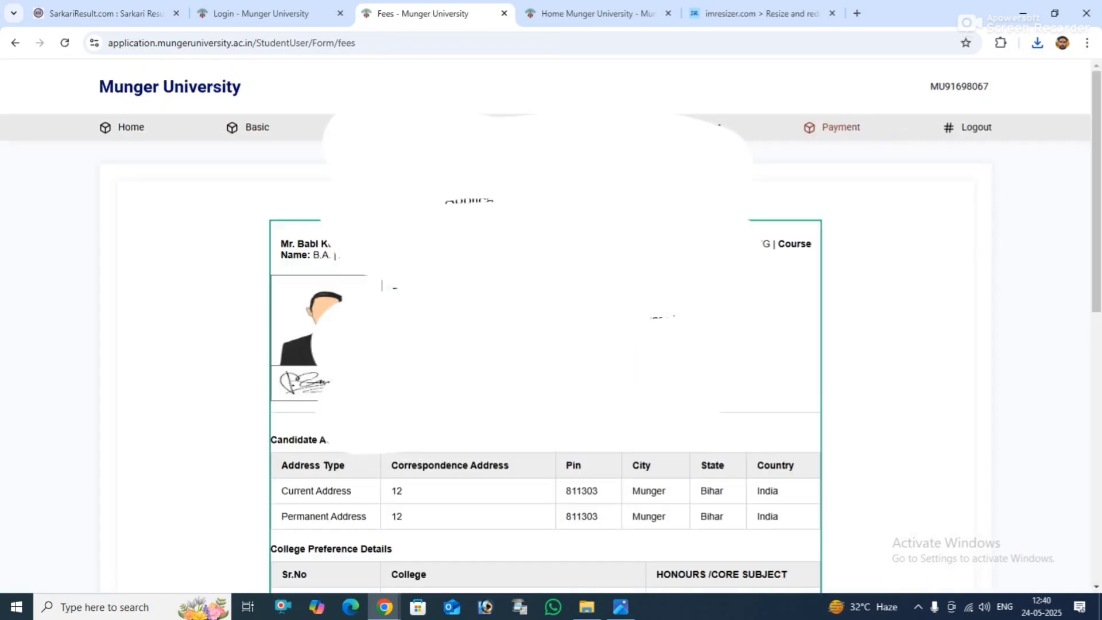
pyautogui.scroll(-10, 634, 492)
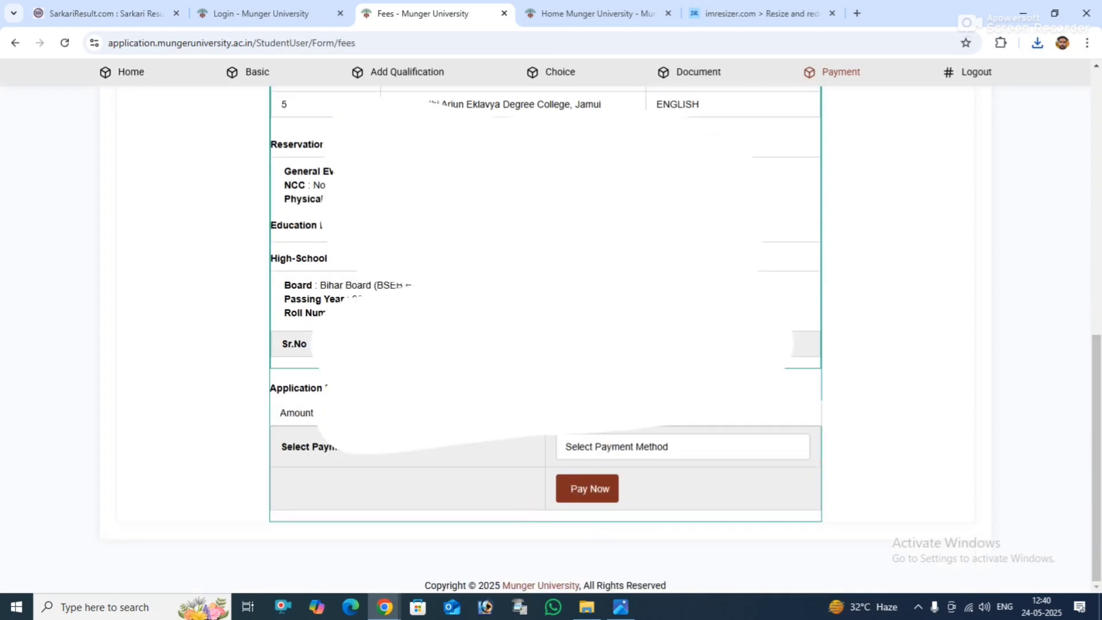
pyautogui.scroll(7, 600, 458)
pyautogui.scroll(3, 545, 338)
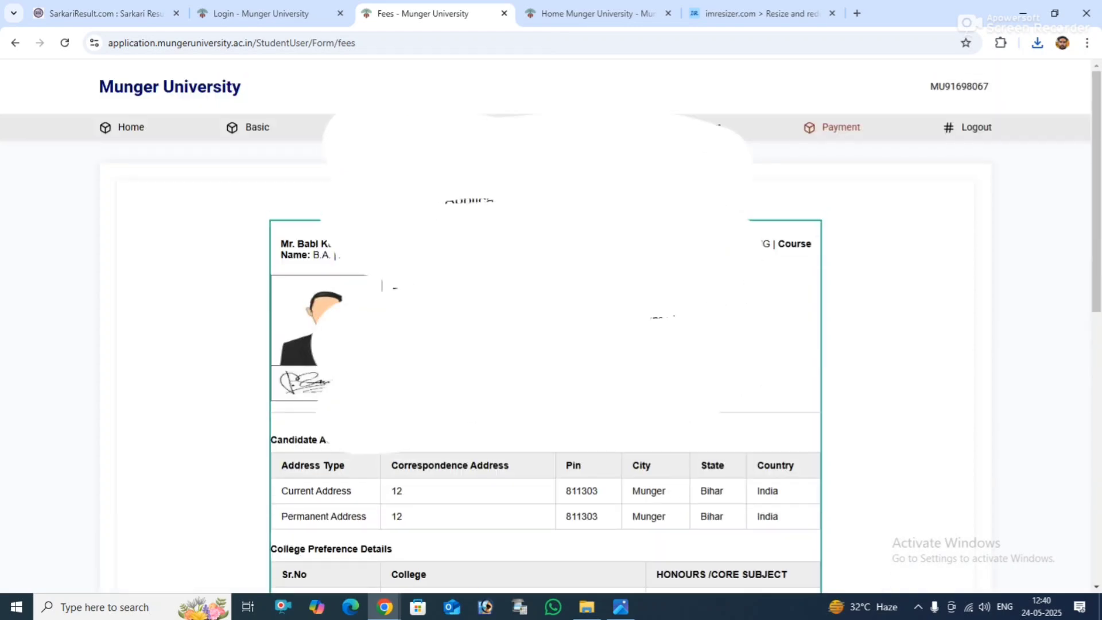
pyautogui.scroll(-10, 545, 338)
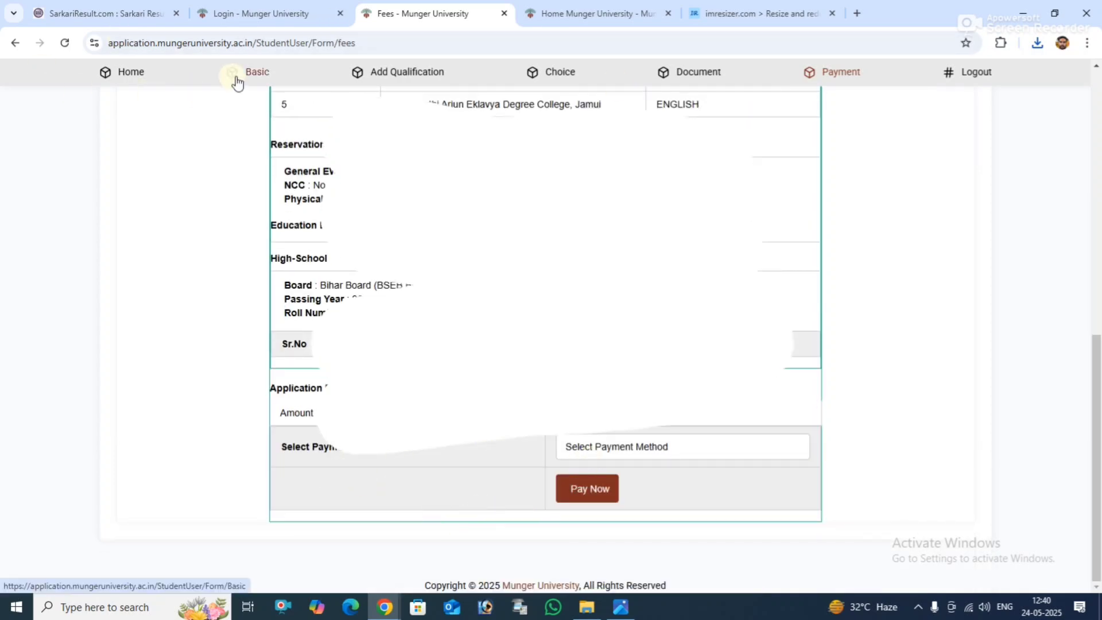
pyautogui.click(602, 454)
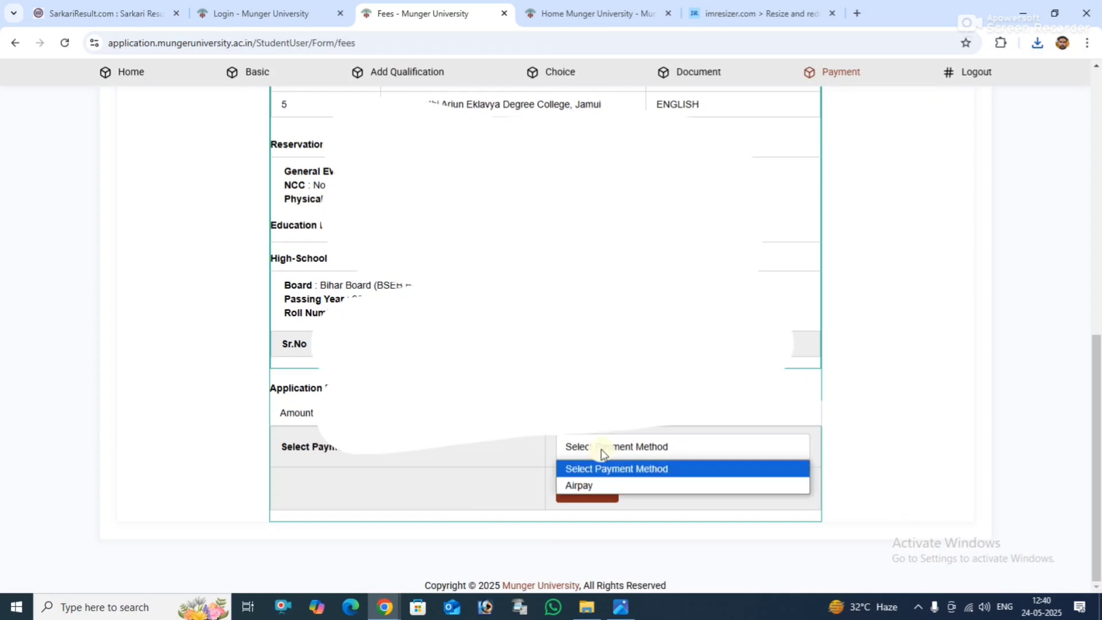
pyautogui.click(608, 485)
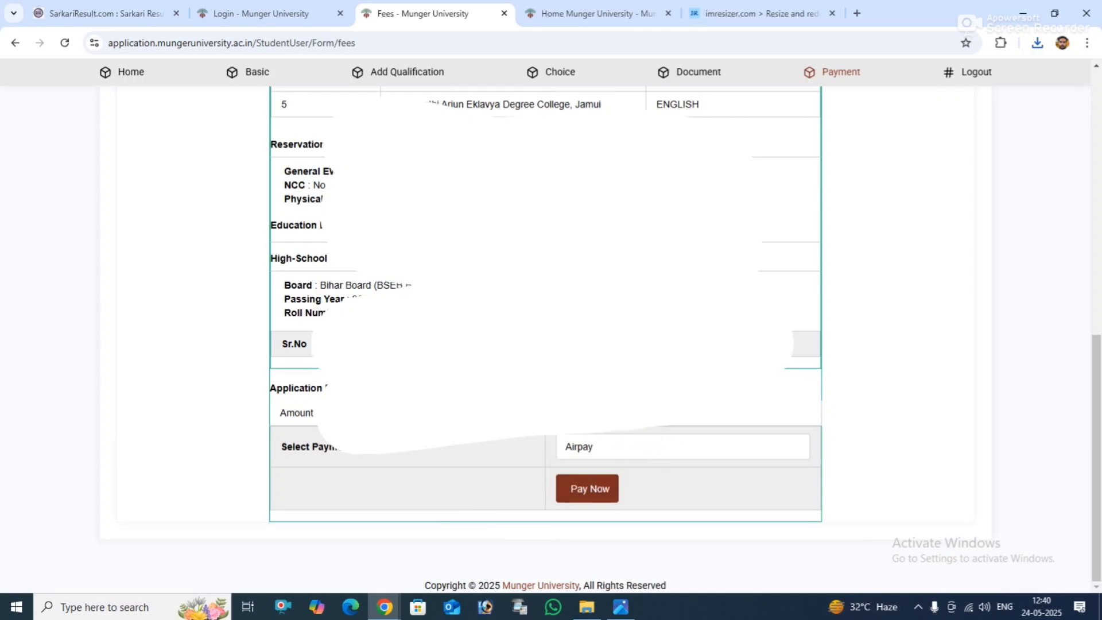
pyautogui.click(584, 486)
pyautogui.click(582, 495)
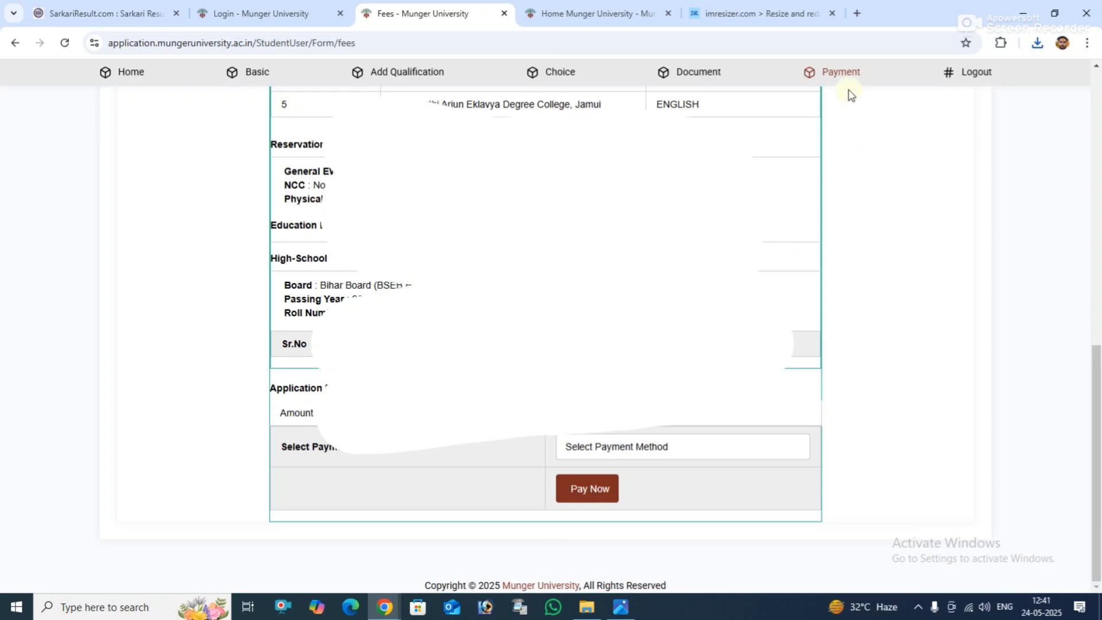
# - Return to the application's home page to check the student admission form and log out of the account
pyautogui.click(123, 72)
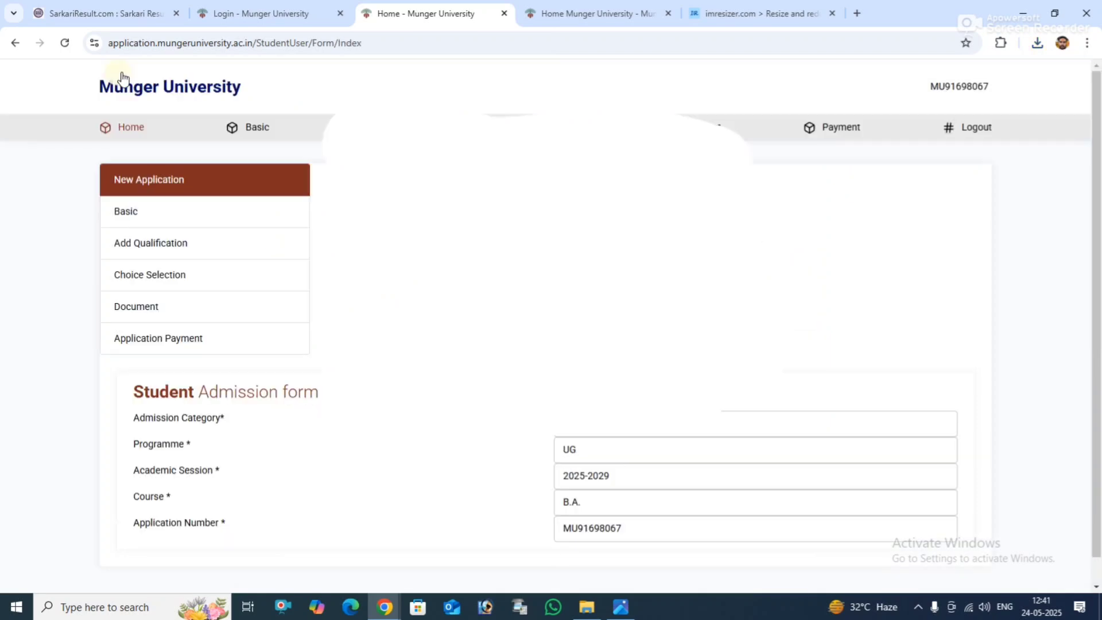
pyautogui.scroll(-1, 816, 346)
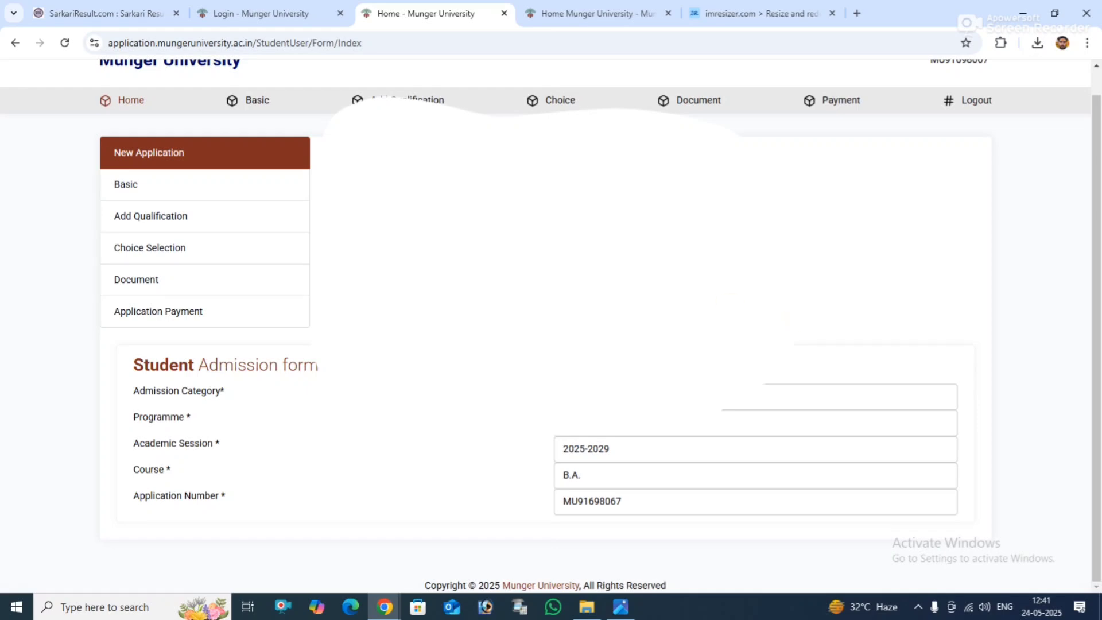
pyautogui.click(973, 103)
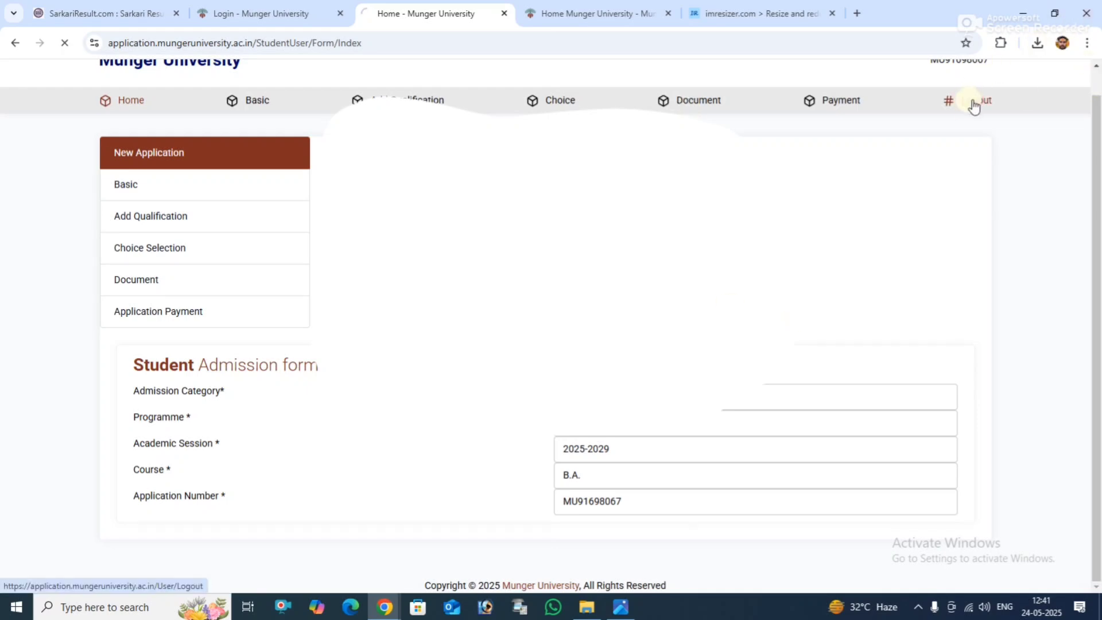